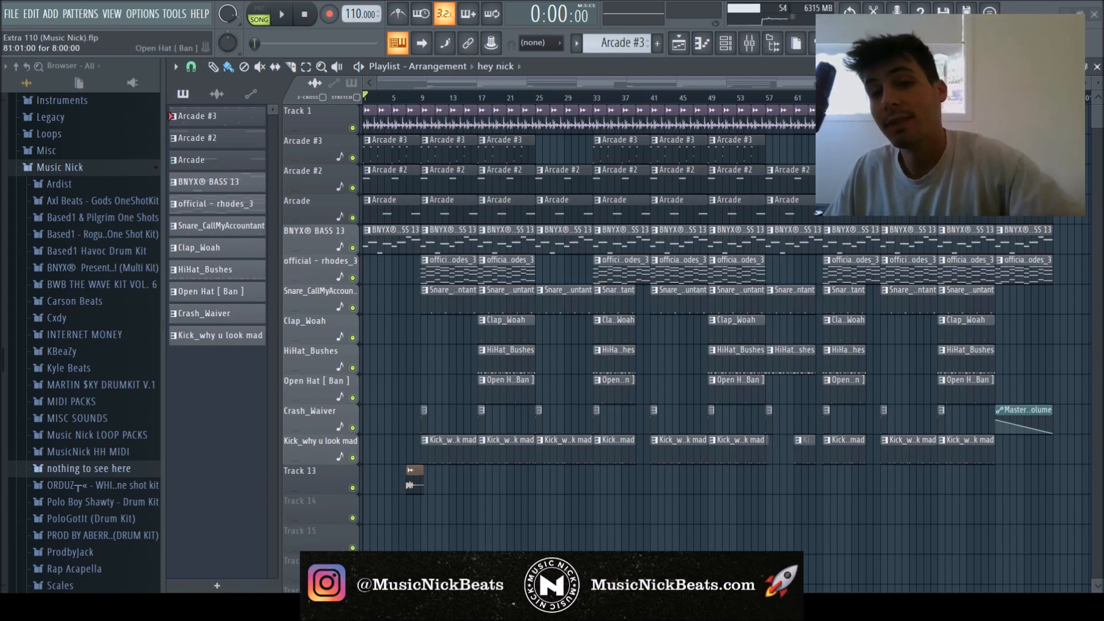
Play the arrangement from bar 17 and stop playback after several bars
click(483, 99)
key(space)
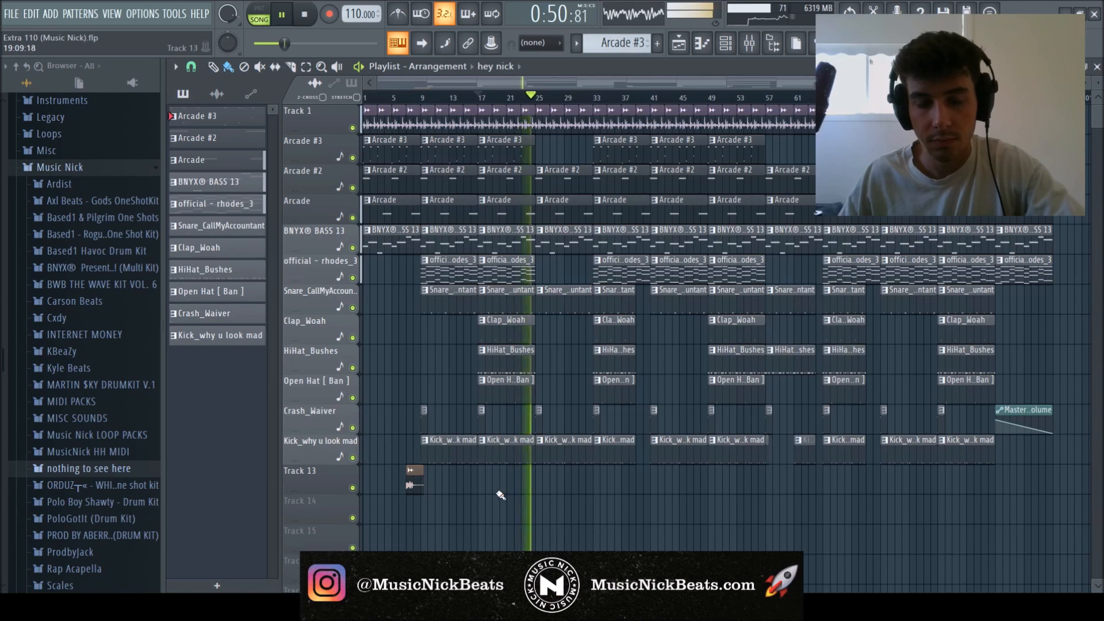
key(space)
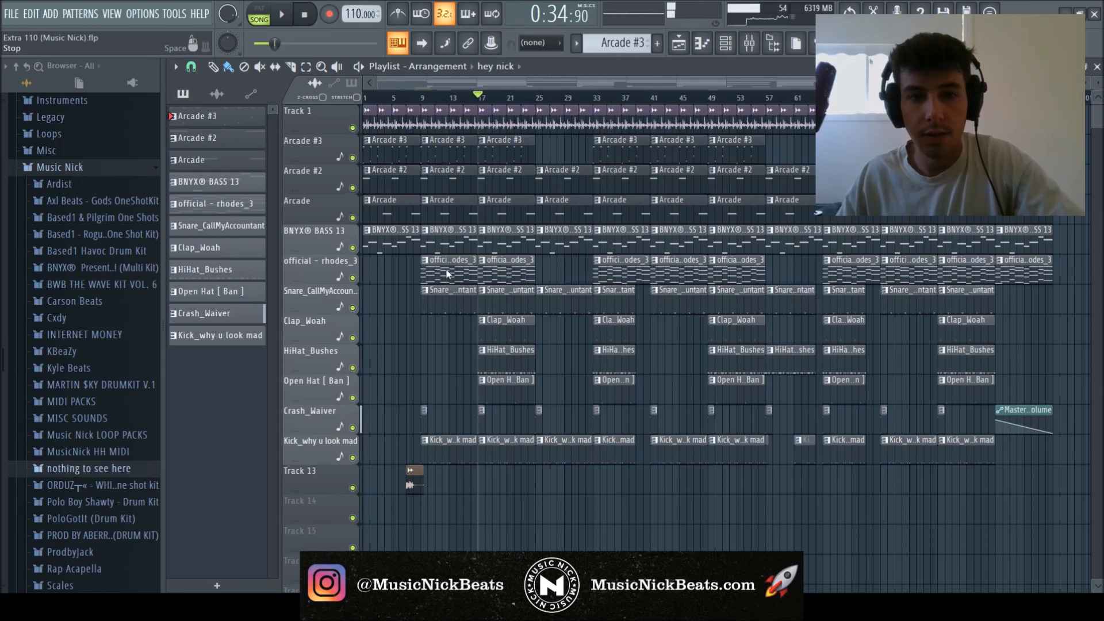
Find and preview the official - rhodes sample in the rhodes folder of the Based1 one-shot kit, and collapse the kit's folders
click(92, 218)
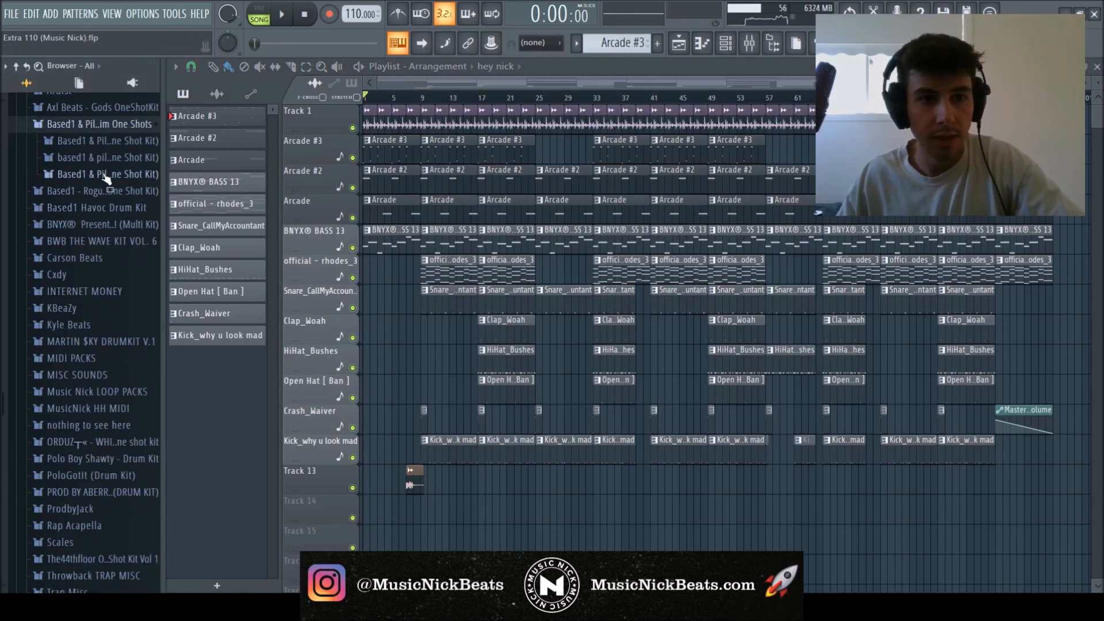
click(104, 175)
click(102, 375)
scroll(104, 377, down, 5)
click(103, 385)
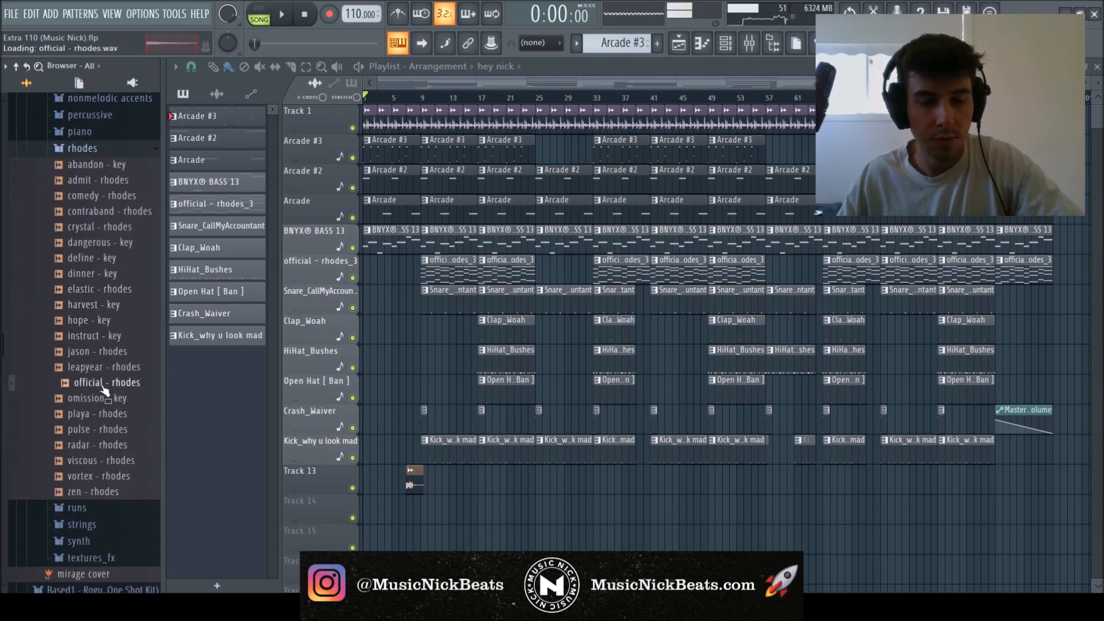
scroll(102, 386, up, 2)
click(88, 241)
scroll(89, 218, up, 4)
click(89, 228)
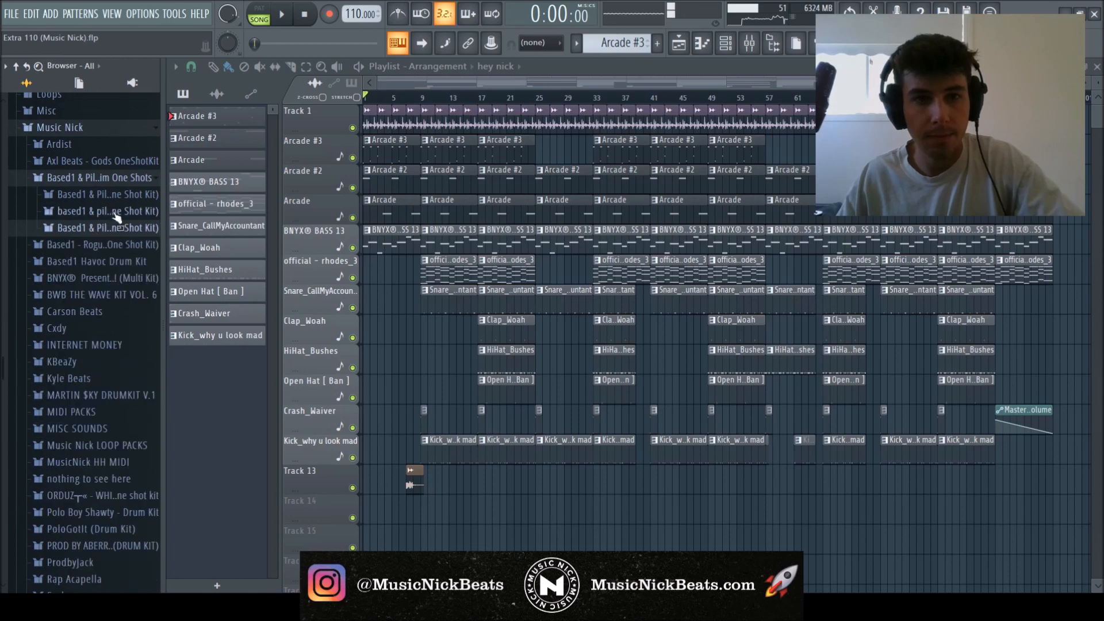
Create a new pattern and paste a copy of the official - rhodes_3 chord notes into its piano roll
scroll(604, 46, down, 4)
scroll(603, 46, down, 7)
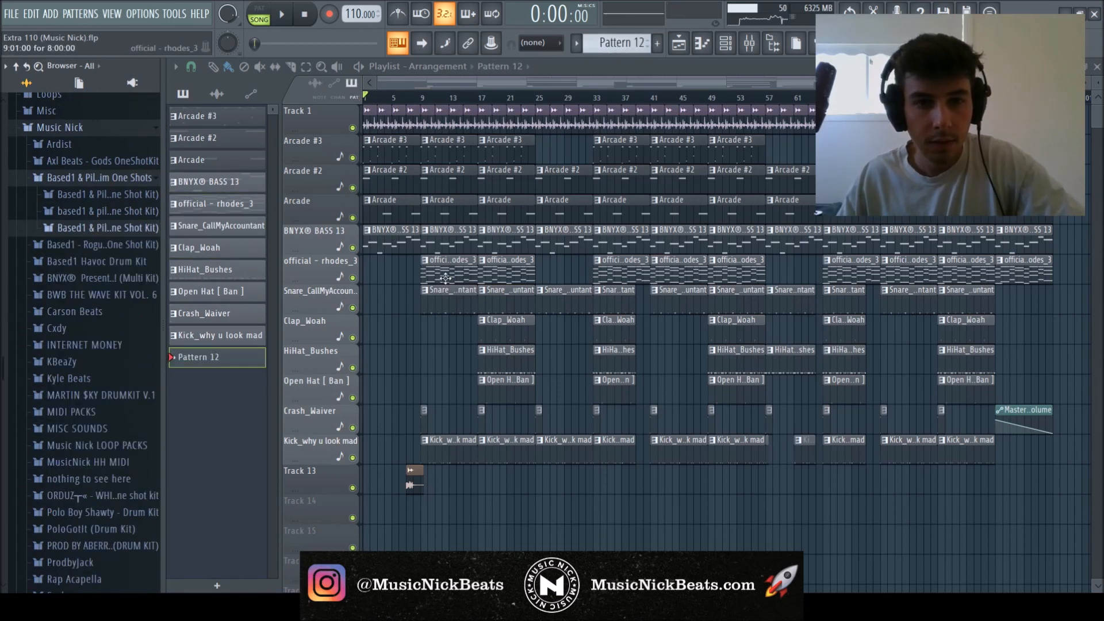
double_click(485, 273)
click(1098, 67)
scroll(618, 44, down, 7)
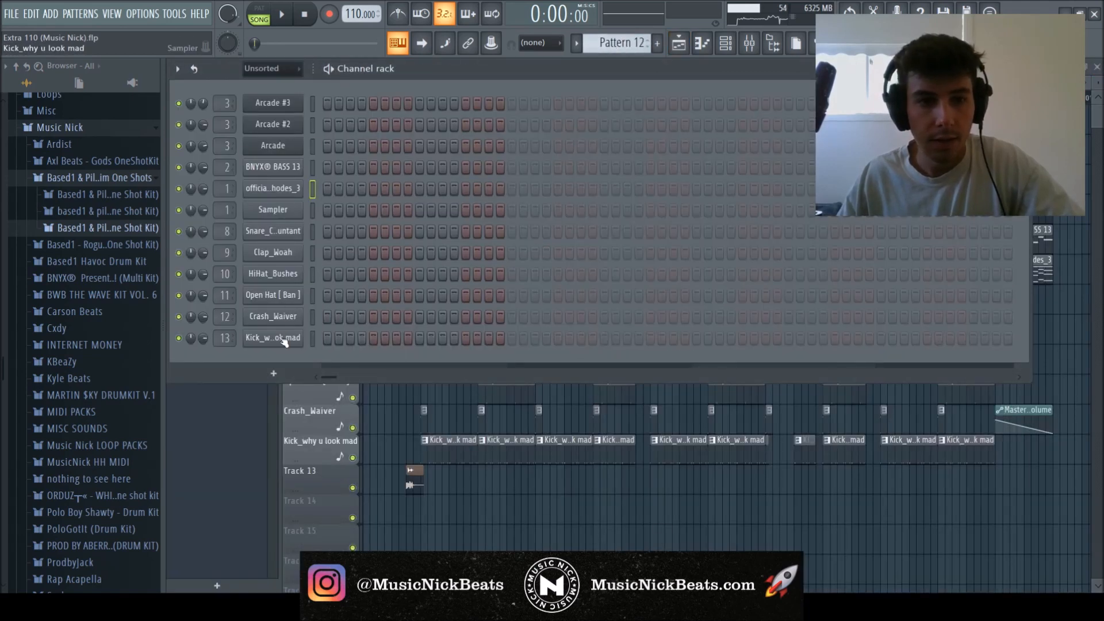
key(F7)
key(ctrl+v)
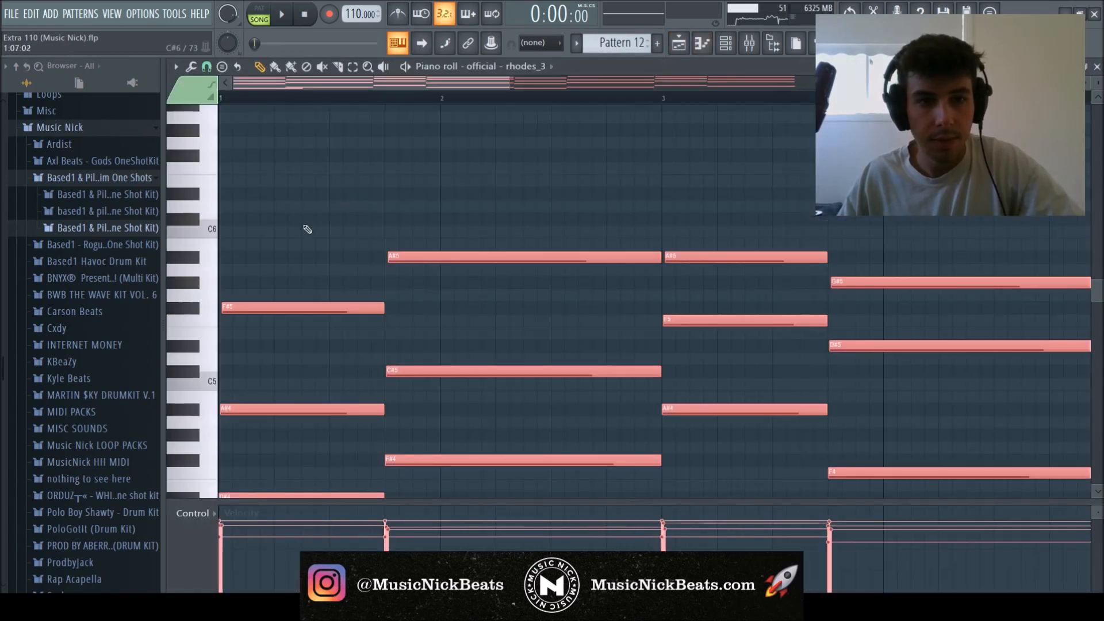
scroll(303, 224, down, 7)
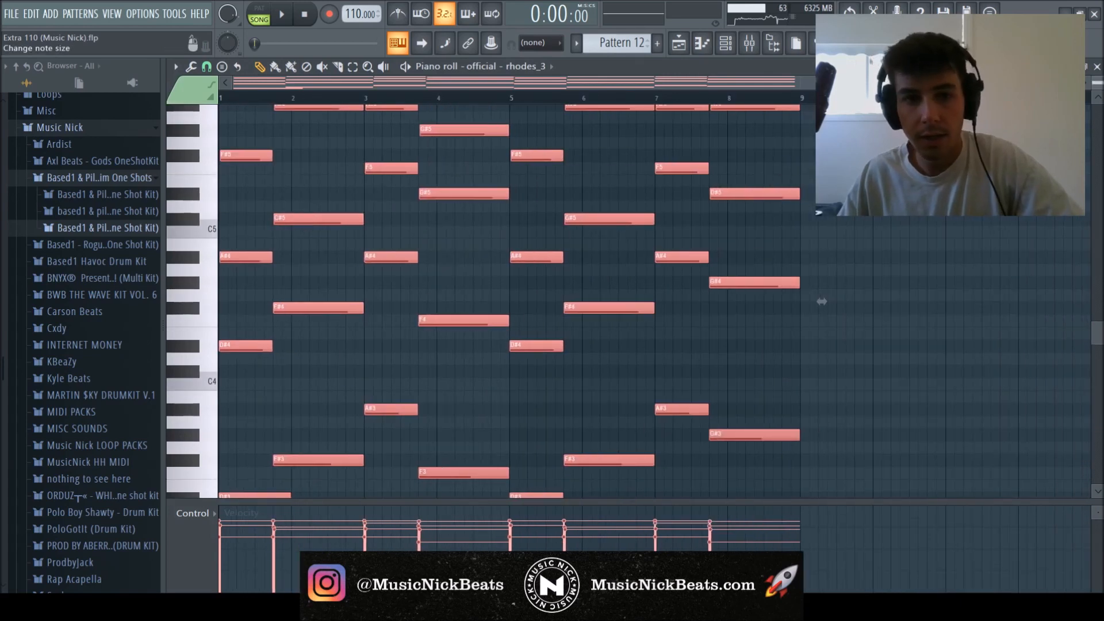
Switch to pattern playback and listen to the eight-bar chord progression on its own
click(258, 19)
key(space)
scroll(369, 198, down, 1)
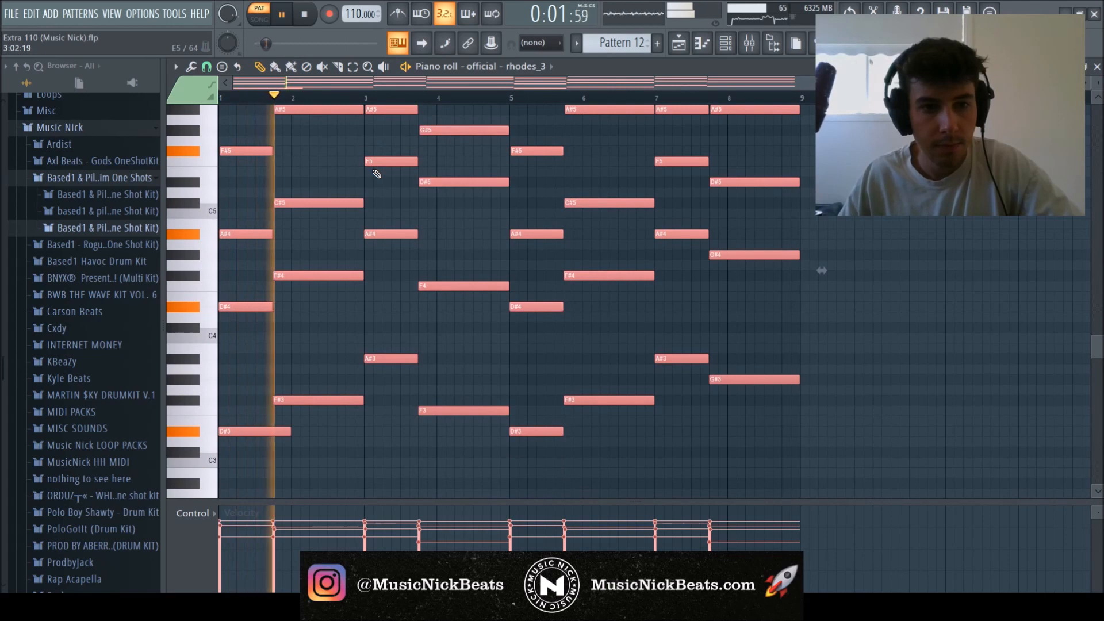
scroll(376, 174, down, 6)
scroll(372, 170, up, 7)
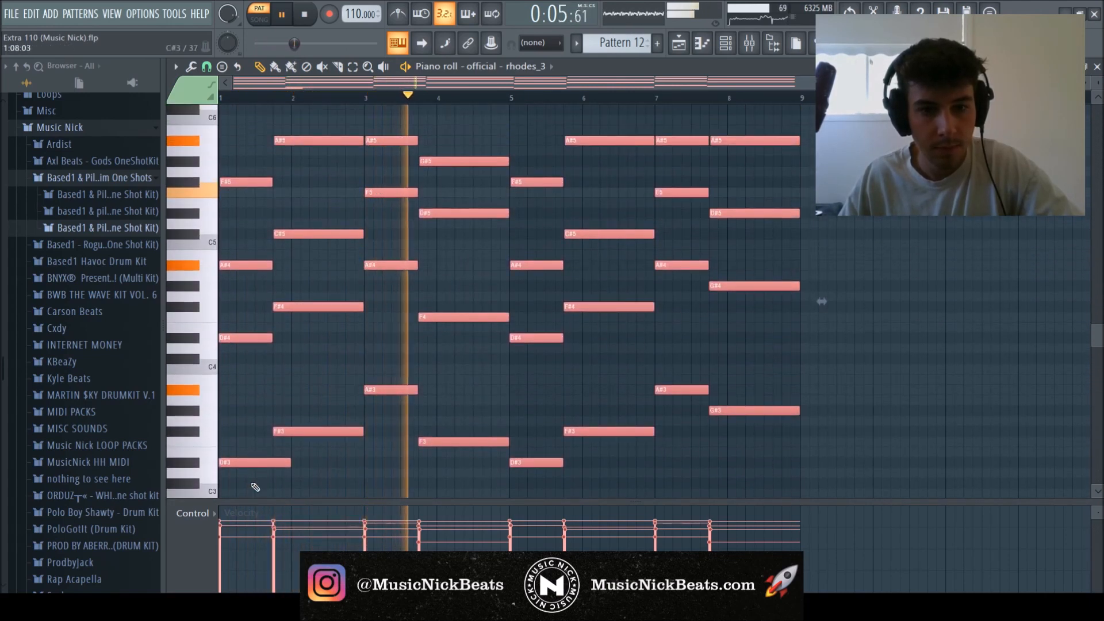
Shorten the first D#3 bass note to match the length of its chord, and stop playback
drag(291, 493, 272, 462)
ctrl+click(291, 464)
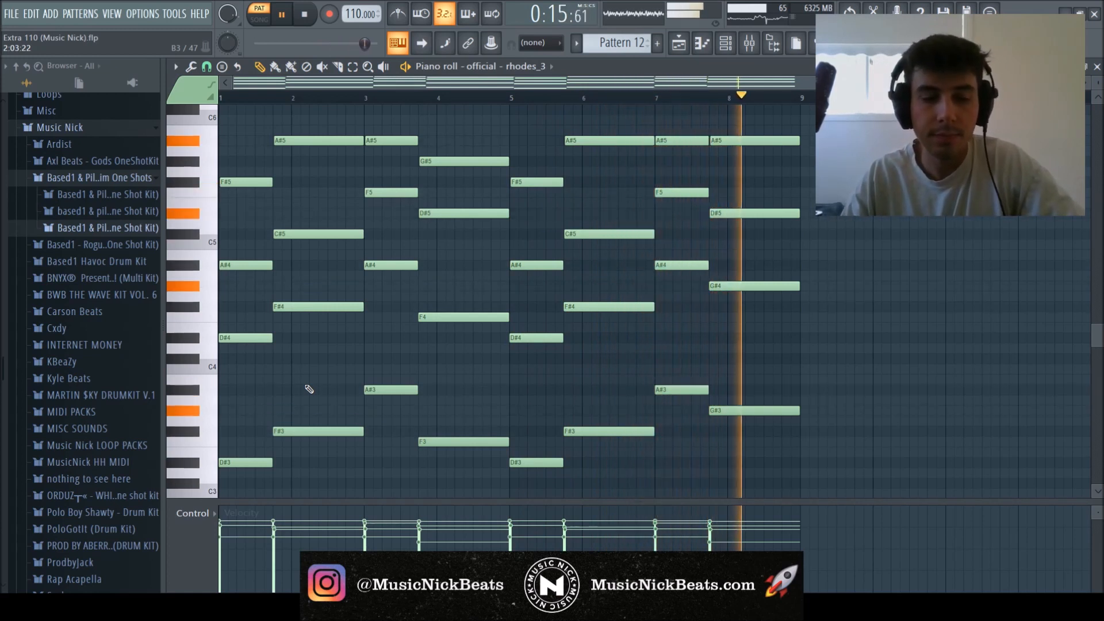
key(space)
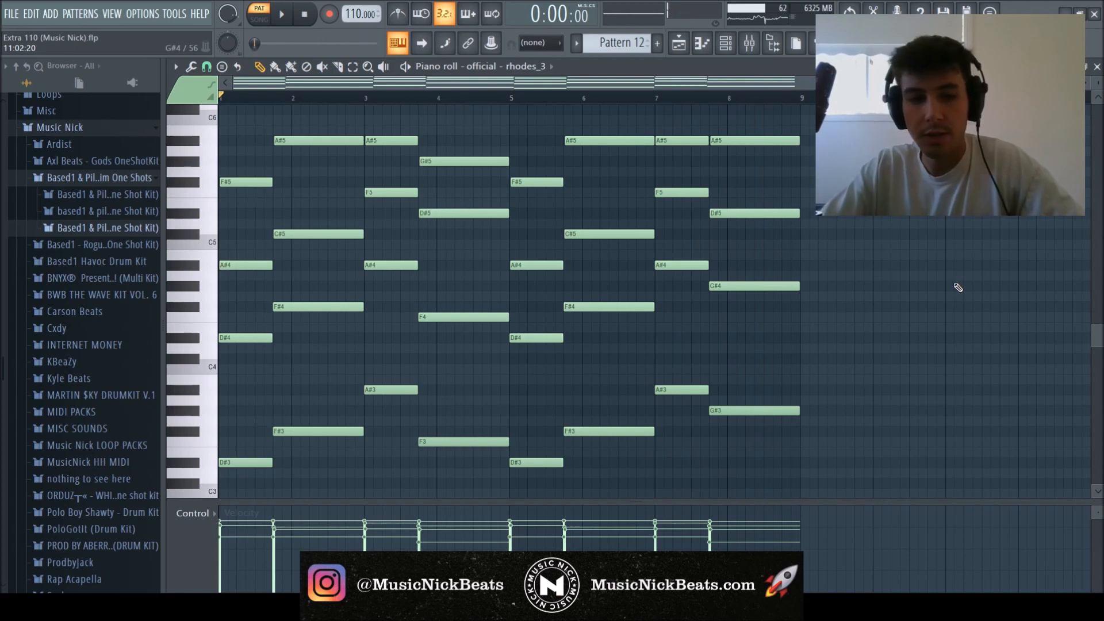
Transpose all the chord notes up six semitones
key(shift+Up)
key(shift+Up)
key(shift+Up)
key(shift+Up)
key(shift+Up)
key(shift+Up)
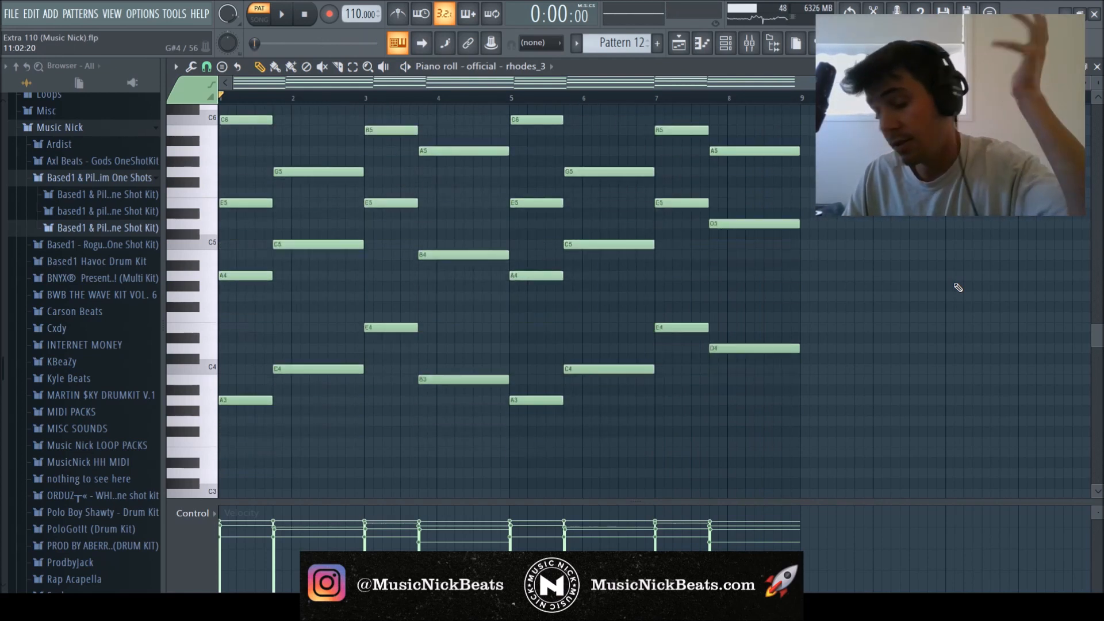
Highlight the lowest row of bass notes across the whole progression and clear the selection
scroll(402, 287, up, 3)
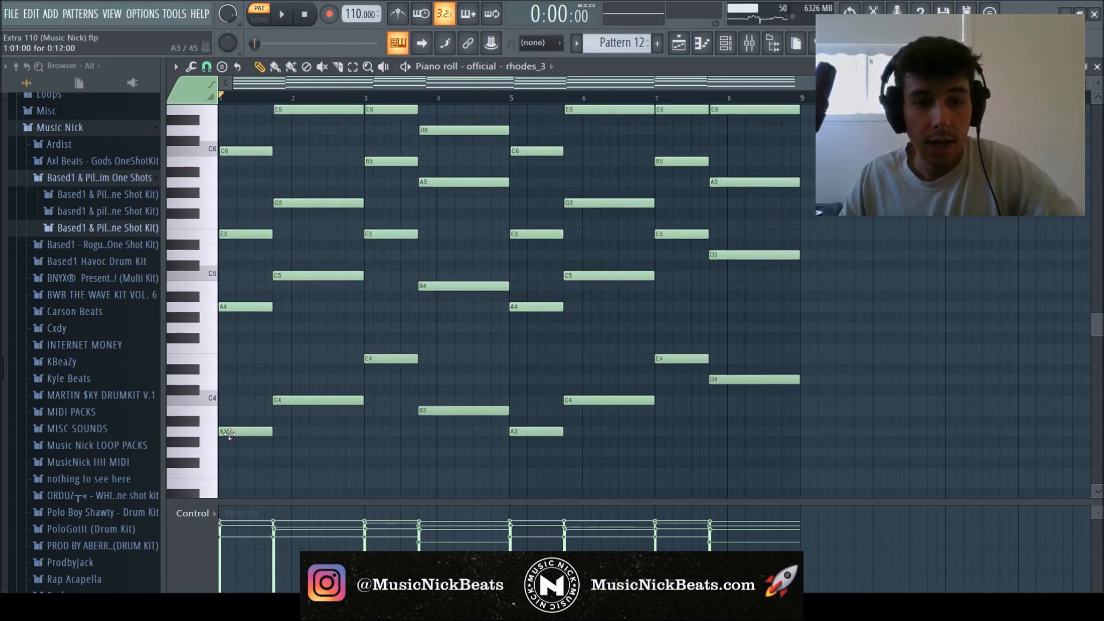
scroll(242, 414, up, 3)
drag(826, 488, 213, 371)
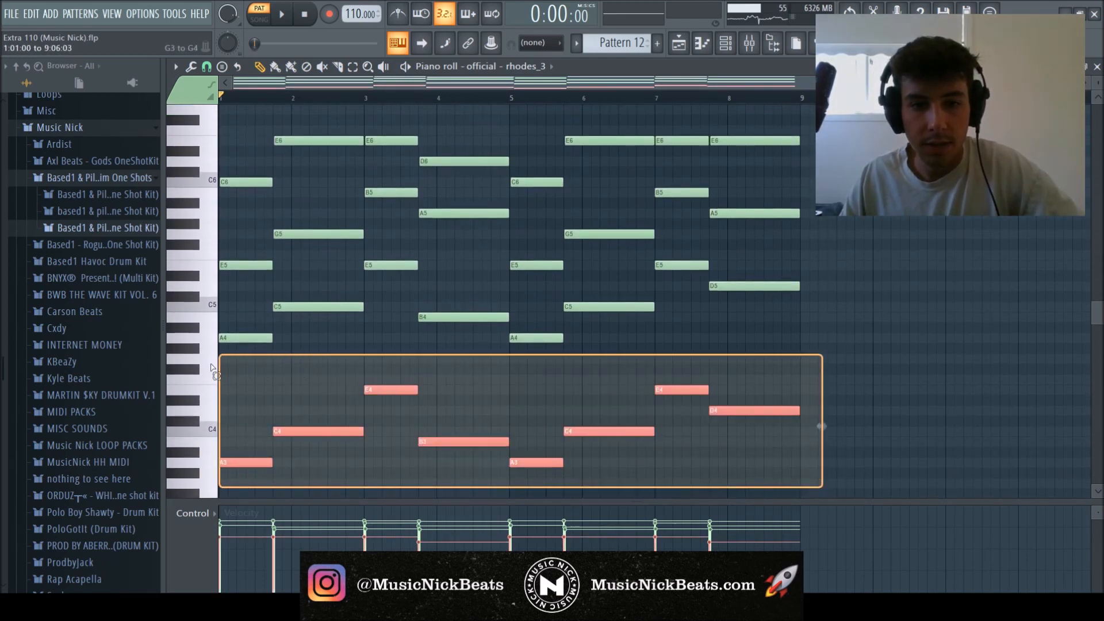
scroll(362, 372, up, 3)
click(300, 460)
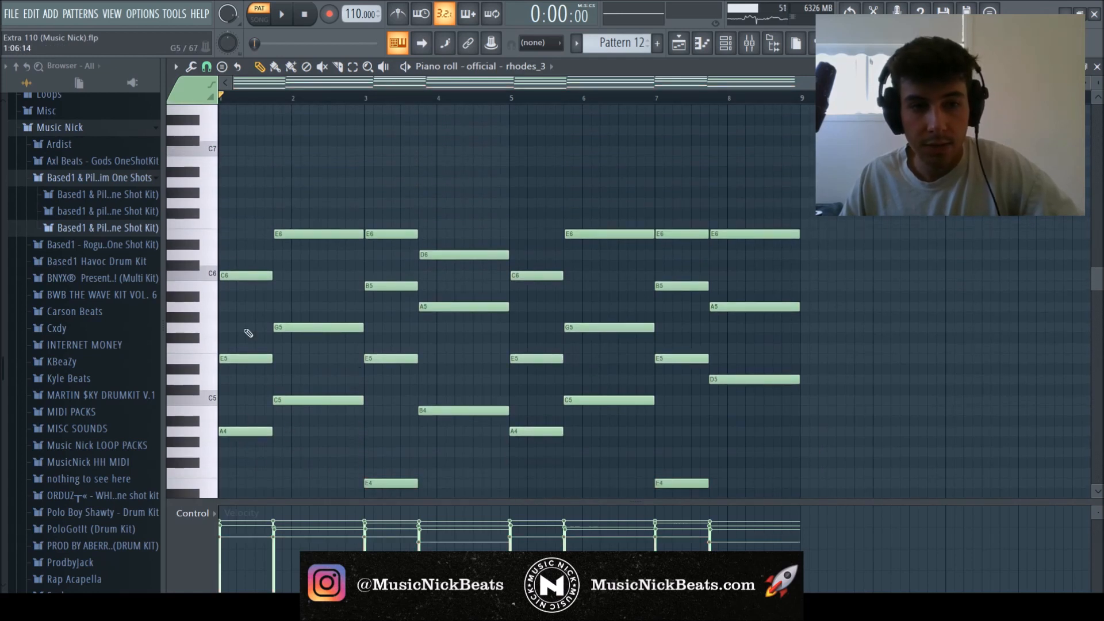
Highlight the three upper notes of the first chord, A4, E5 and C6, and clear the selection
drag(256, 486, 239, 227)
scroll(241, 300, down, 3)
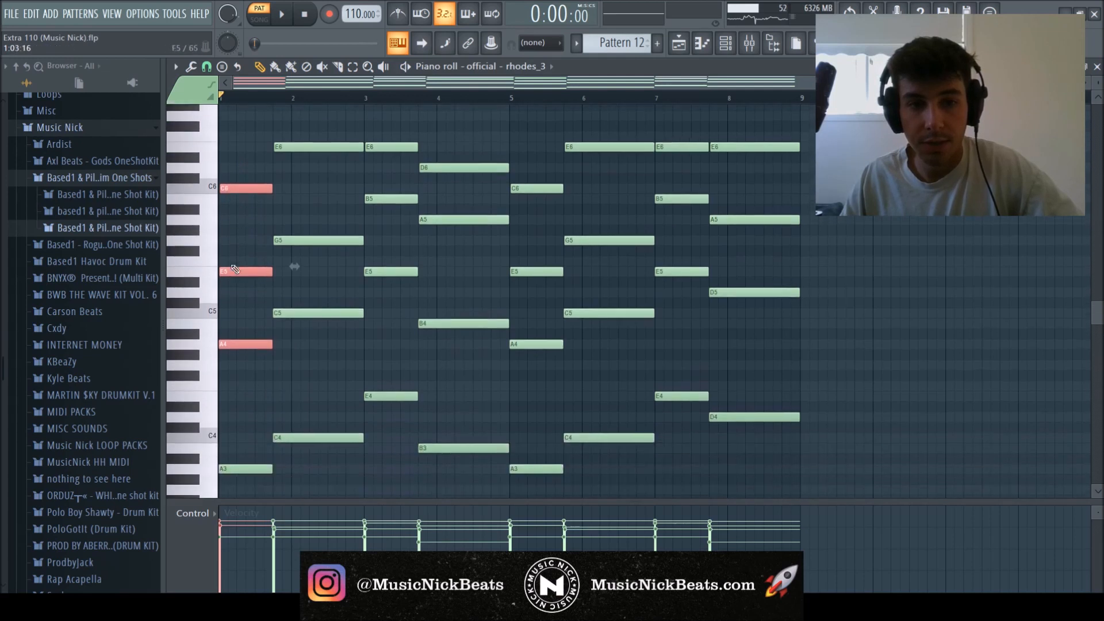
scroll(241, 371, up, 1)
click(250, 346)
Select the top note of all eight chords, try them one octave lower and move them back up
drag(326, 216, 390, 165)
shift+click(452, 192)
shift+click(537, 213)
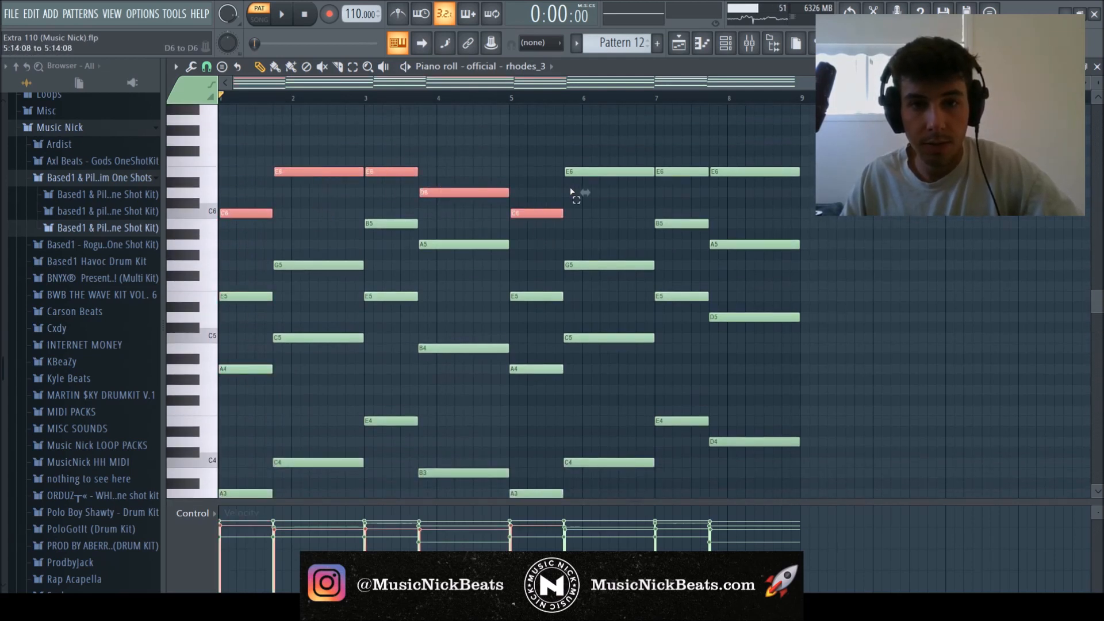
shift+click(575, 171)
shift+click(667, 172)
shift+click(748, 172)
key(ctrl+Down)
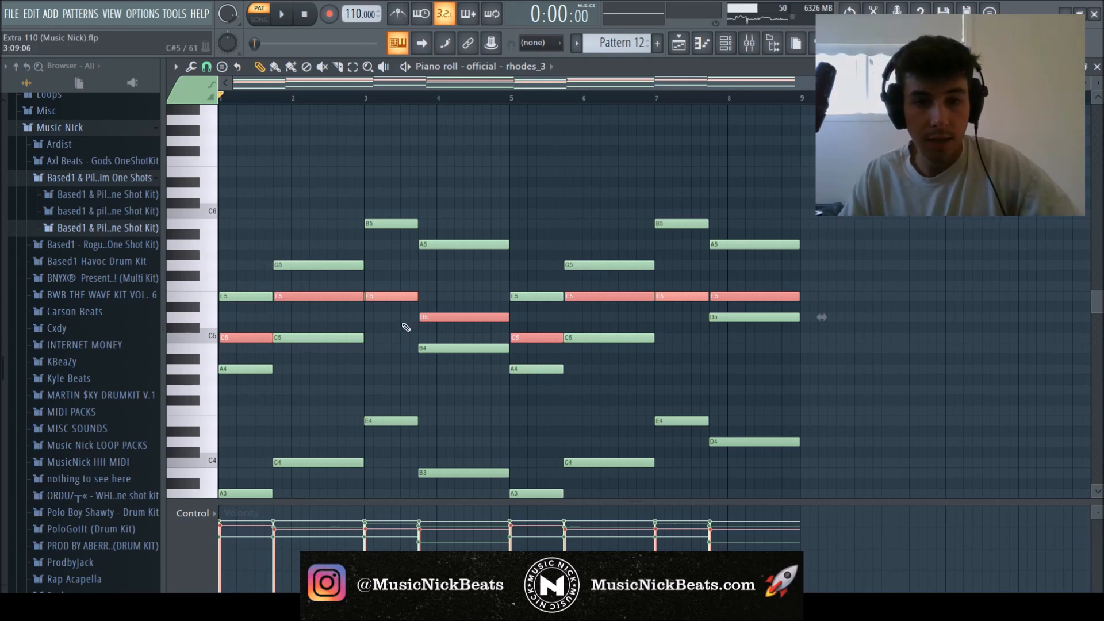
key(ctrl+Up)
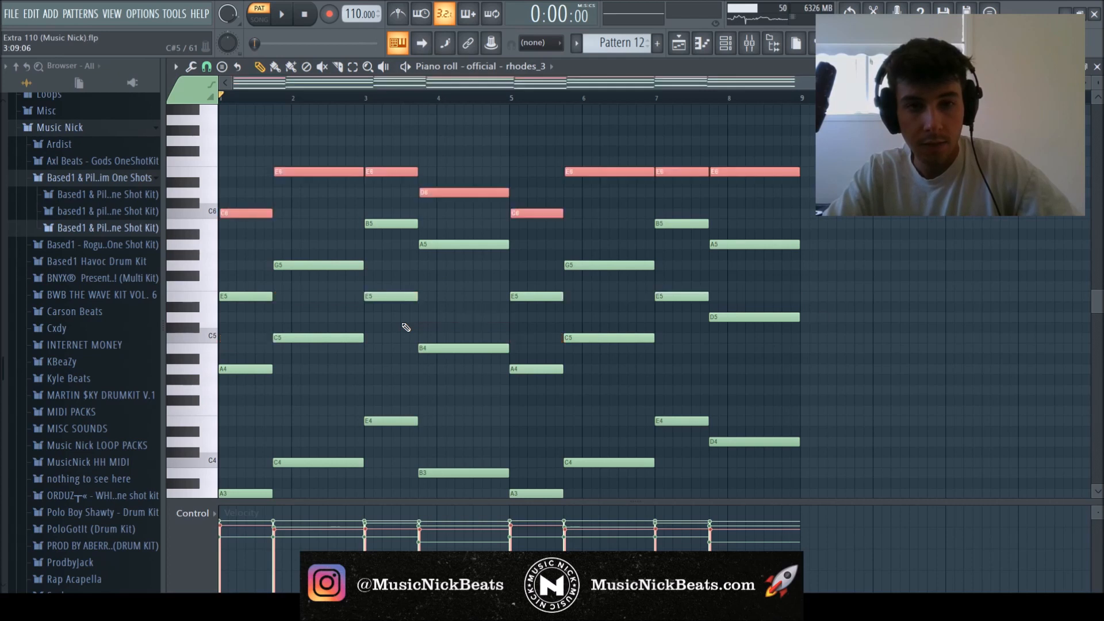
Compare the voicing once more by dropping the selected top notes an octave and raising them again
scroll(381, 396, down, 1)
scroll(379, 398, up, 1)
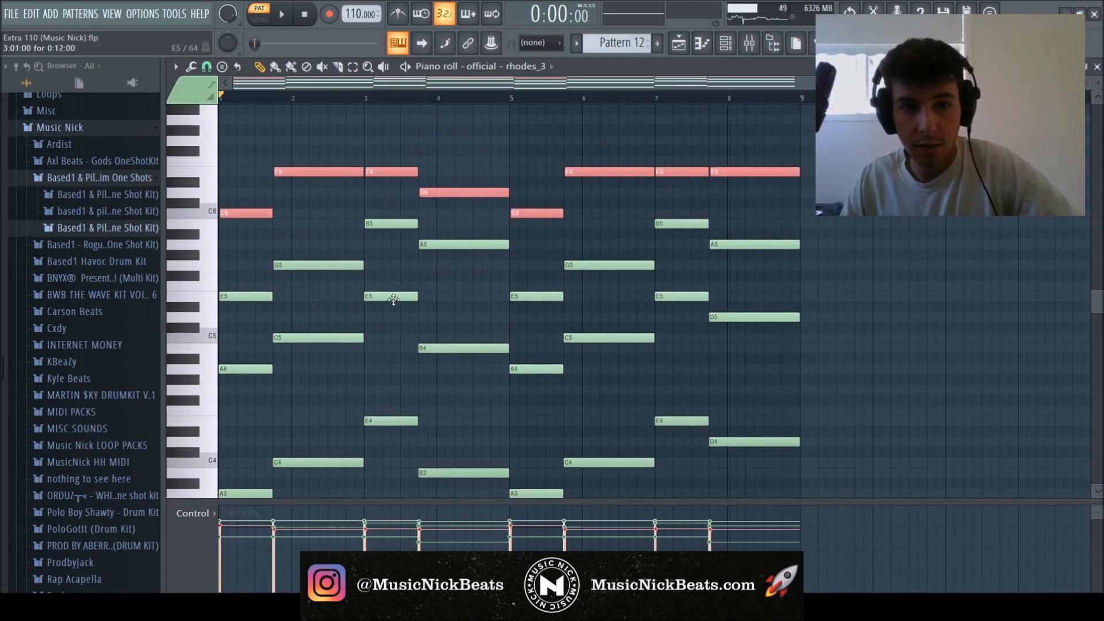
key(ctrl+Down)
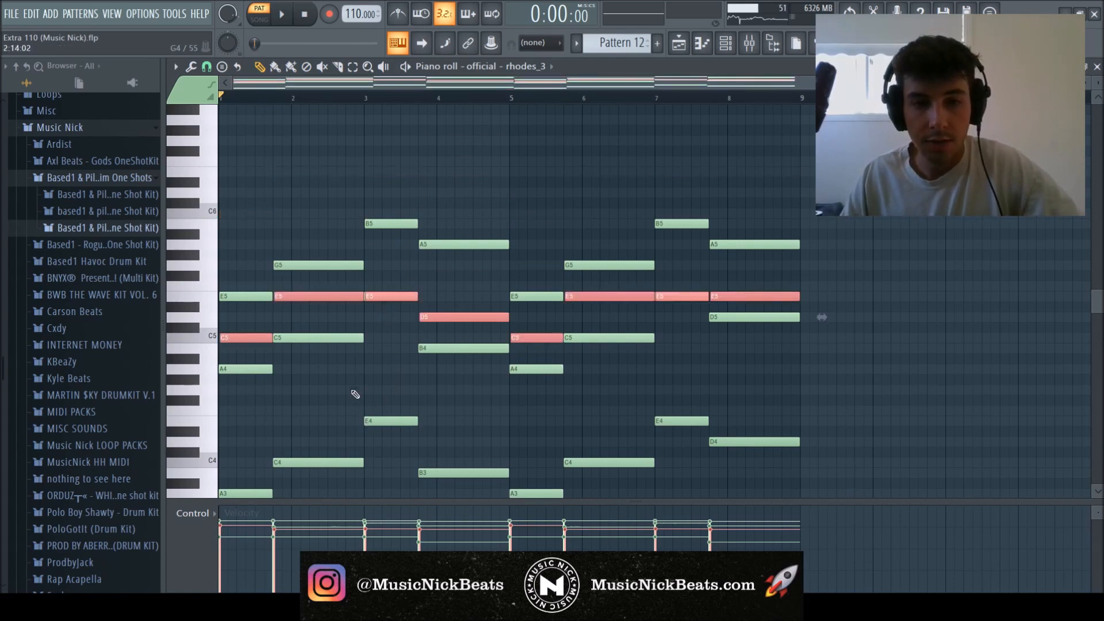
key(ctrl+Up)
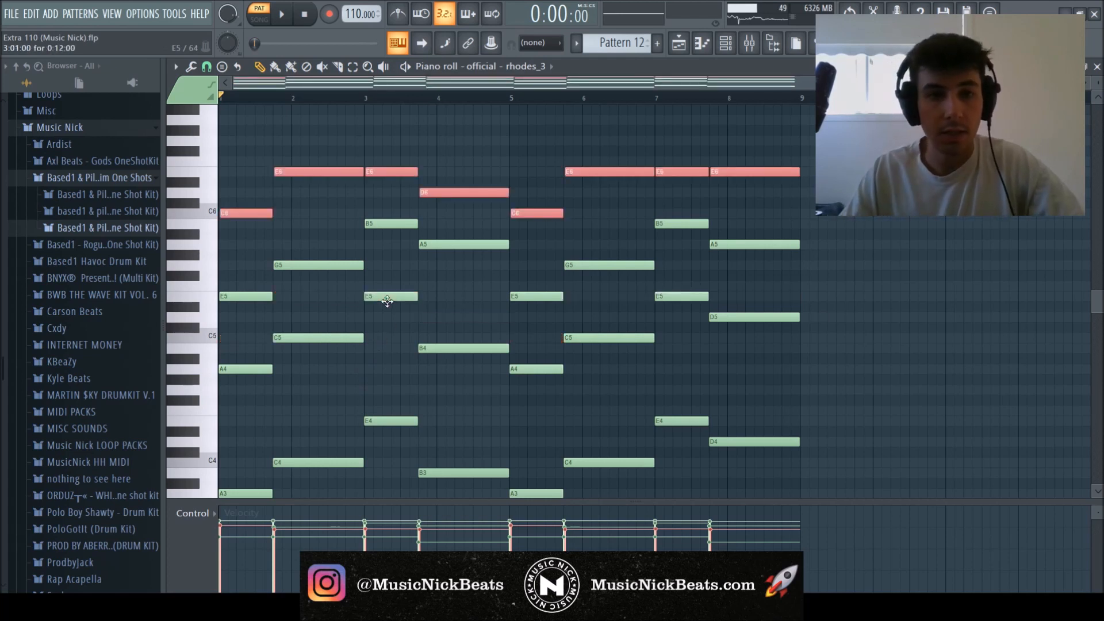
scroll(385, 304, down, 1)
scroll(396, 250, up, 1)
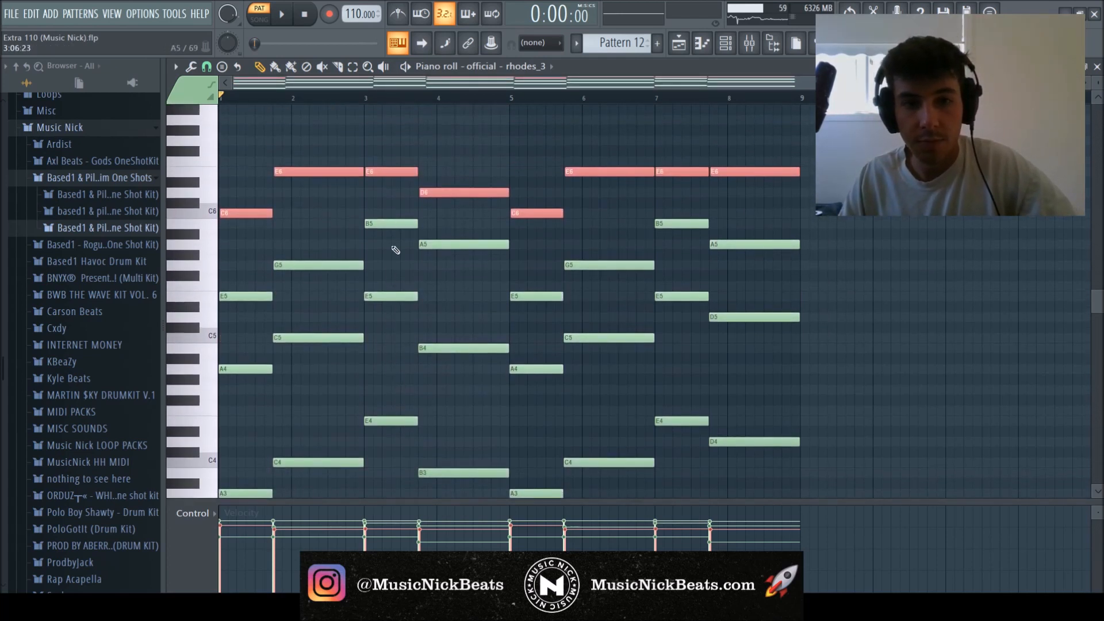
Highlight all notes of the third chord and all notes of the fourth chord, one chord after the other
drag(381, 458, 392, 162)
ctrl+click(382, 350)
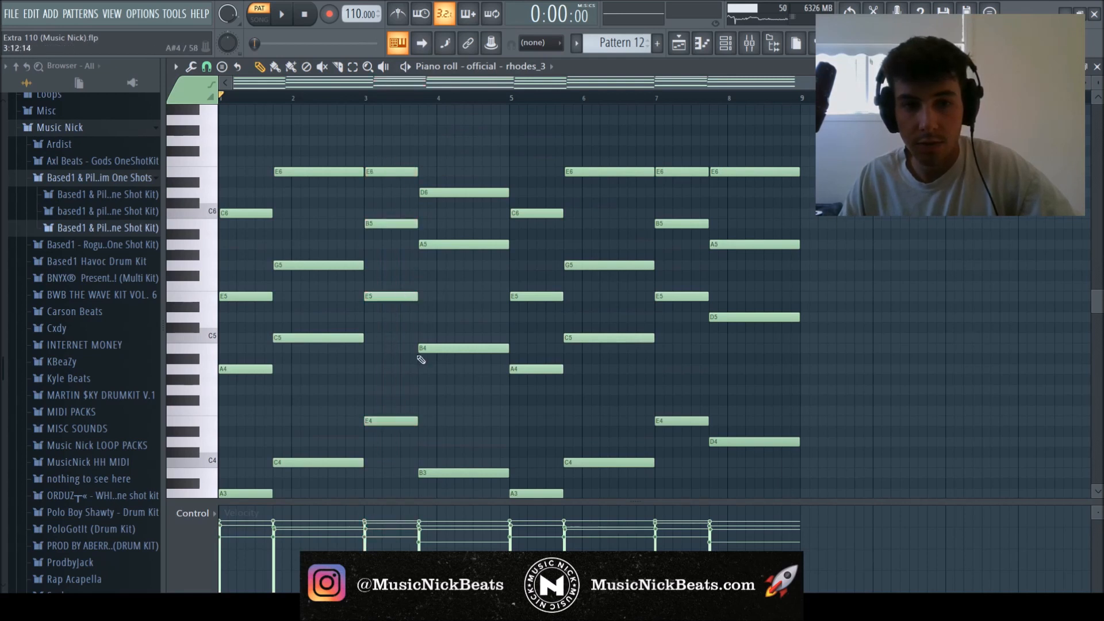
scroll(414, 317, down, 1)
drag(451, 488, 452, 148)
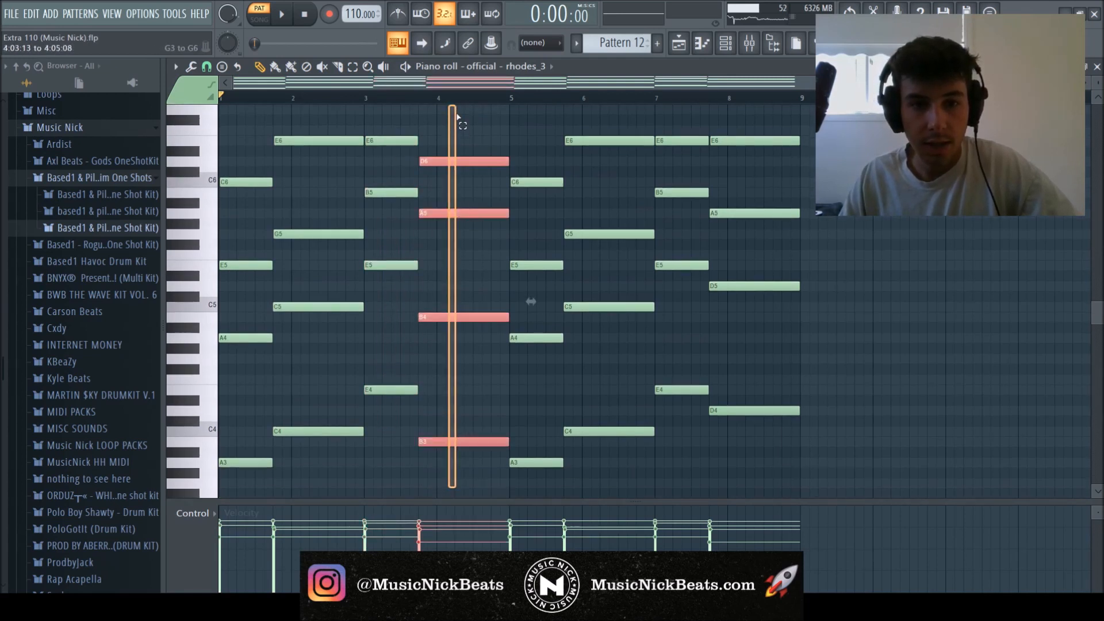
scroll(442, 331, down, 1)
scroll(442, 330, down, 1)
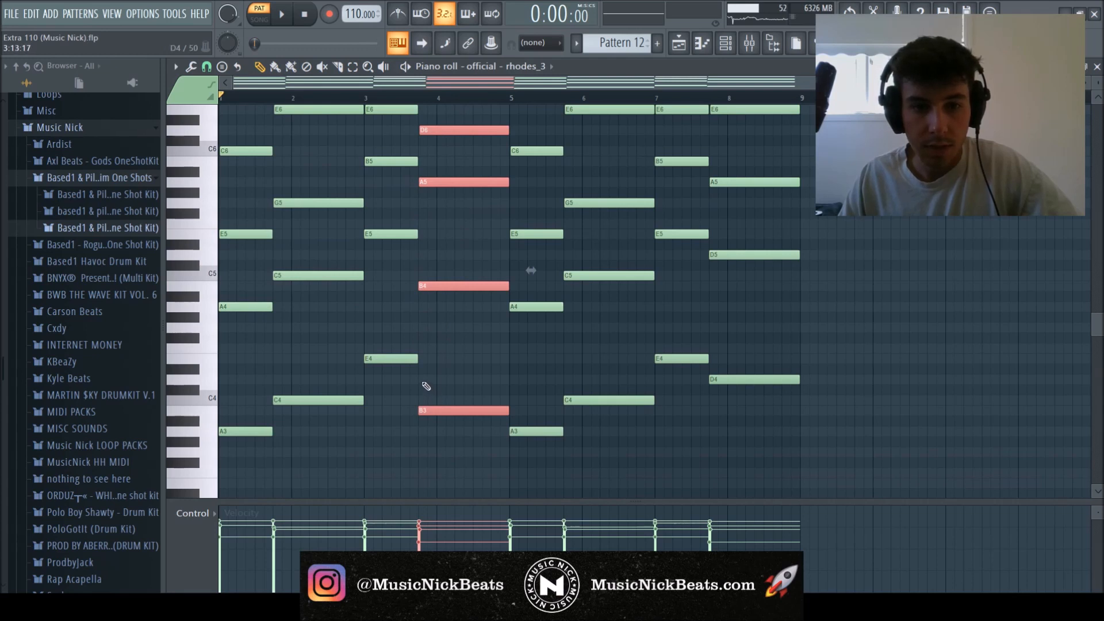
Try adding D4 and F4 above the fourth chord's B3 bass note, and delete both notes
click(423, 381)
click(425, 348)
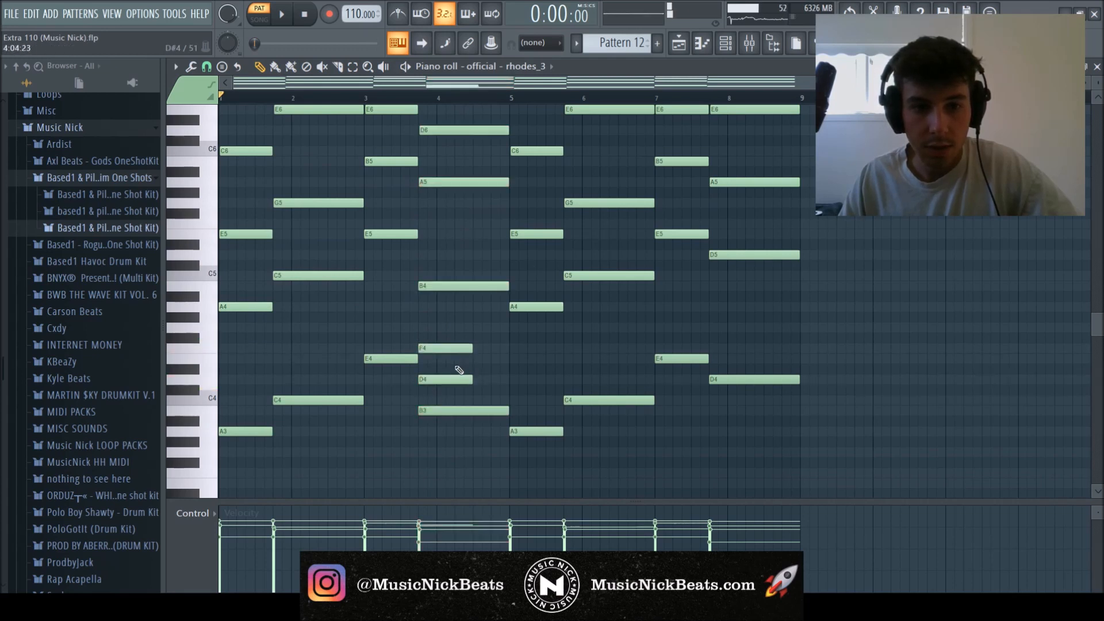
right_click(448, 380)
right_click(445, 347)
Try the fourth chord with its A5 an octave lower and an added F4, and restore the original voicing
scroll(444, 342, up, 2)
scroll(445, 342, down, 1)
drag(439, 226, 438, 192)
key(ctrl+Down)
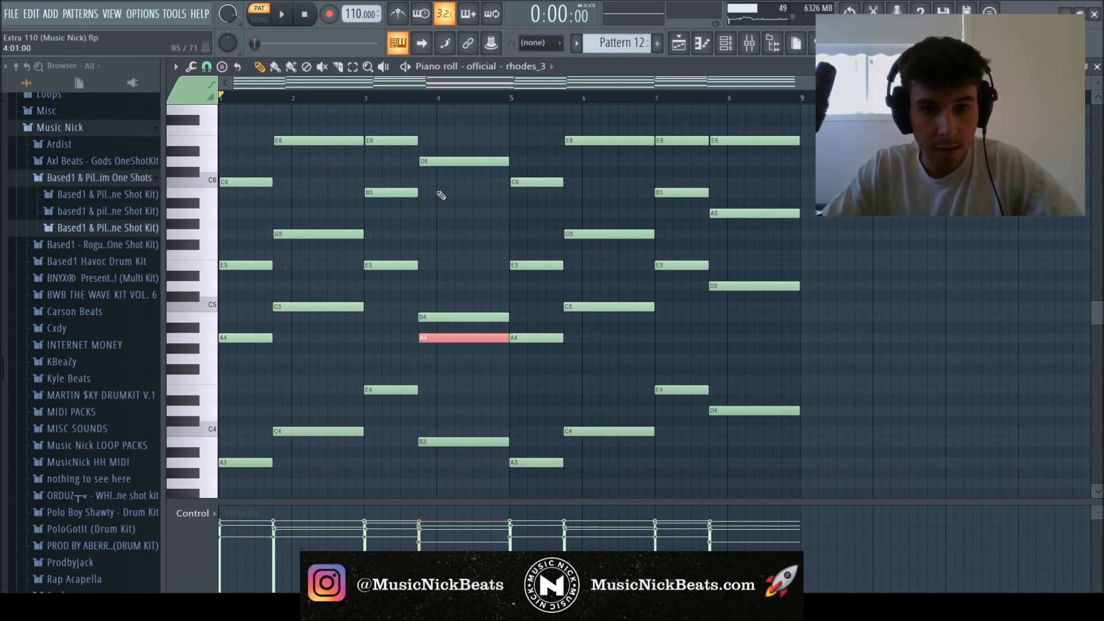
click(426, 380)
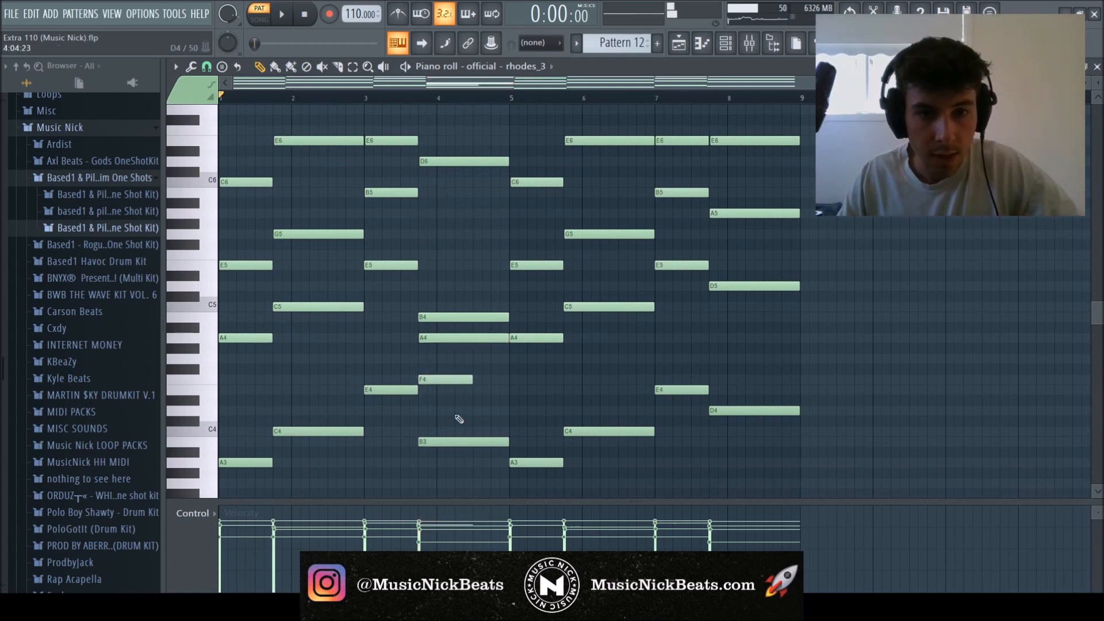
right_click(451, 380)
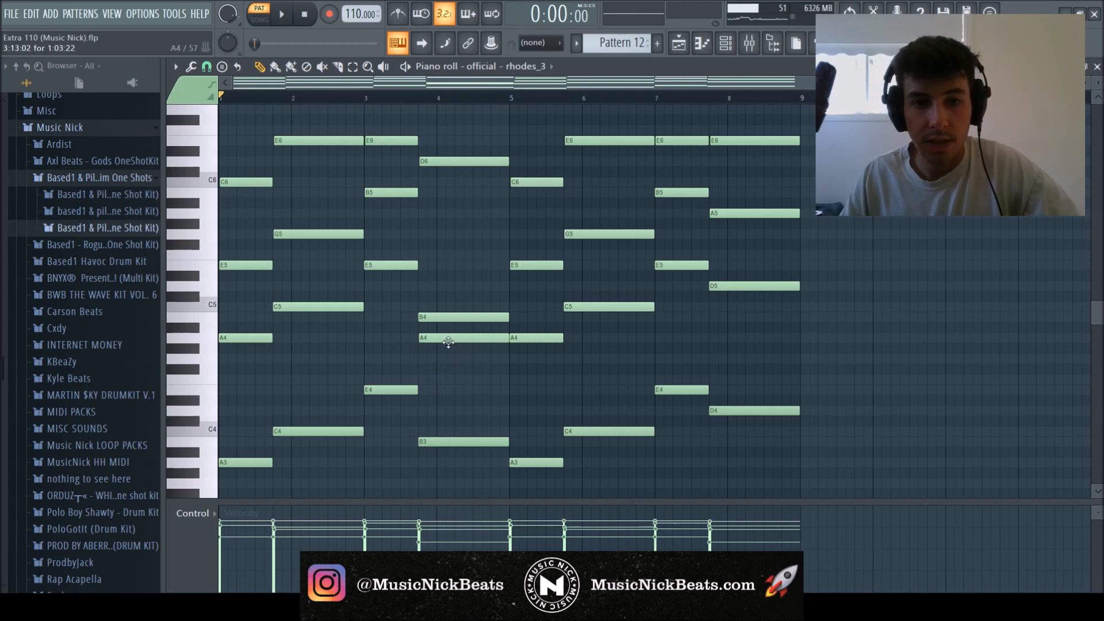
click(449, 343)
key(ctrl+Up)
right_click(446, 269)
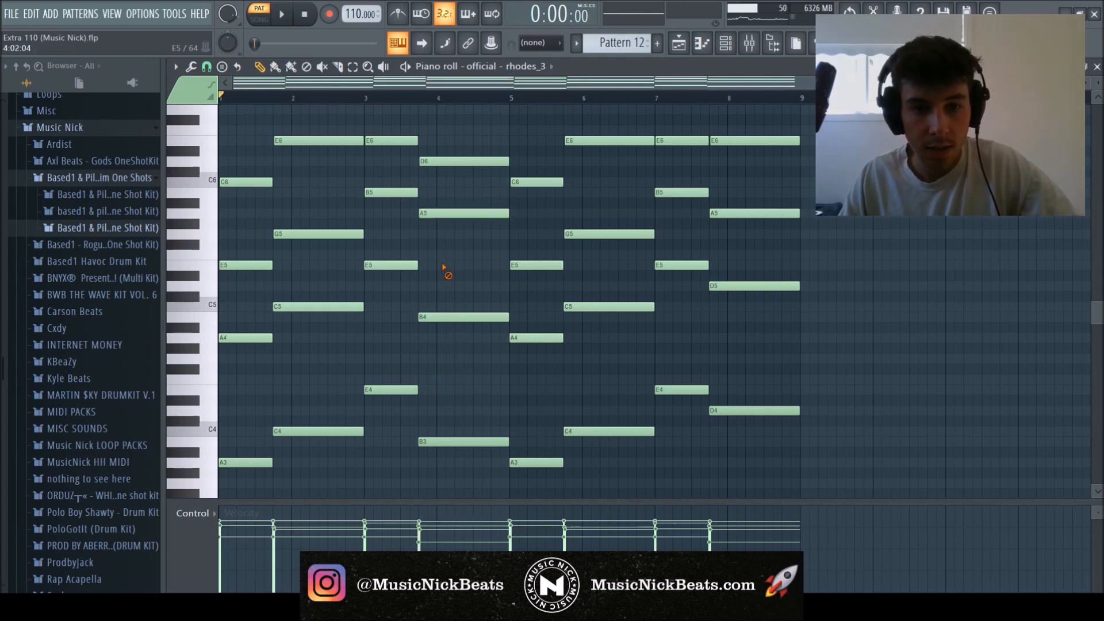
Highlight every note of the third chord and of the fourth chord once more, and clear the selection
scroll(443, 276, up, 2)
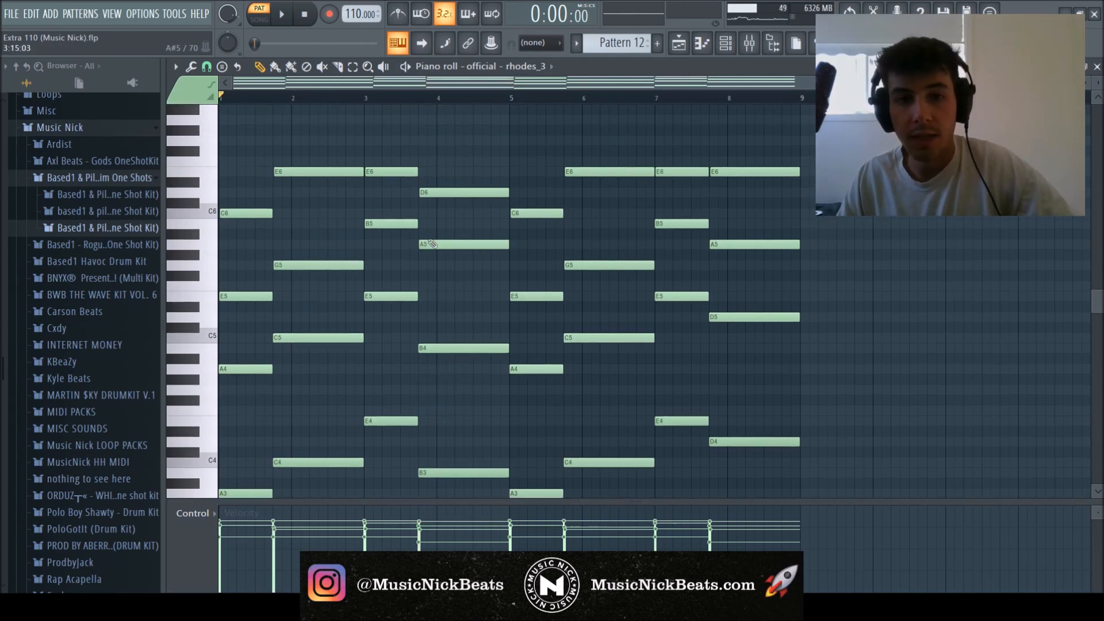
drag(383, 446, 381, 133)
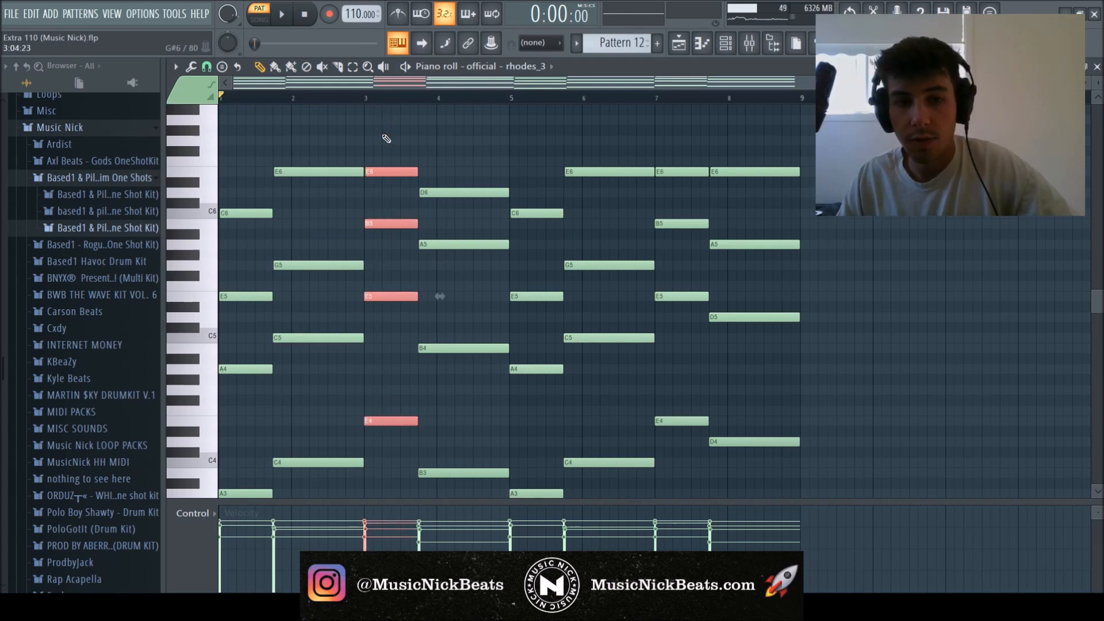
scroll(446, 359, down, 2)
drag(450, 472, 479, 106)
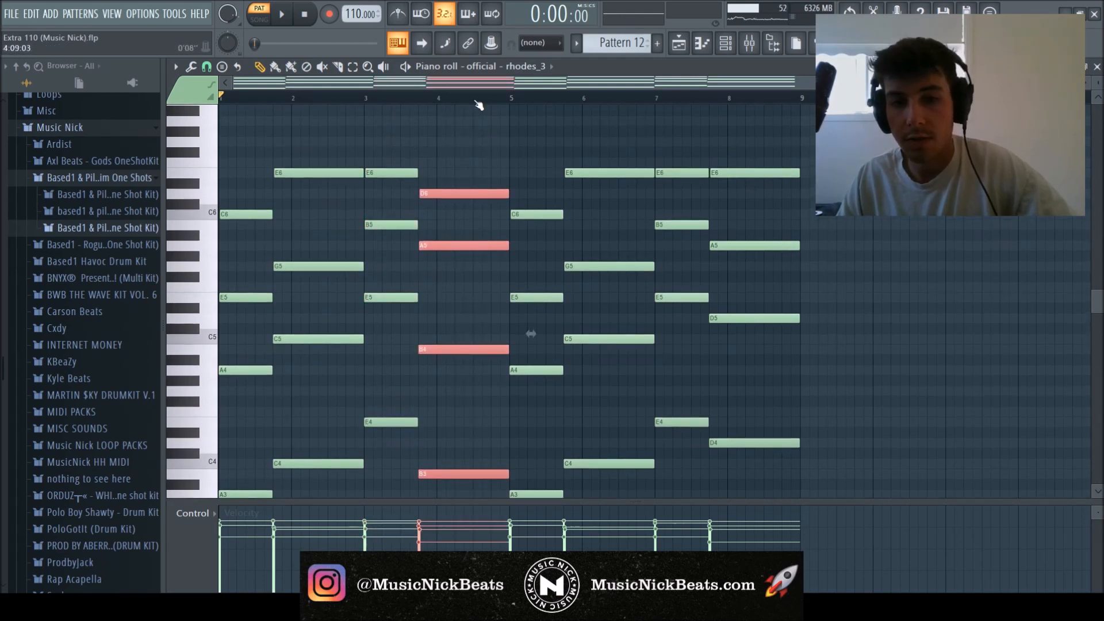
click(467, 317)
scroll(463, 313, down, 2)
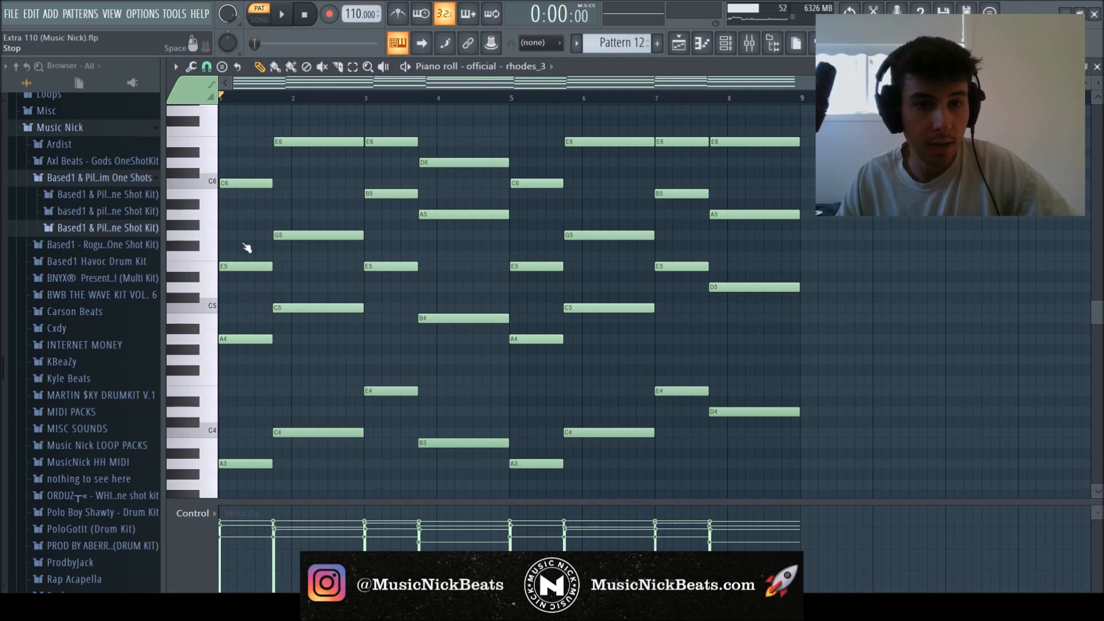
Highlight the row of bass notes across all eight chords, clear the selection, and review the notes above them
click(247, 265)
scroll(253, 275, down, 2)
scroll(252, 261, up, 3)
scroll(570, 230, down, 1)
scroll(570, 231, down, 5)
drag(254, 403, 850, 263)
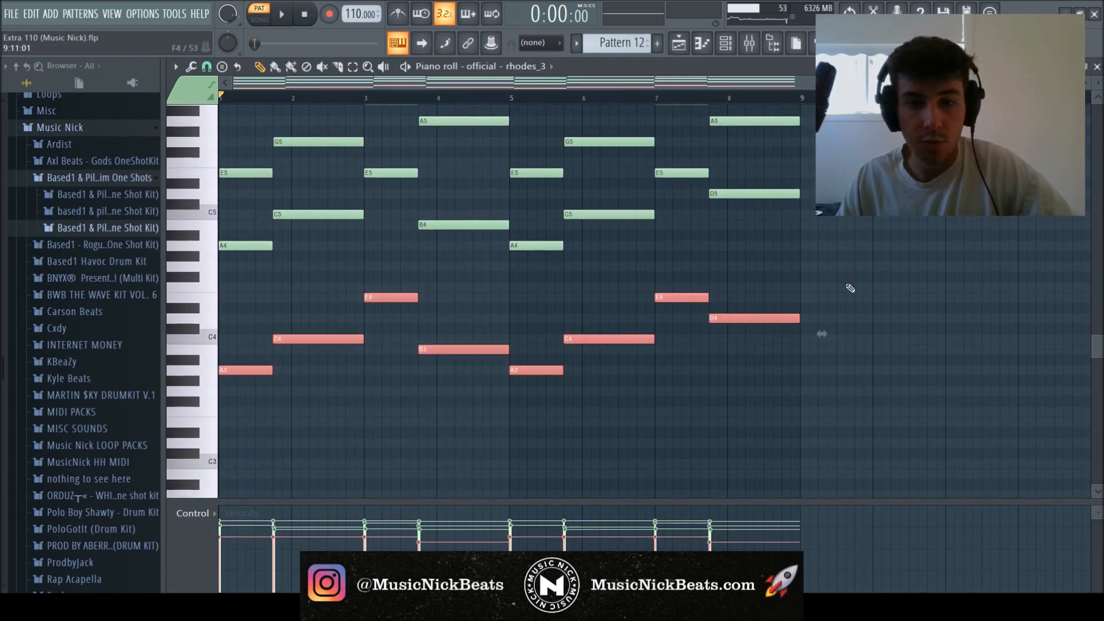
ctrl+click(851, 288)
scroll(851, 291, up, 3)
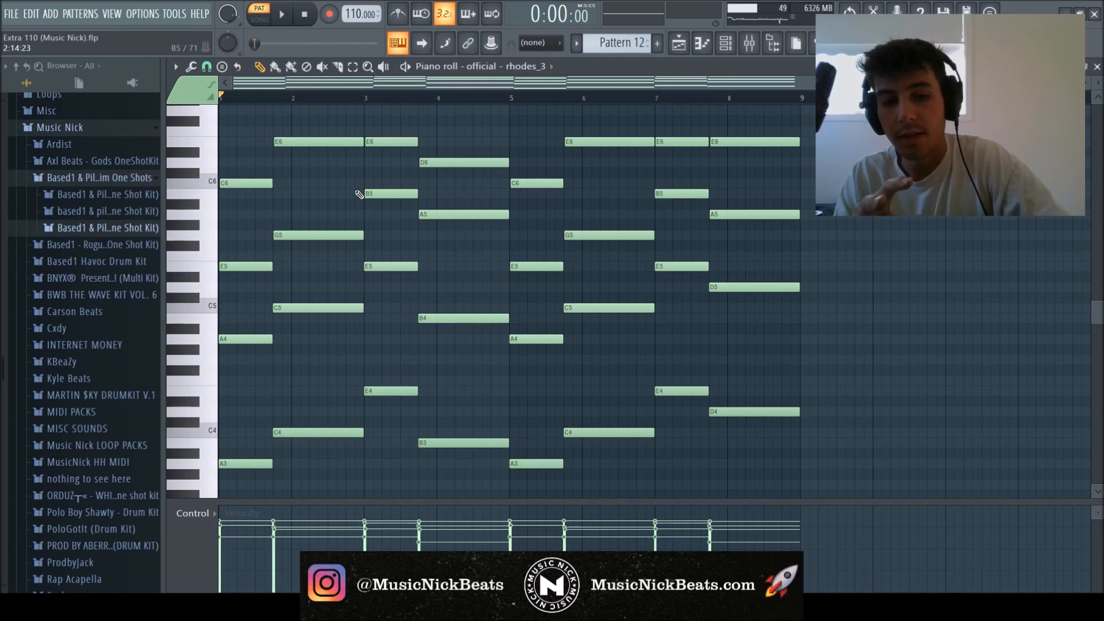
scroll(493, 276, down, 4)
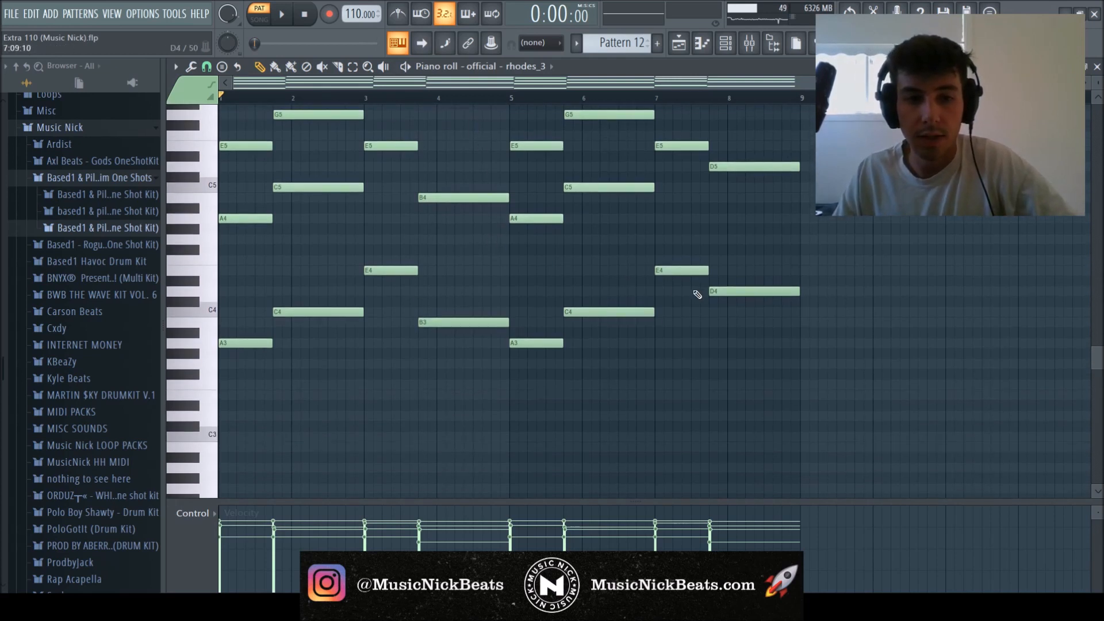
Transpose the whole rhodes progression down six semitones
key(shift+Down)
key(shift+Down)
key(shift+Down)
key(shift+Down)
key(shift+Down)
key(shift+Down)
key(space)
key(space)
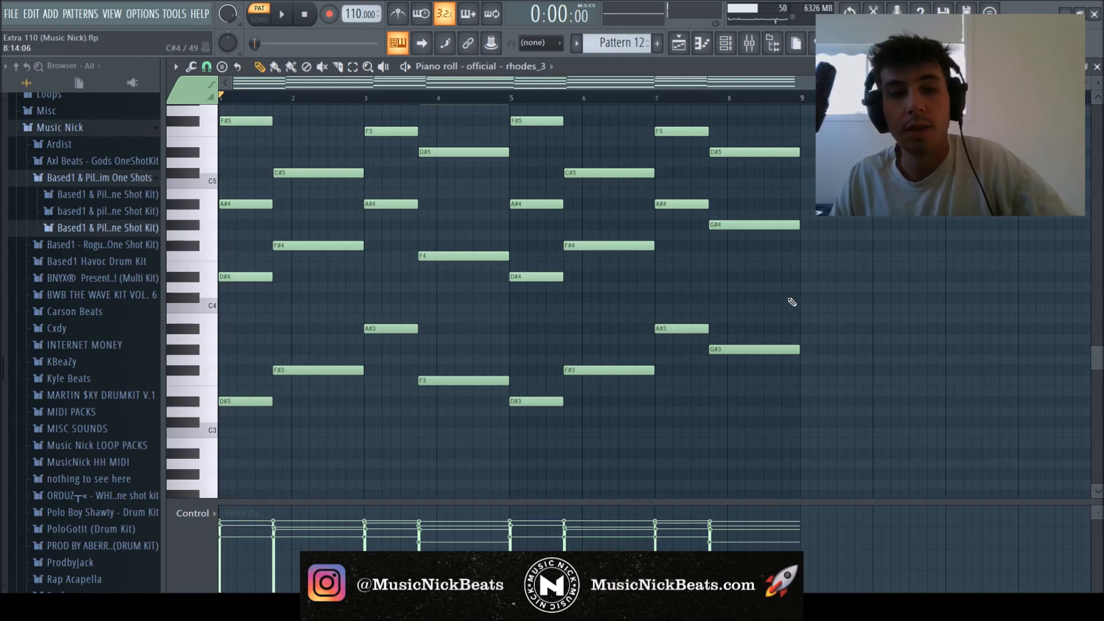
scroll(777, 304, up, 3)
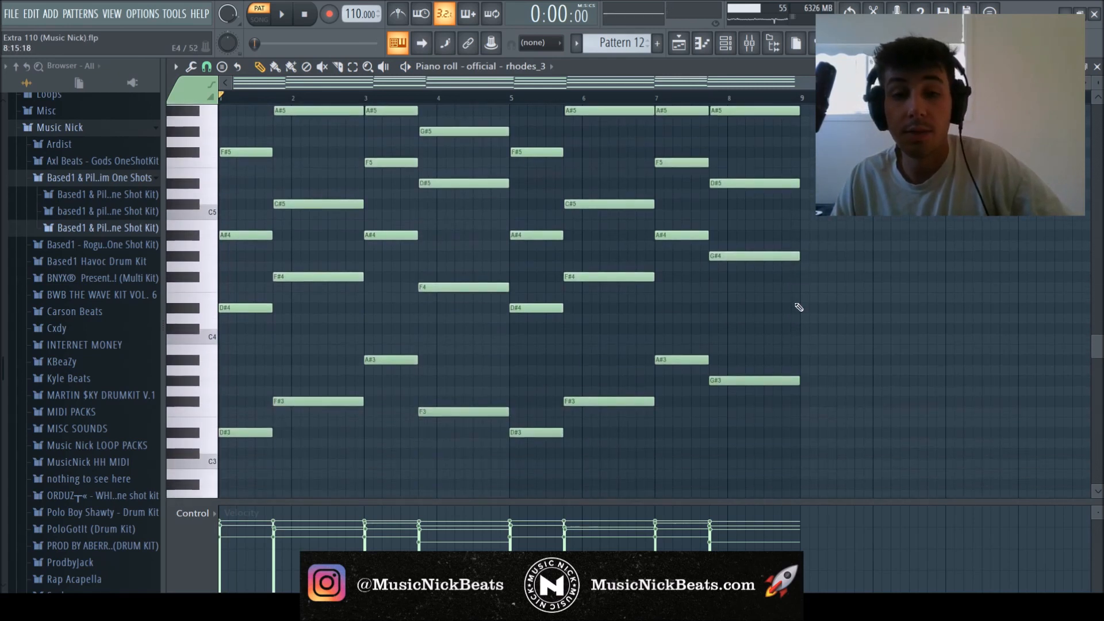
scroll(799, 308, down, 3)
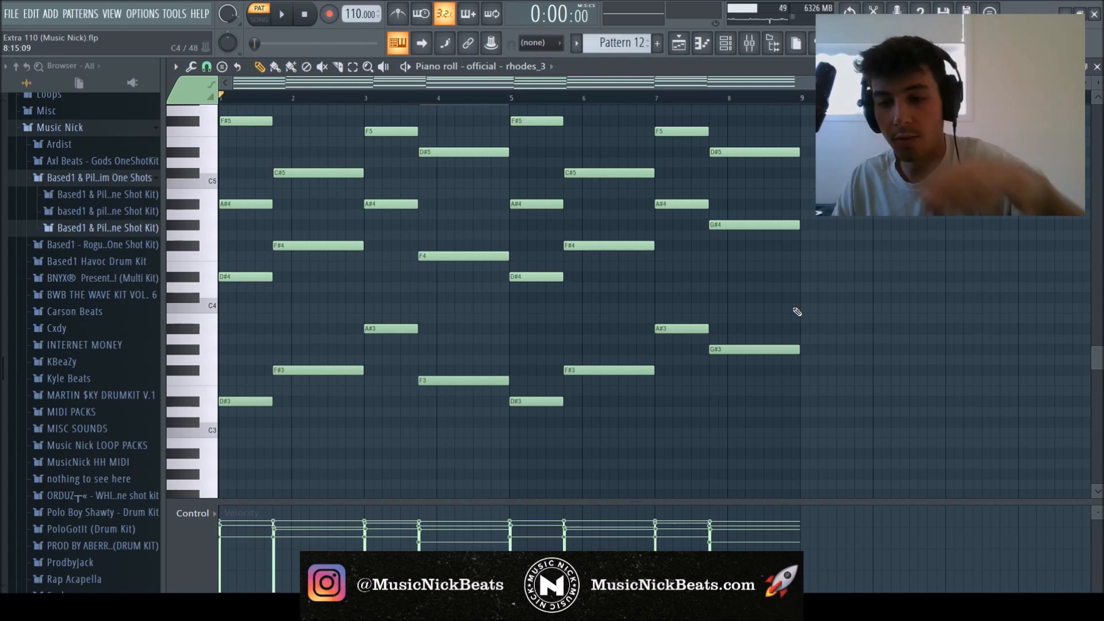
Play the rhodes progression, highlight all notes of the second chord, and clear the selection
key(space)
scroll(797, 312, up, 3)
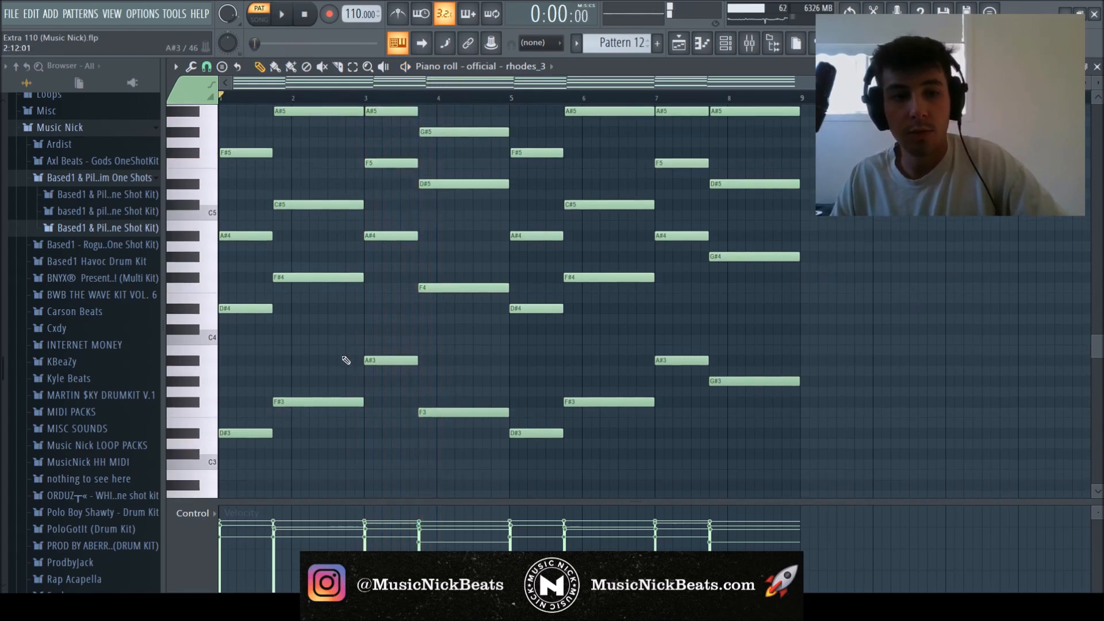
drag(275, 100, 439, 101)
drag(292, 408, 305, 160)
scroll(254, 175, down, 2)
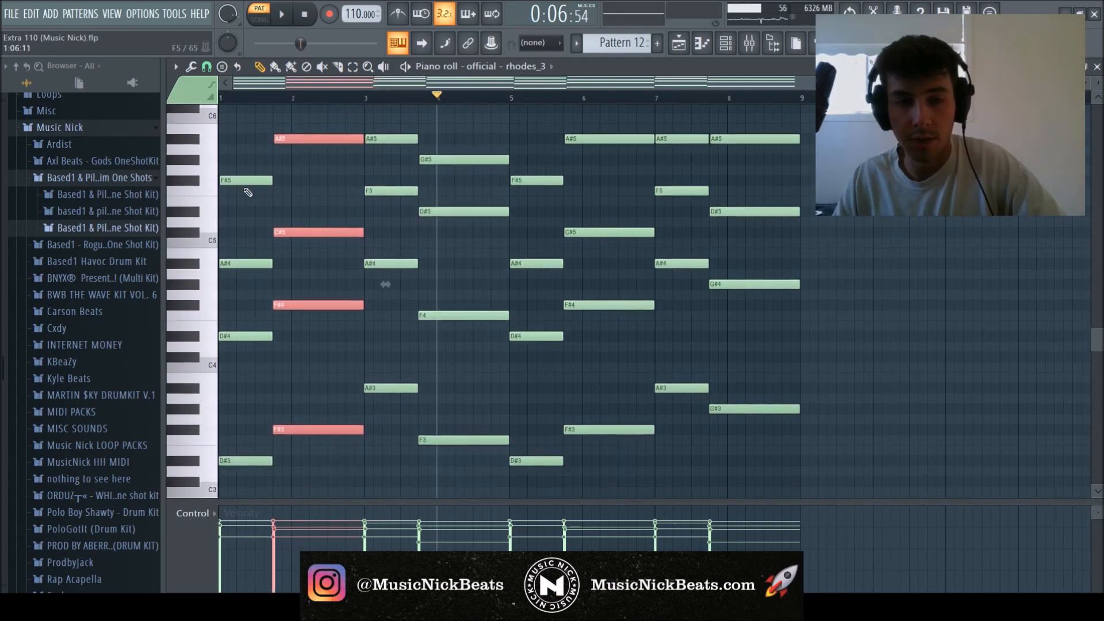
ctrl+click(920, 173)
scroll(977, 149, up, 2)
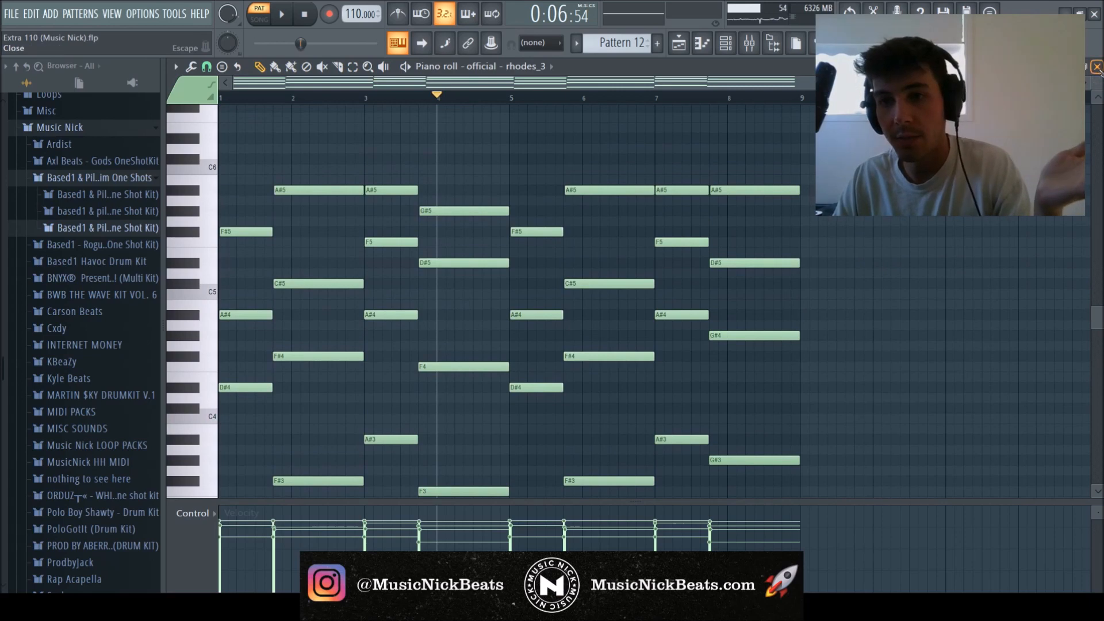
Make the rhodes pattern active from its playlist clip and select the official - rhodes track in the mixer
key(F6)
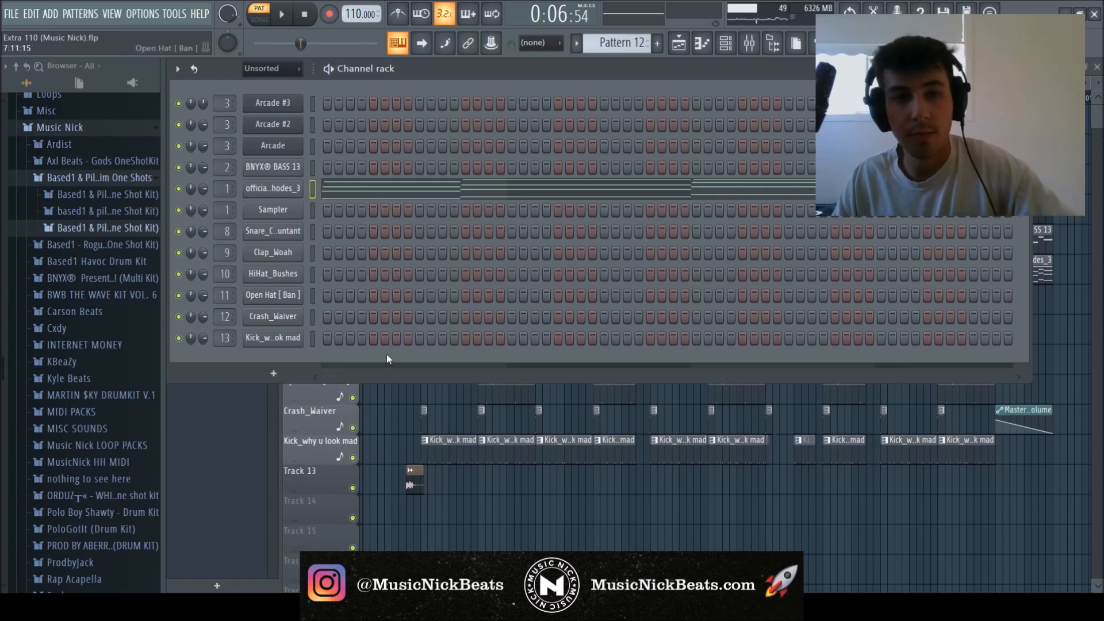
key(F6)
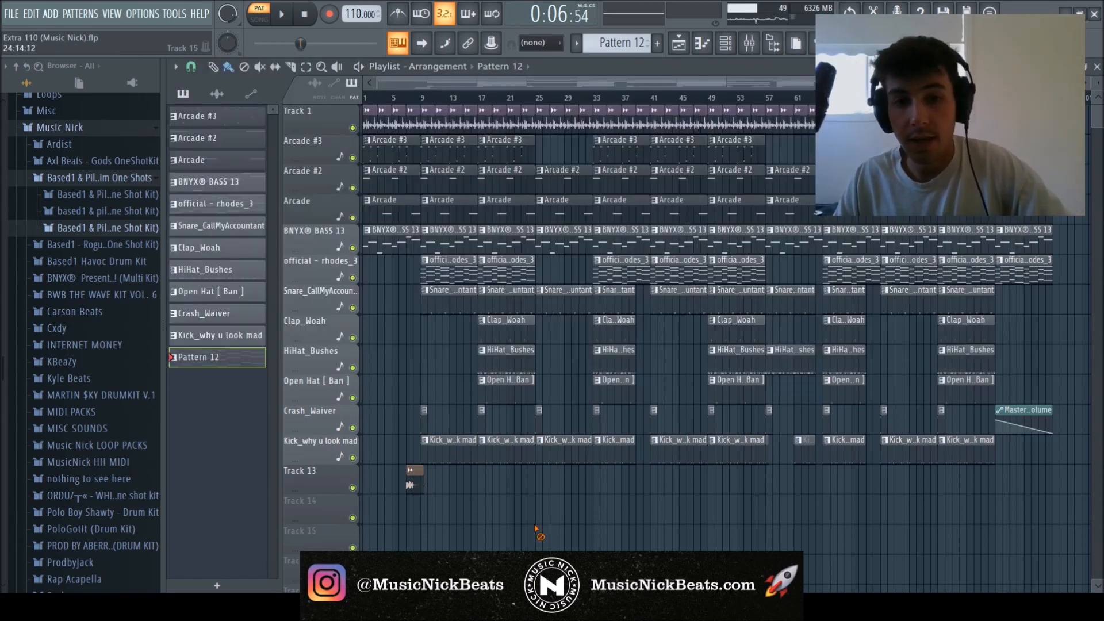
click(440, 276)
key(F6)
key(F9)
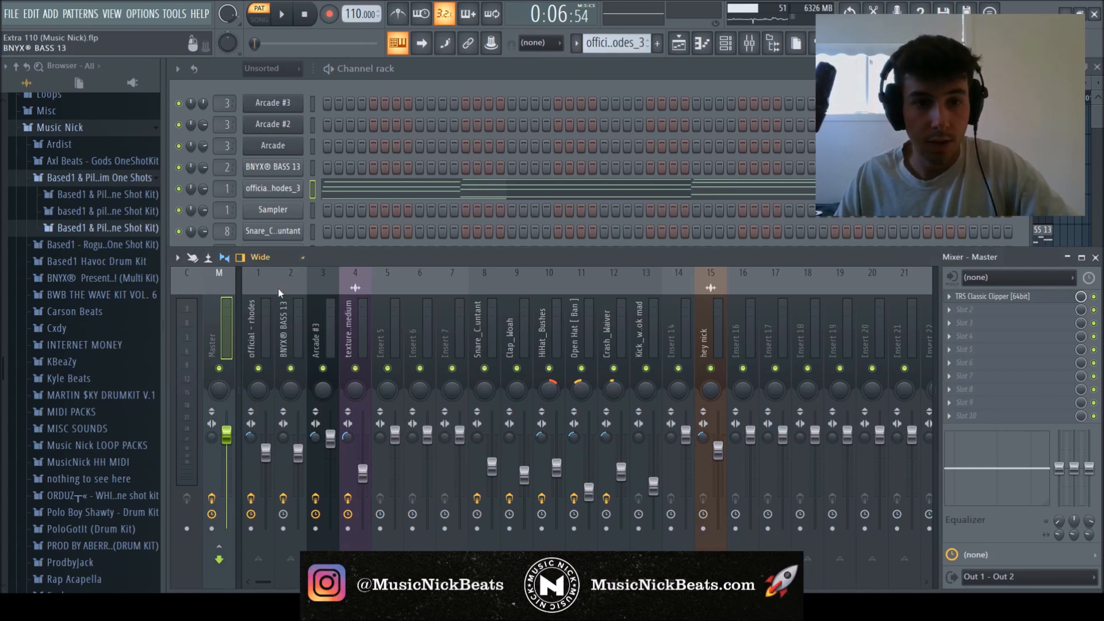
click(267, 333)
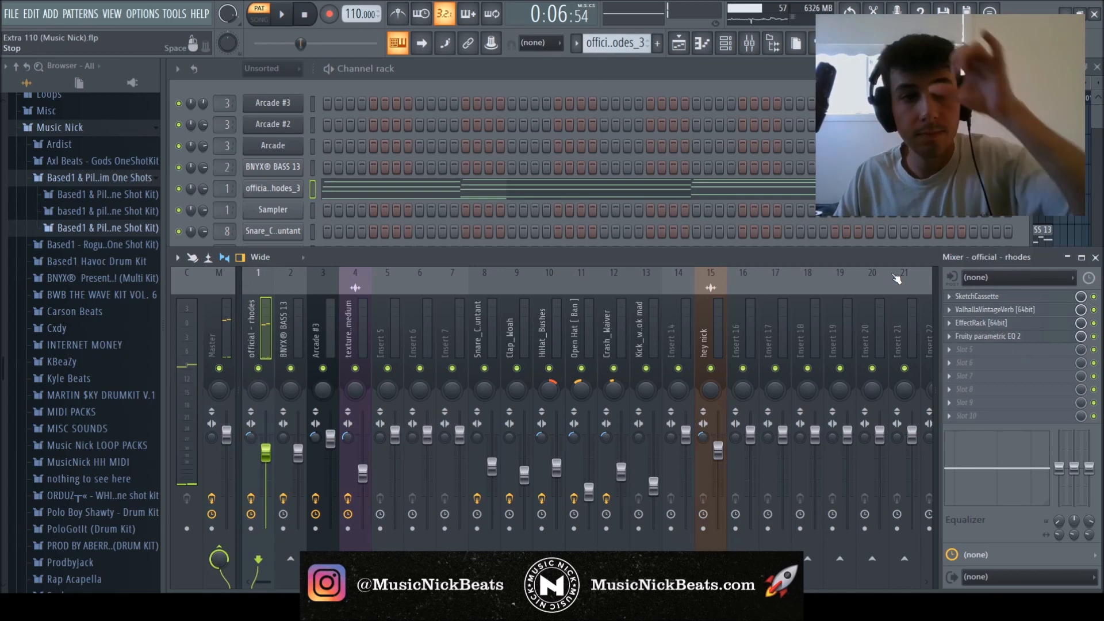
key(space)
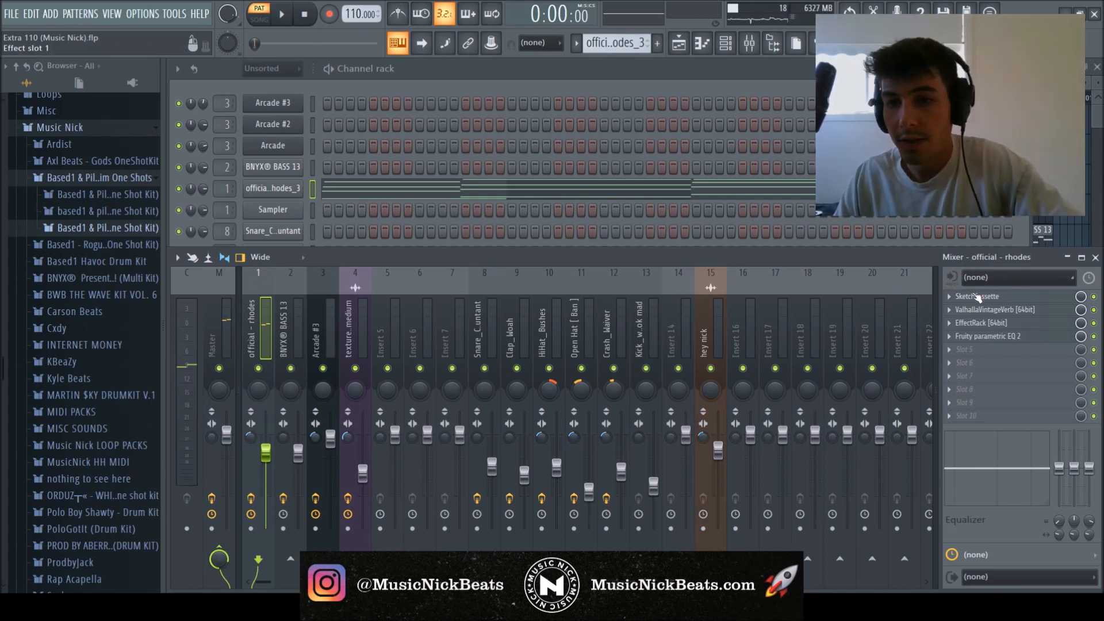
Inspect the SketchCassette settings on the official - rhodes track while playing the pattern, and stop playback
click(977, 297)
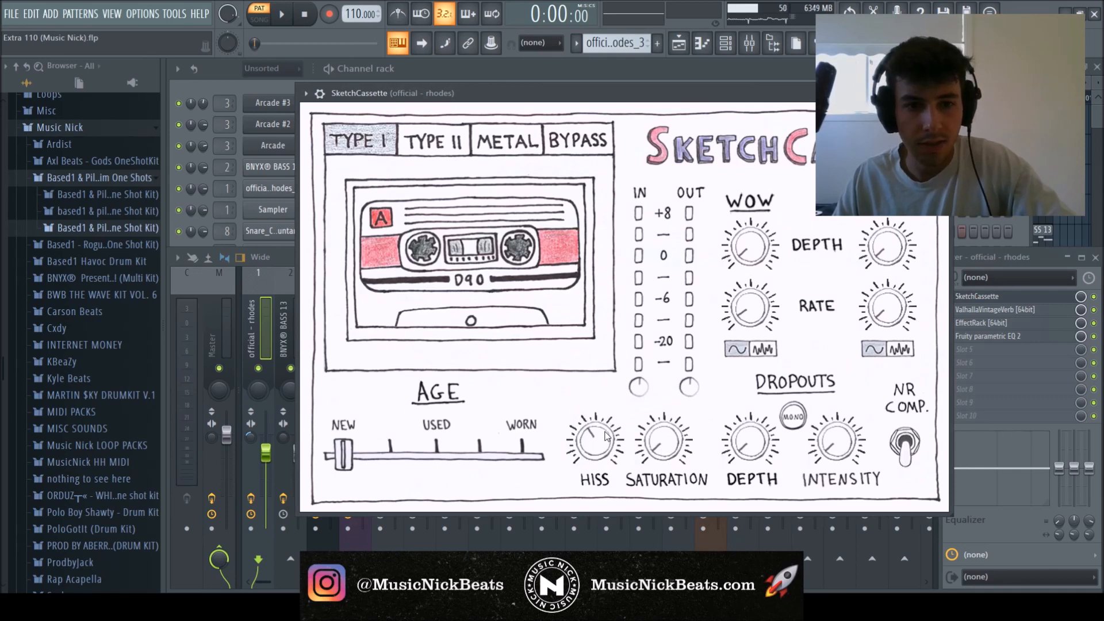
key(space)
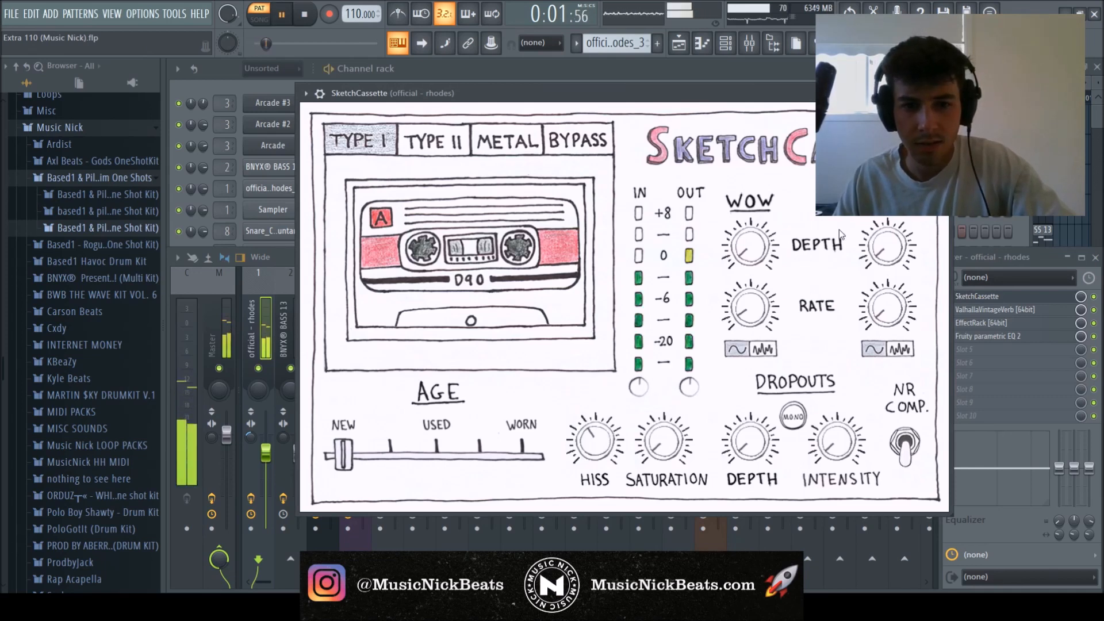
click(941, 93)
click(296, 347)
click(258, 345)
click(978, 297)
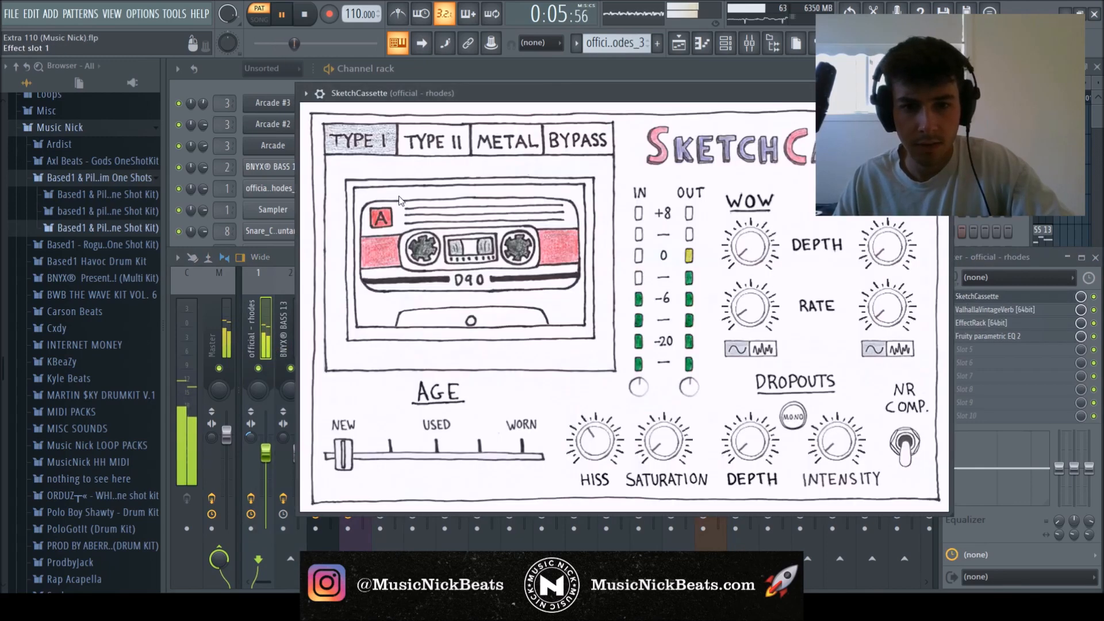
click(306, 12)
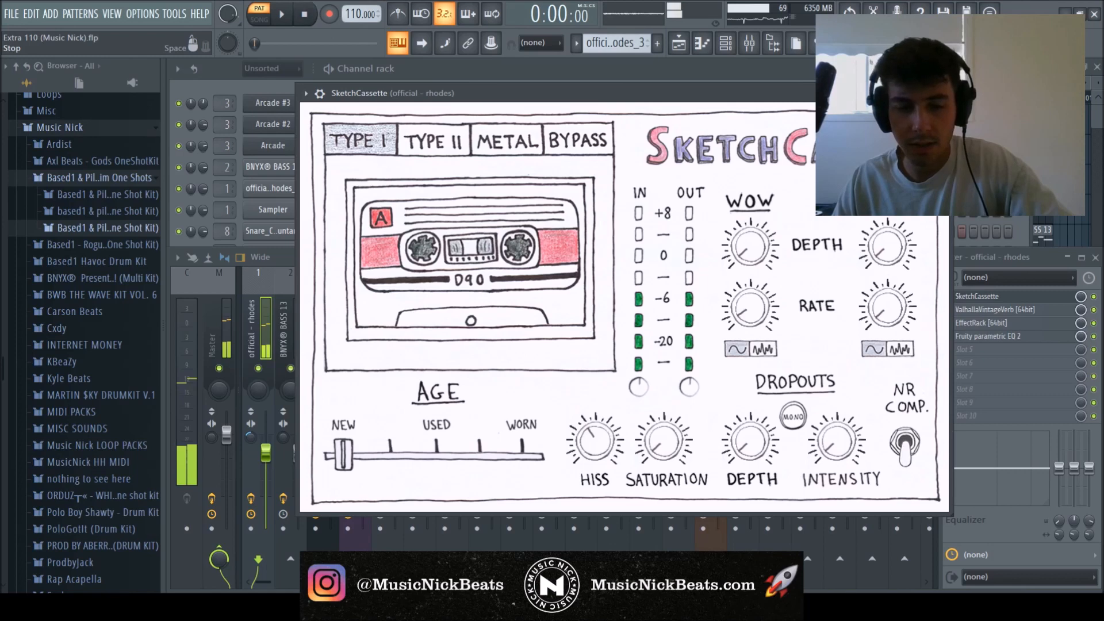
Check the SketchCassette settings on the BNYX BASS 13 mixer track and close the plugin
click(941, 93)
click(302, 337)
click(1000, 297)
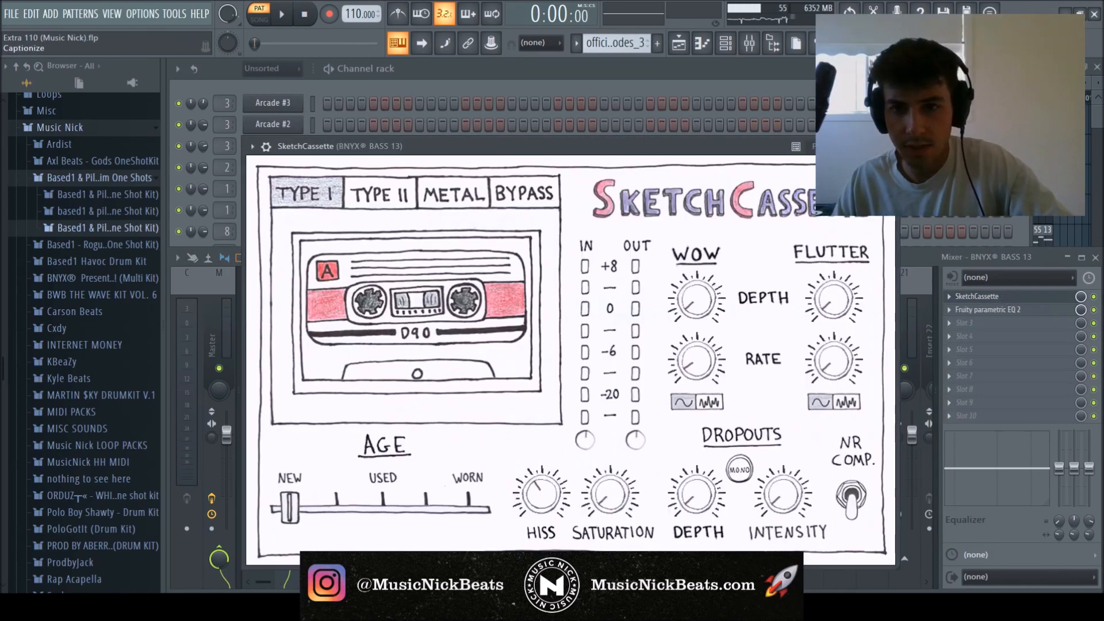
click(886, 146)
Return to the official - rhodes track and review its SketchCassette settings twice during playback, closing the plugin and stopping each time
click(281, 14)
click(259, 335)
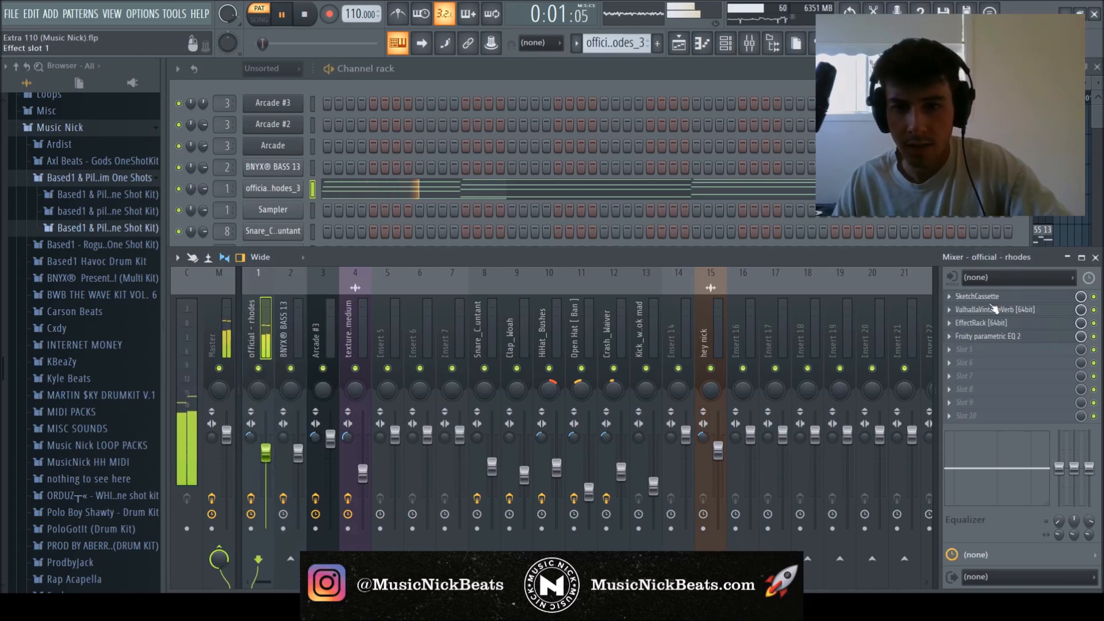
click(980, 297)
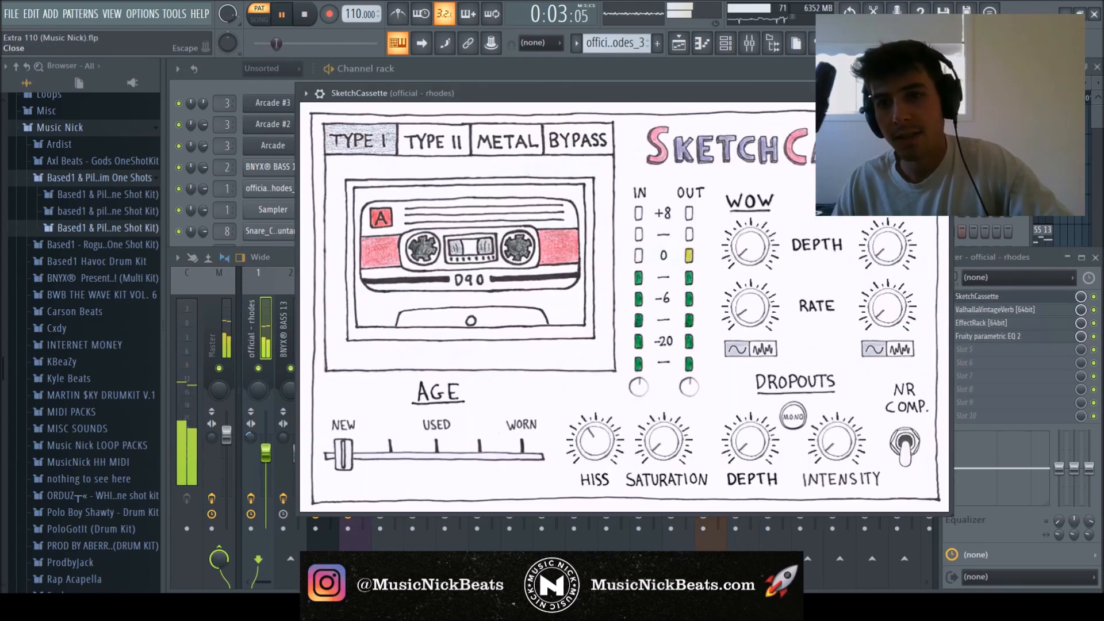
key(Escape)
click(303, 16)
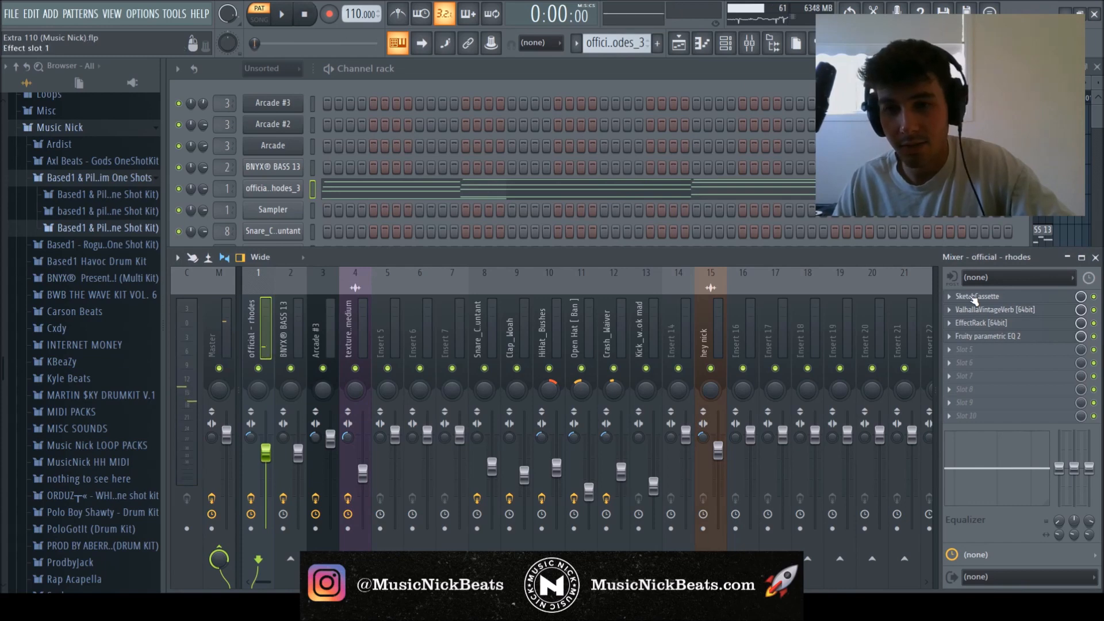
click(973, 296)
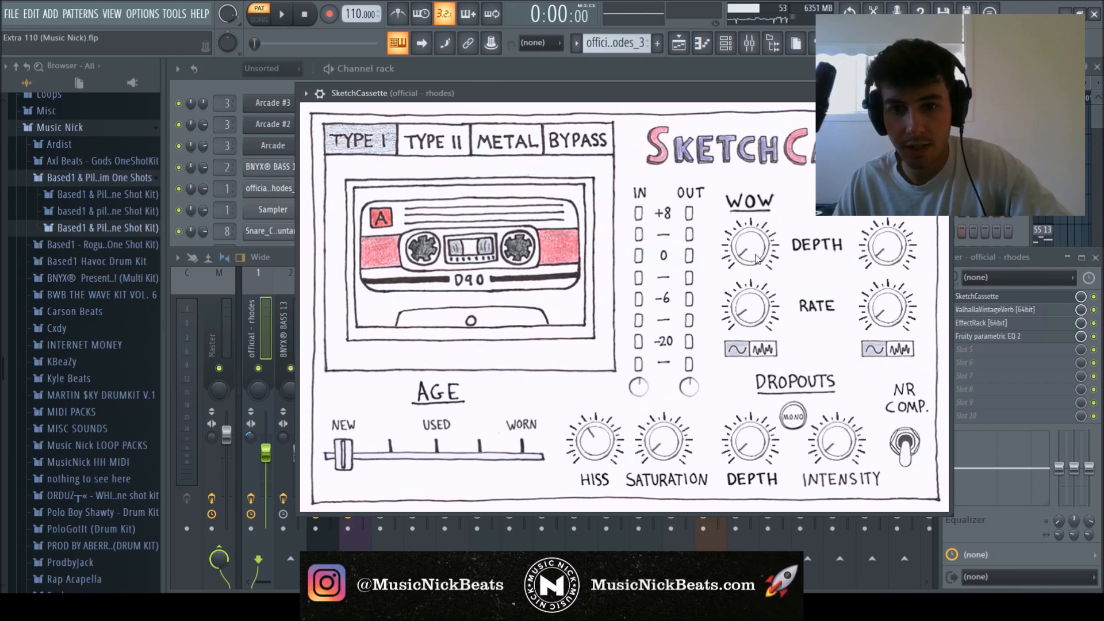
key(space)
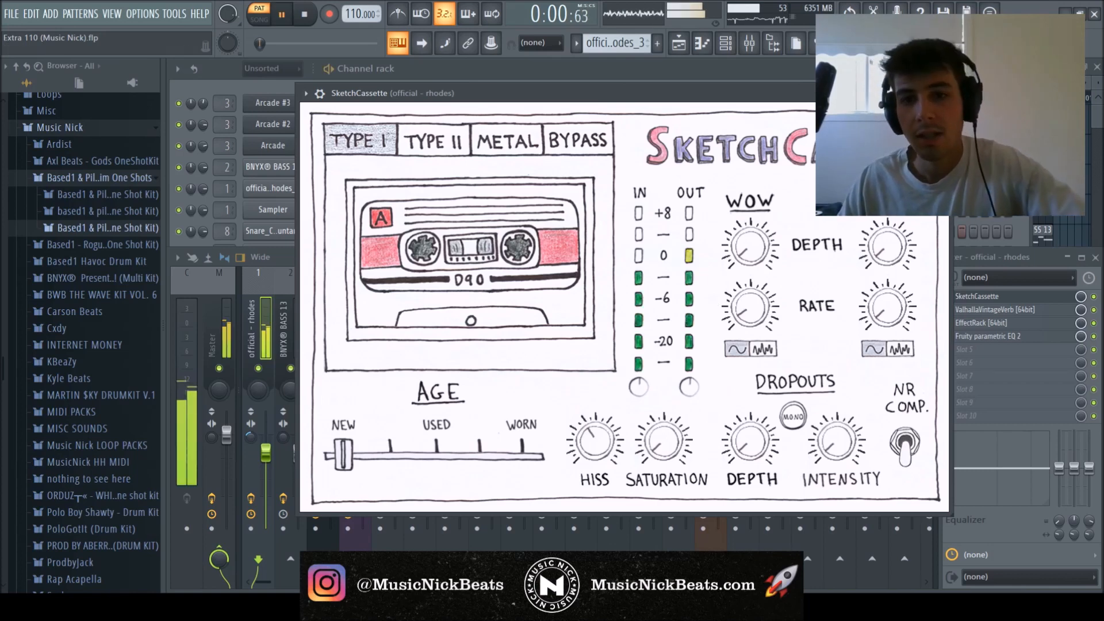
key(Escape)
key(space)
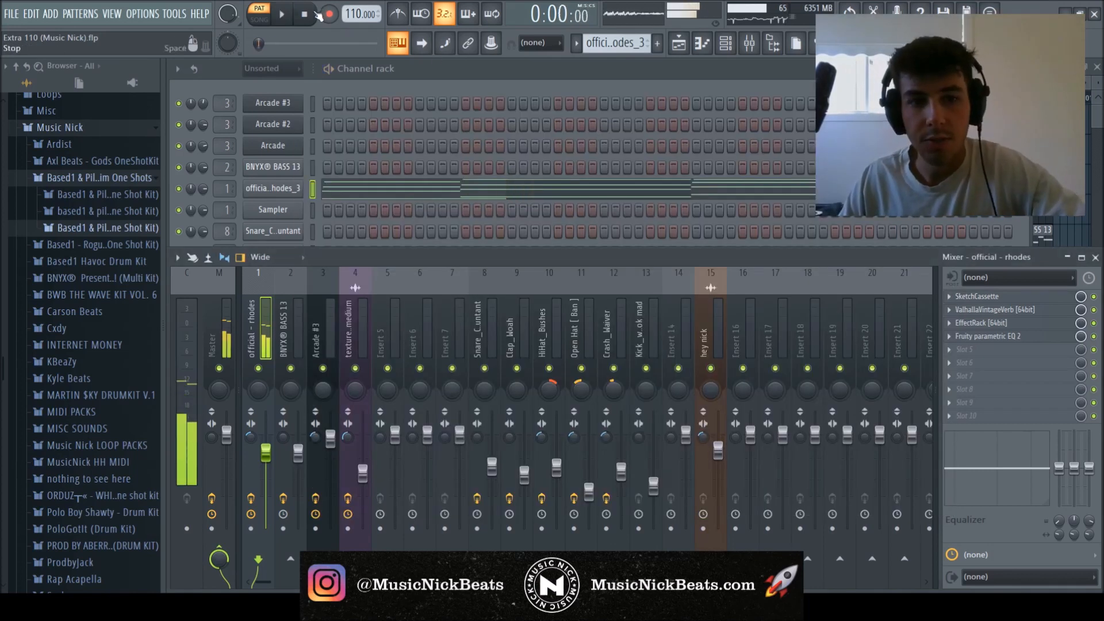
Inspect the ValhallaVintageVerb, EffectRack and Fruity parametric EQ 2 settings on the official - rhodes track, playing the pattern through the EffectRack
click(970, 310)
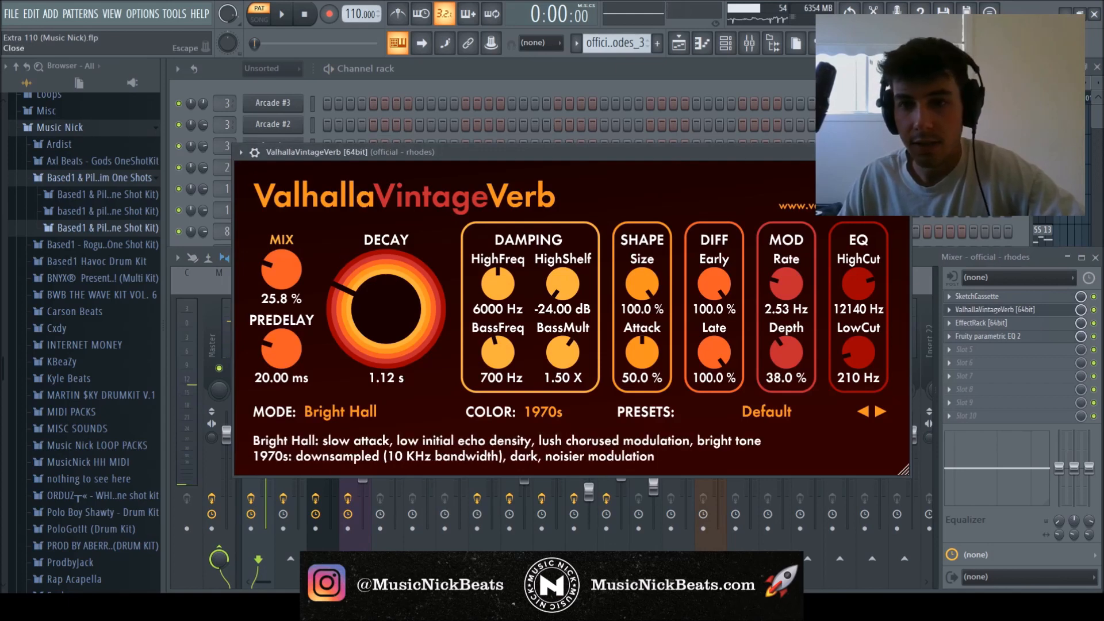
click(982, 324)
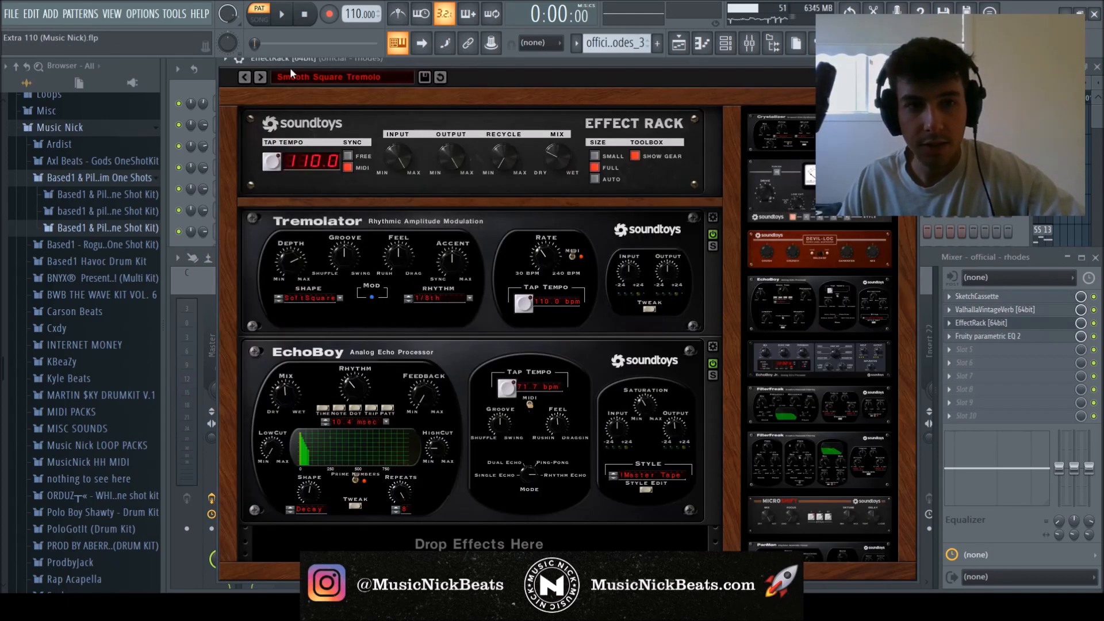
key(space)
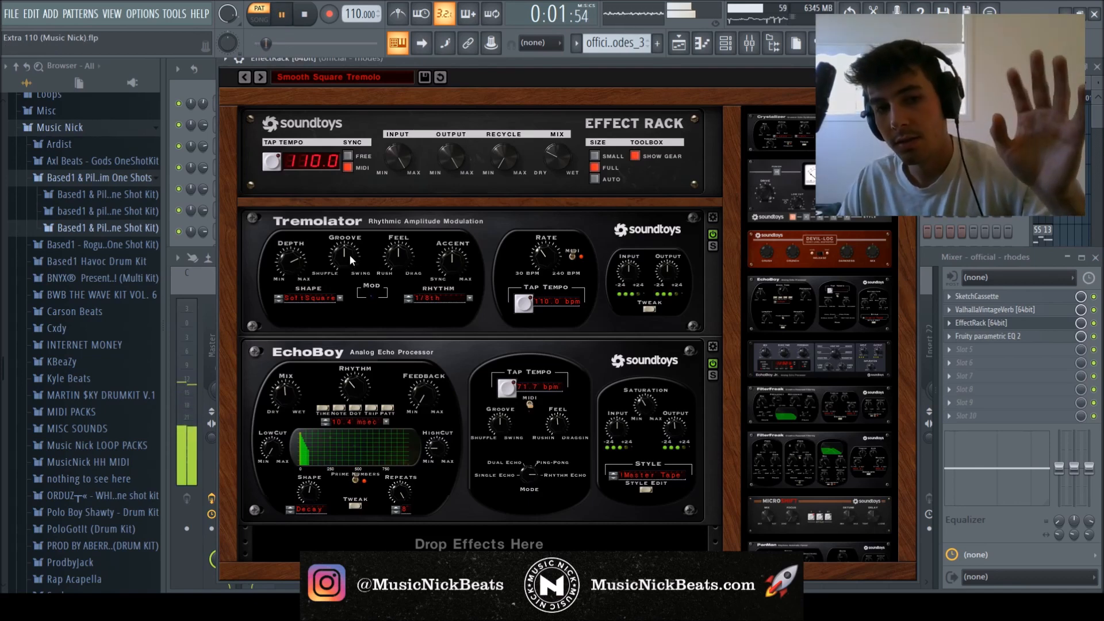
click(911, 59)
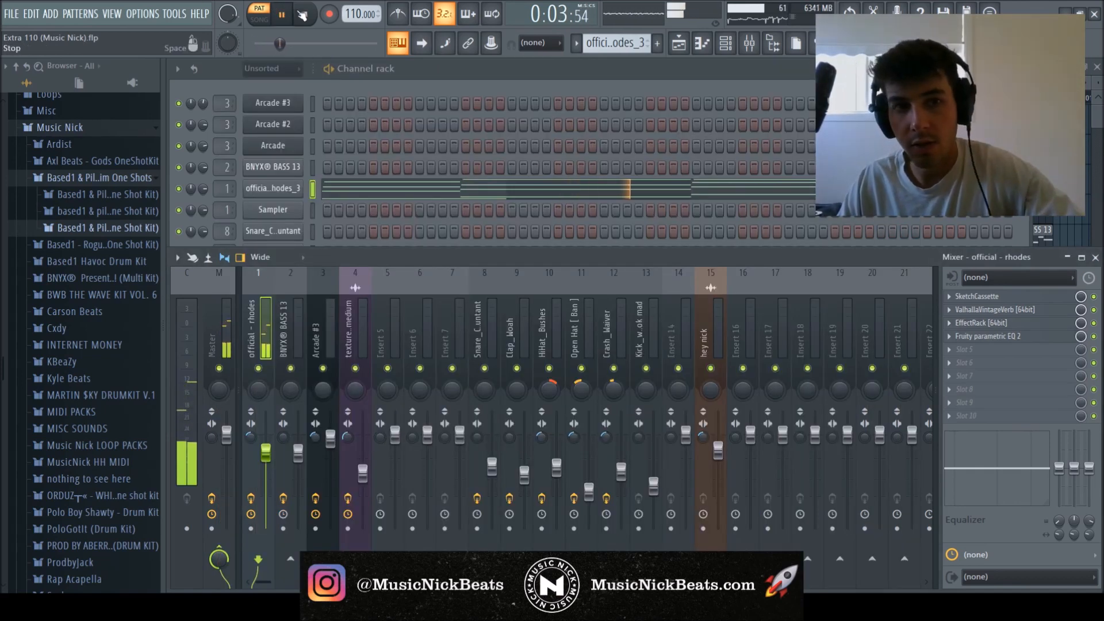
key(space)
click(1013, 337)
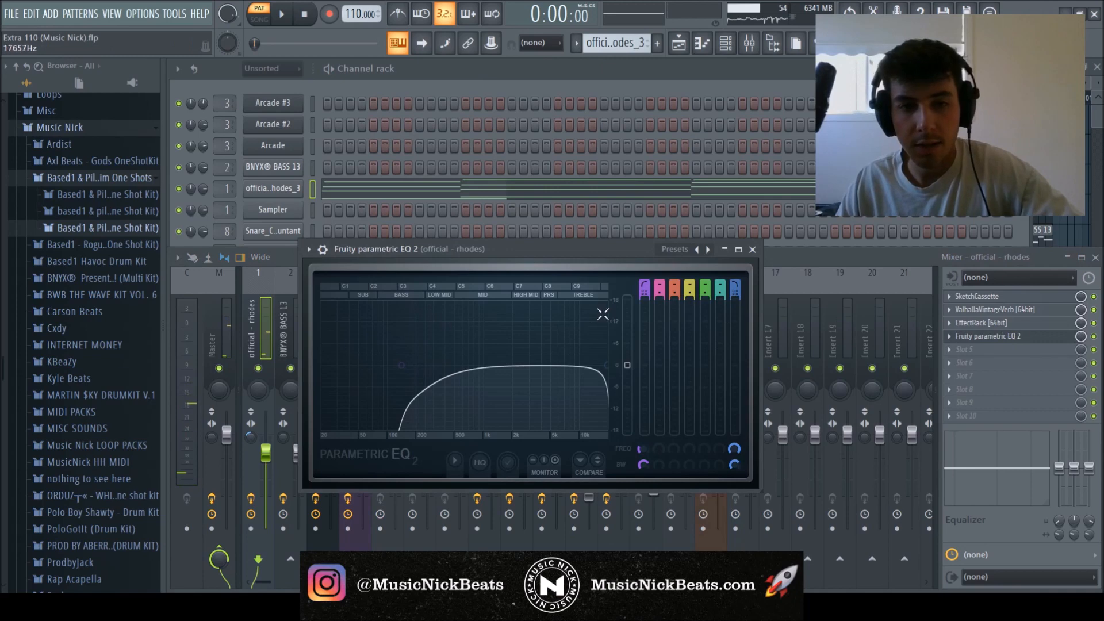
Play the pattern and disable SketchCassette, ValhallaVintageVerb, EffectRack and Fruity parametric EQ 2 on the official - rhodes track
key(space)
click(1094, 296)
click(1094, 310)
click(1094, 324)
click(1094, 337)
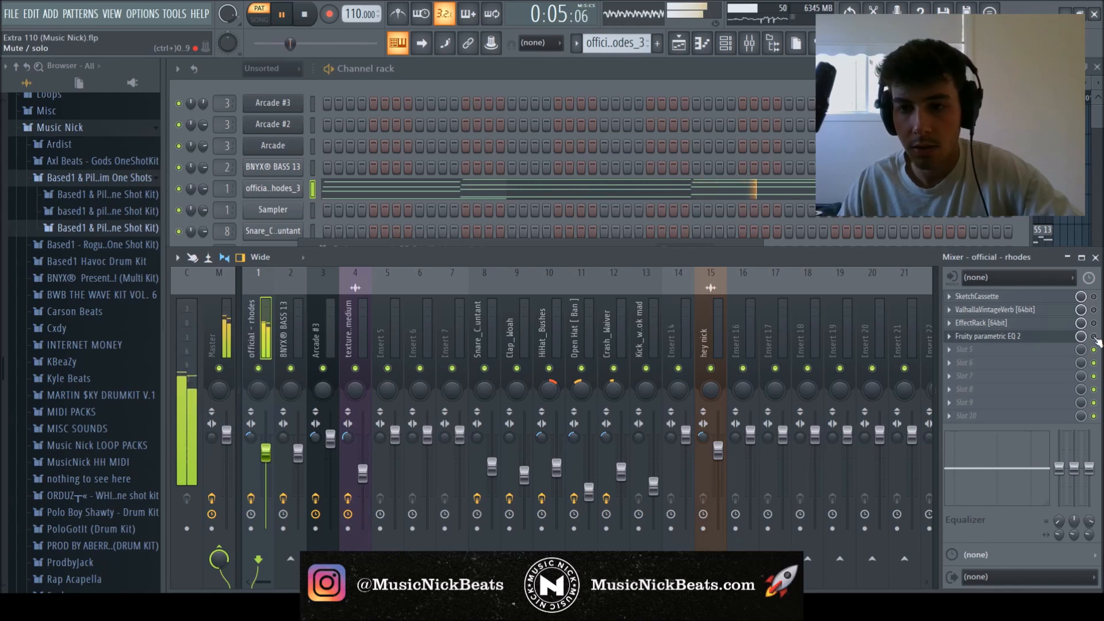
Re-enable EffectRack, ValhallaVintageVerb and SketchCassette on the official - rhodes track during playback, listen to the processed sound and stop
click(1094, 323)
click(1094, 310)
click(1094, 296)
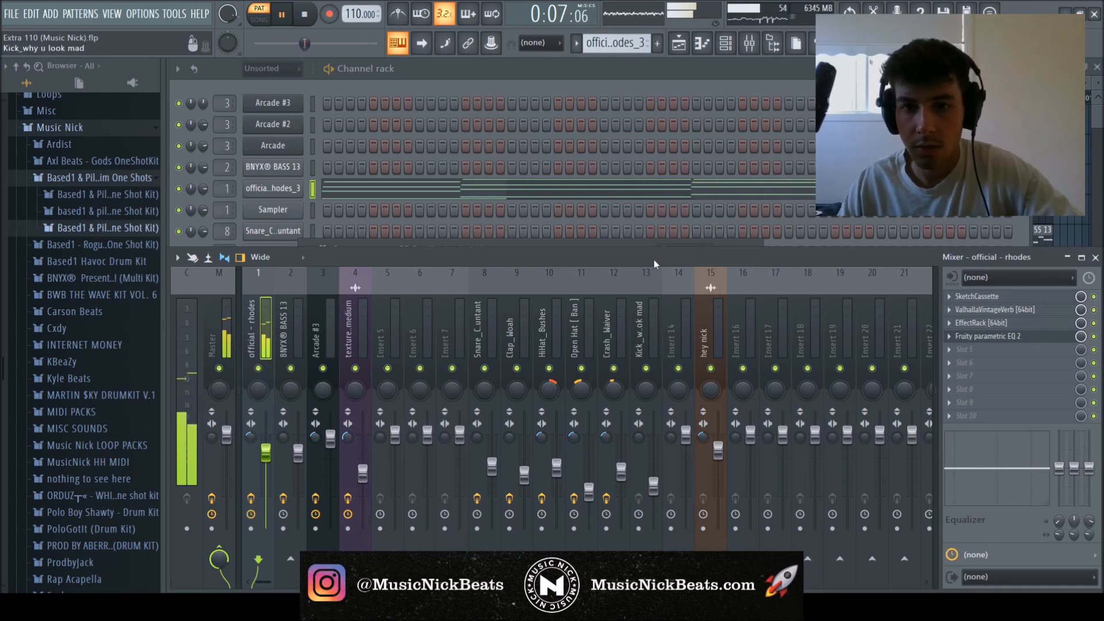
click(641, 244)
click(751, 249)
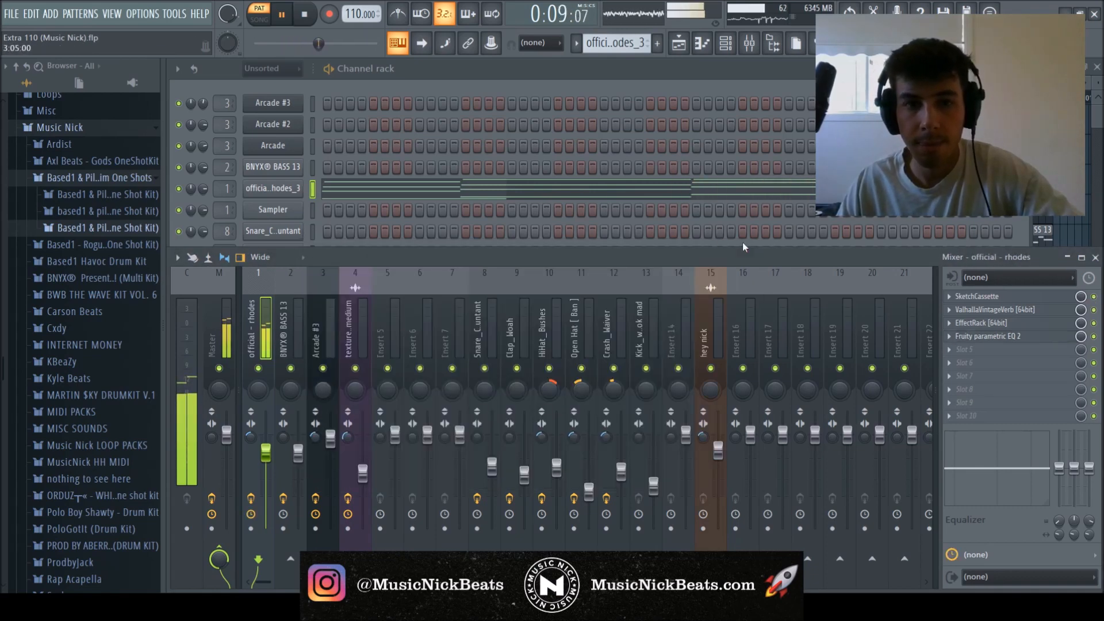
click(306, 14)
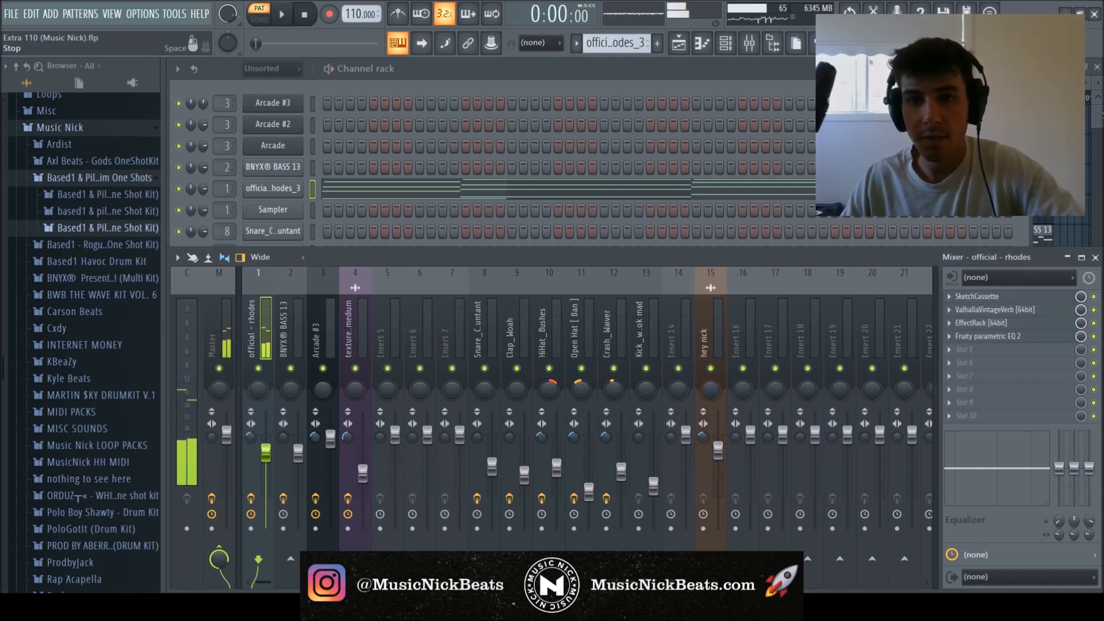
Return to the playlist, select the BNYX BASS 13 pattern and switch playback to song mode
key(F5)
scroll(630, 45, down, 1)
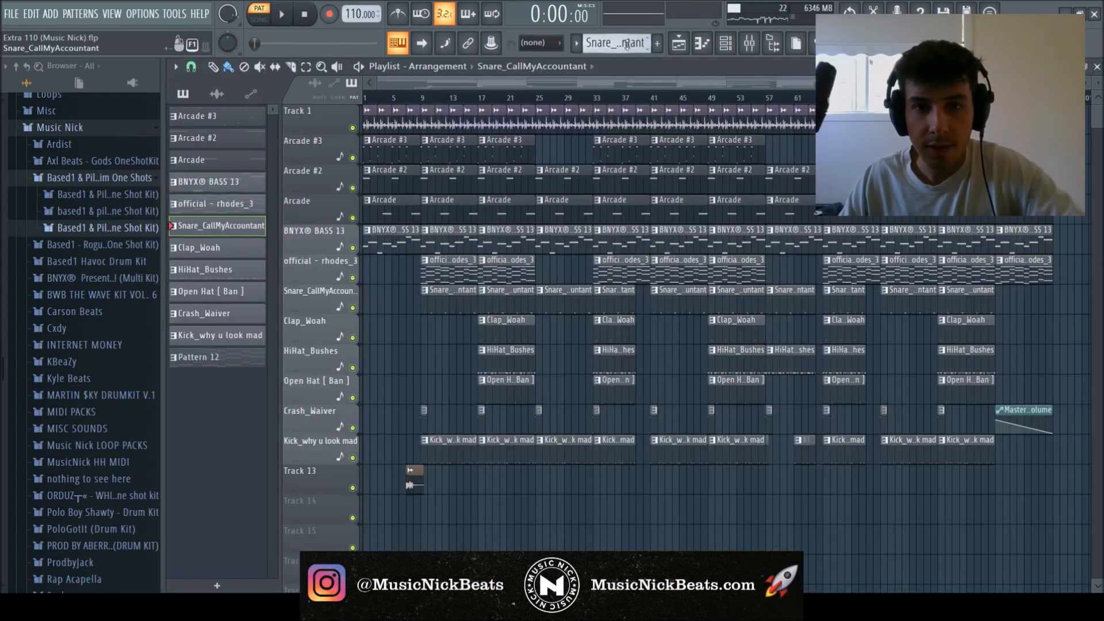
scroll(627, 44, up, 5)
scroll(627, 45, down, 1)
scroll(627, 45, down, 2)
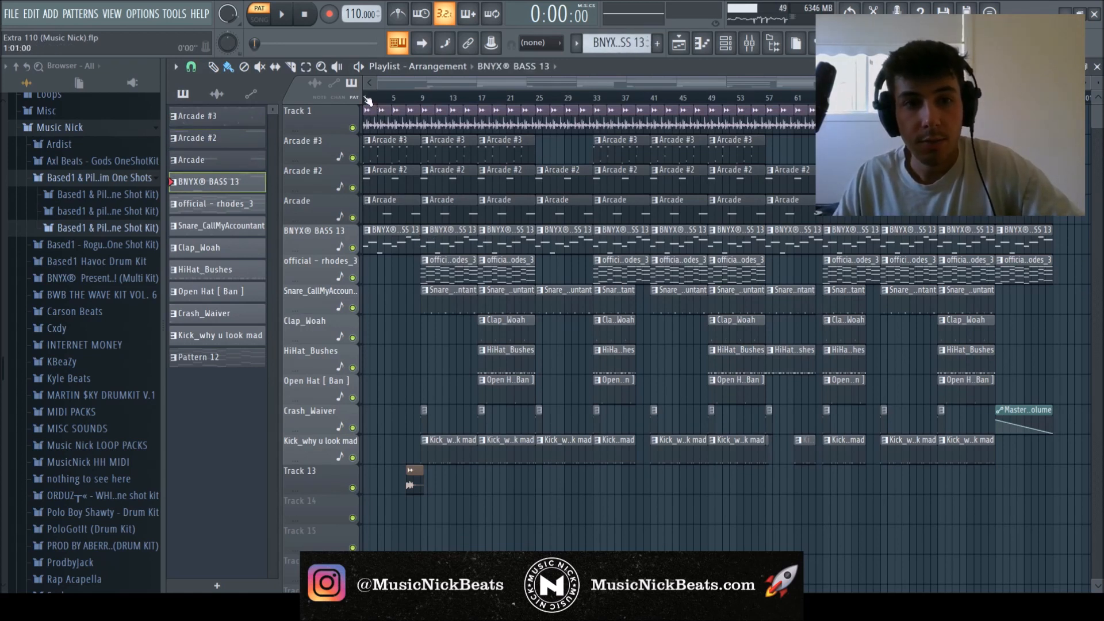
key(l)
Find and preview the BNYX BASS 13 sample in the BNYX multi kit's ONE SHOTS bass folder, and collapse the kit's folders
click(84, 178)
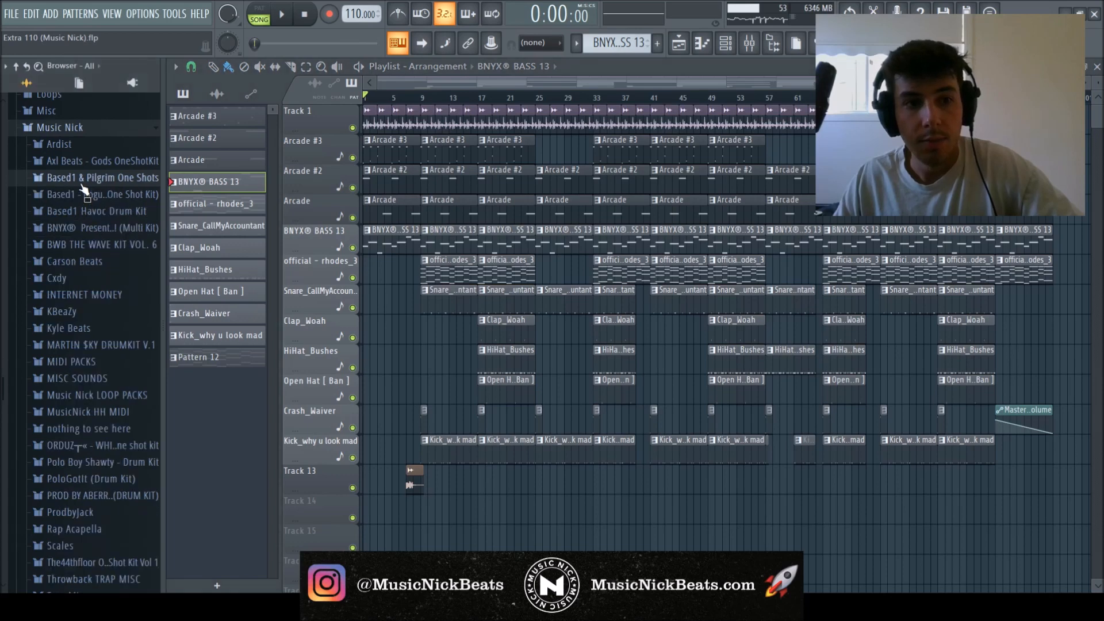
click(86, 228)
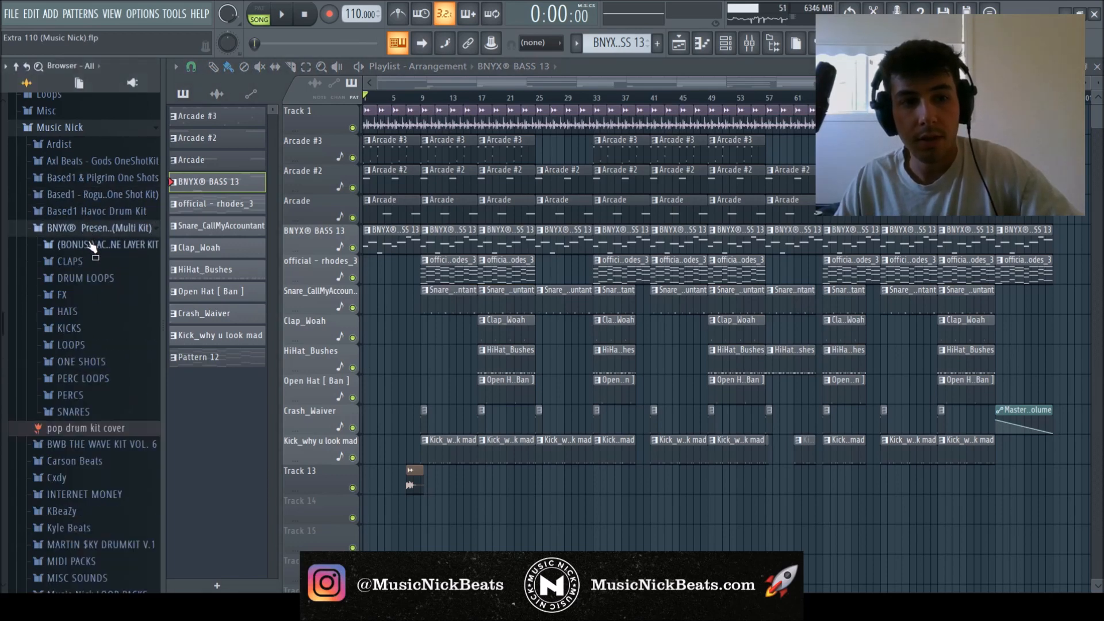
click(77, 360)
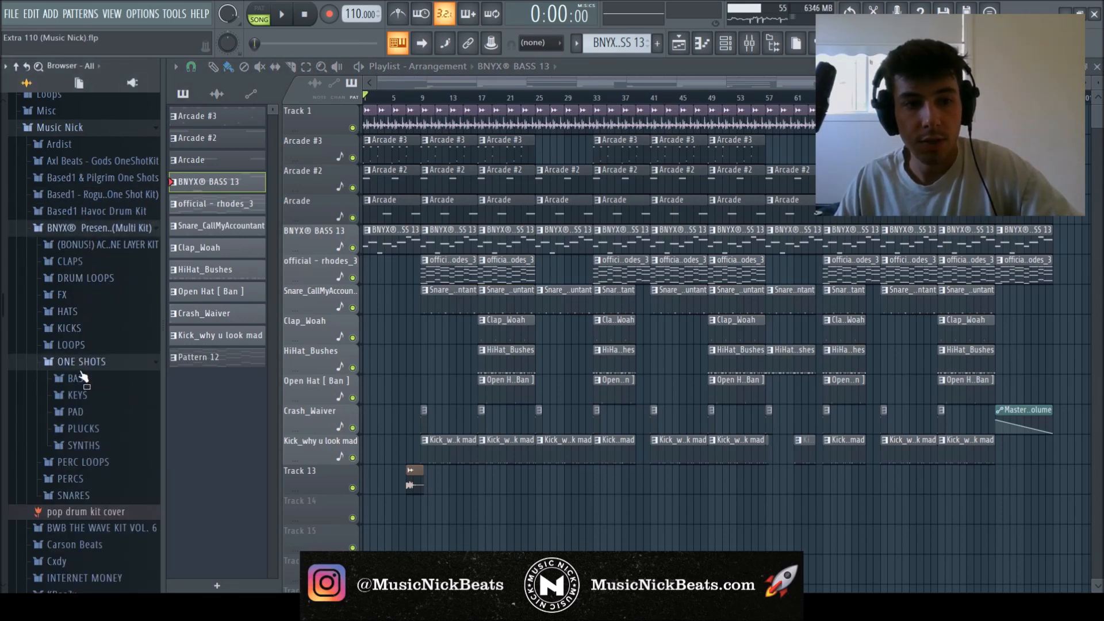
click(78, 378)
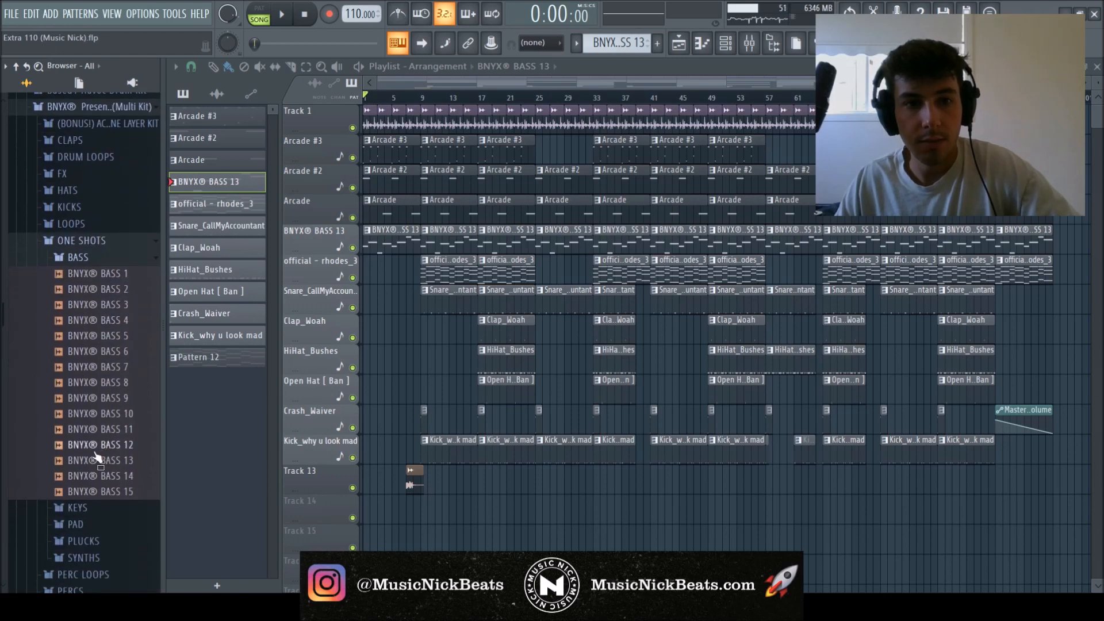
click(103, 461)
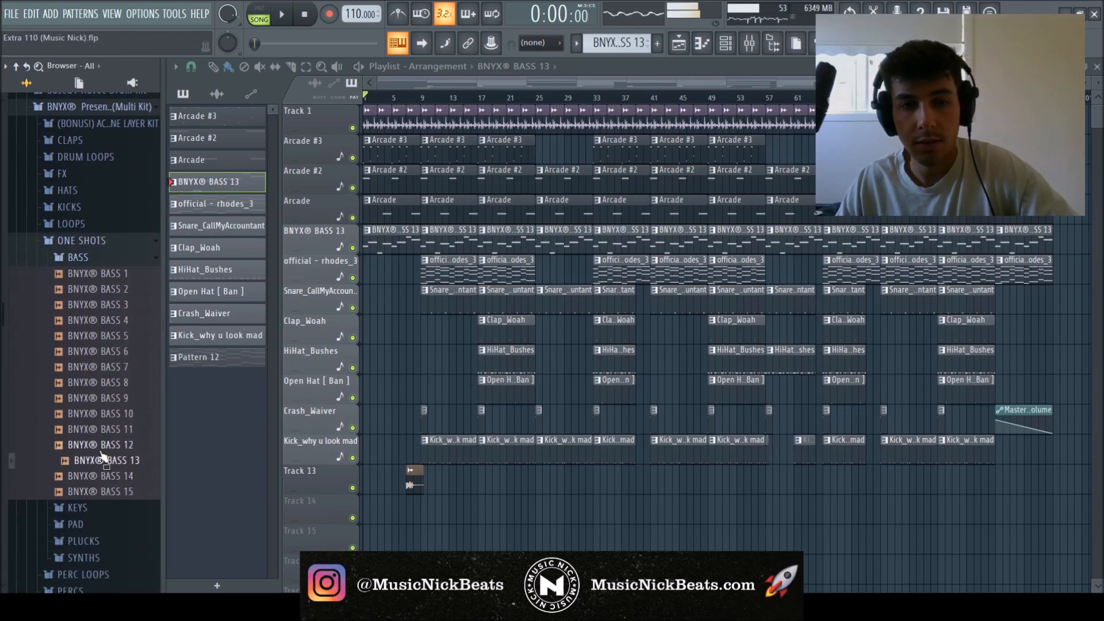
click(105, 241)
click(98, 105)
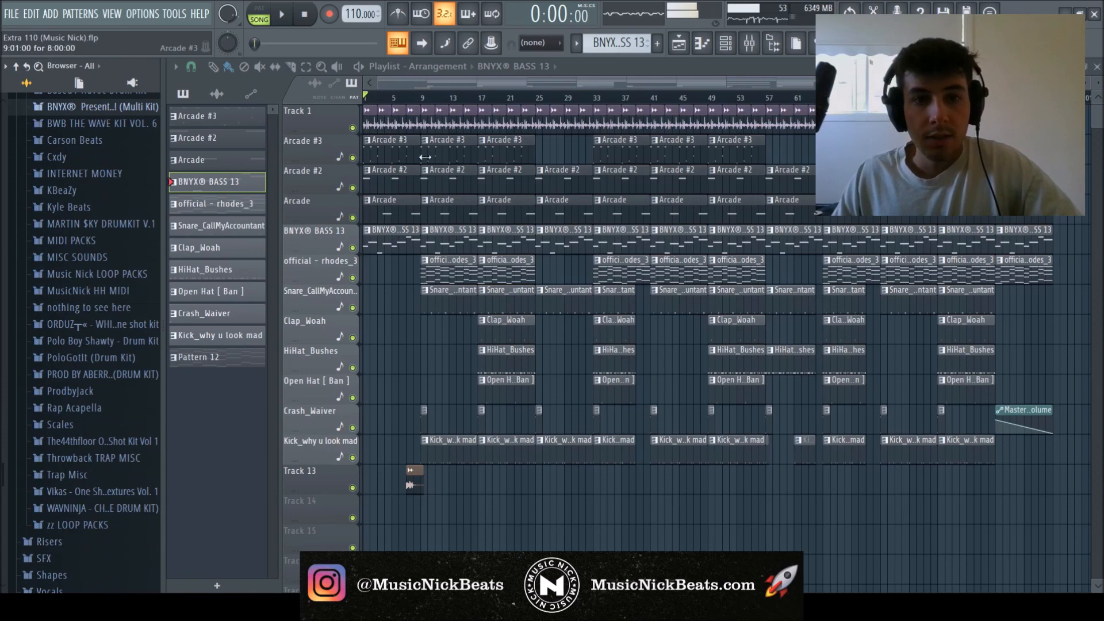
Review the BNYX BASS 13 notes in the piano roll, playing them in pattern mode from several positions, and close it
double_click(388, 244)
scroll(387, 262, left, 3)
key(space)
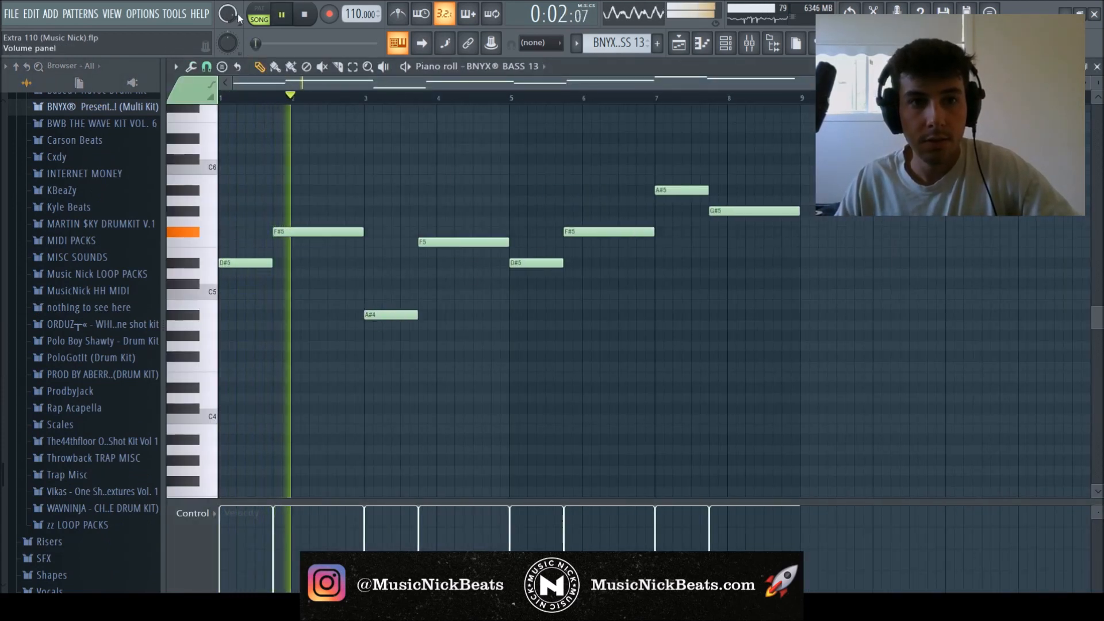
key(l)
click(372, 98)
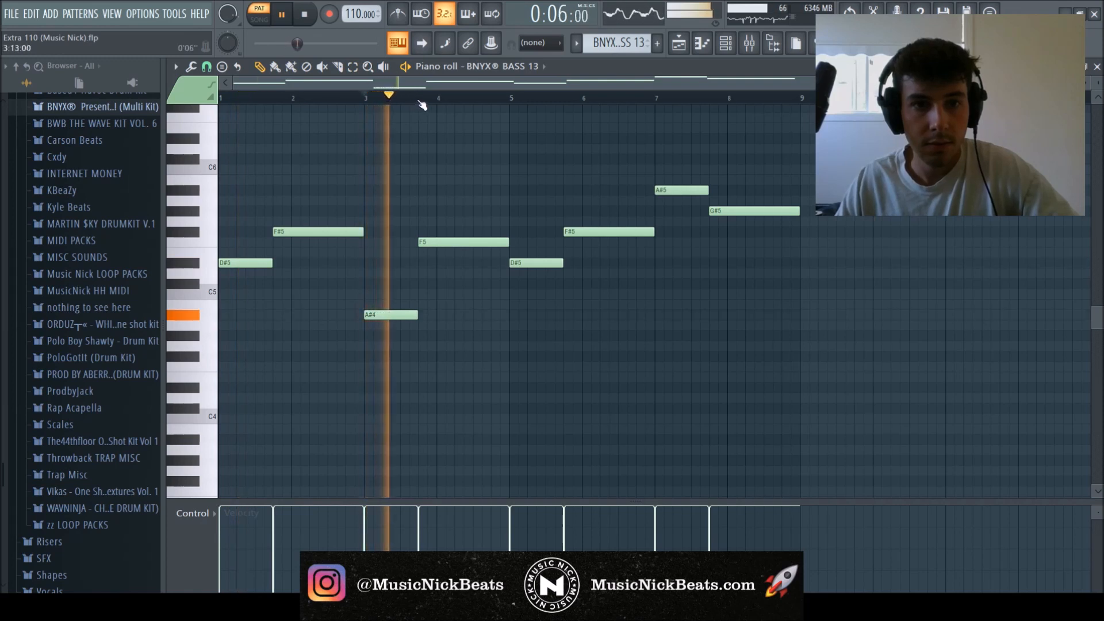
key(space)
click(657, 96)
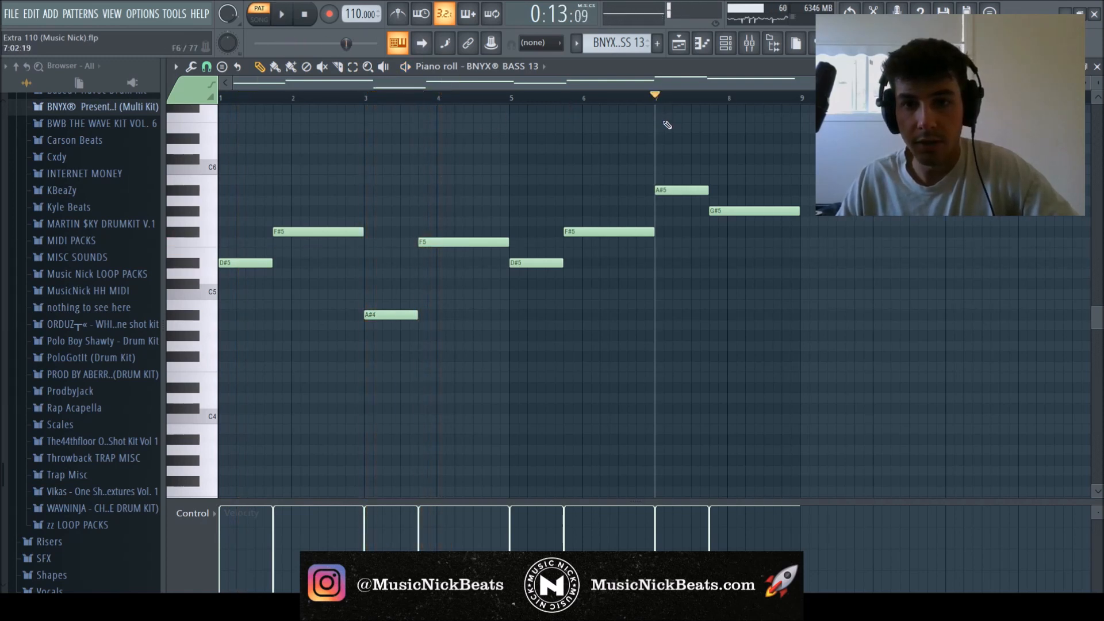
key(space)
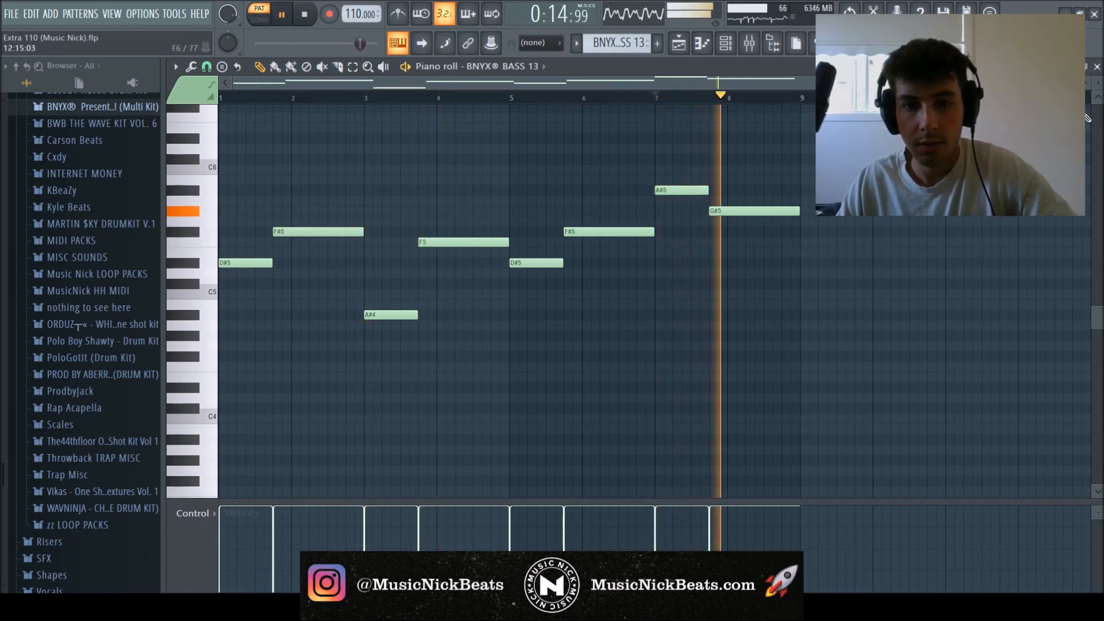
key(space)
click(1097, 67)
Inspect the SketchCassette and Fruity parametric EQ 2 settings on the BNYX BASS 13 mixer track, closing each plugin
key(F6)
key(F6)
key(F9)
click(297, 339)
click(981, 296)
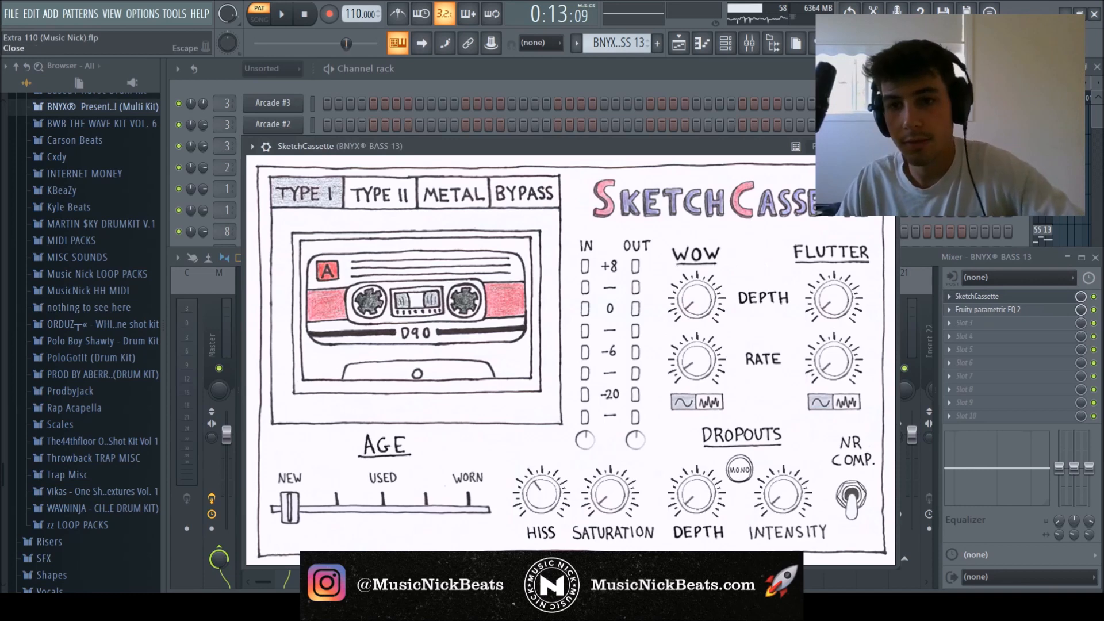
click(886, 146)
click(980, 309)
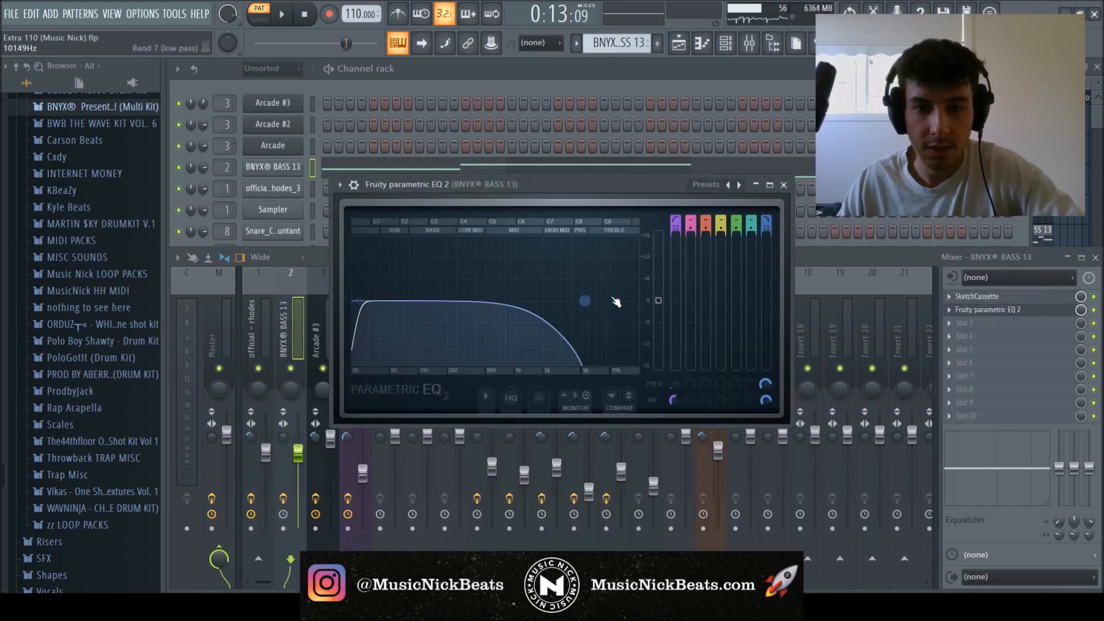
click(783, 184)
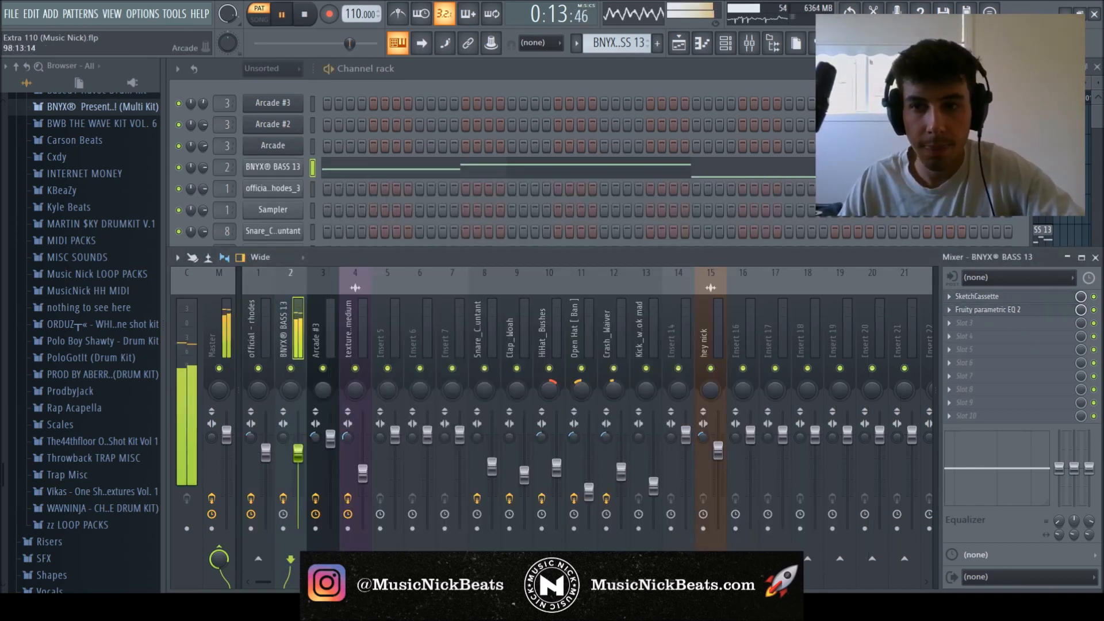
Return to the playlist in song mode and leave only the Arcade, Arcade #2 and Arcade #3 tracks unmuted
key(F5)
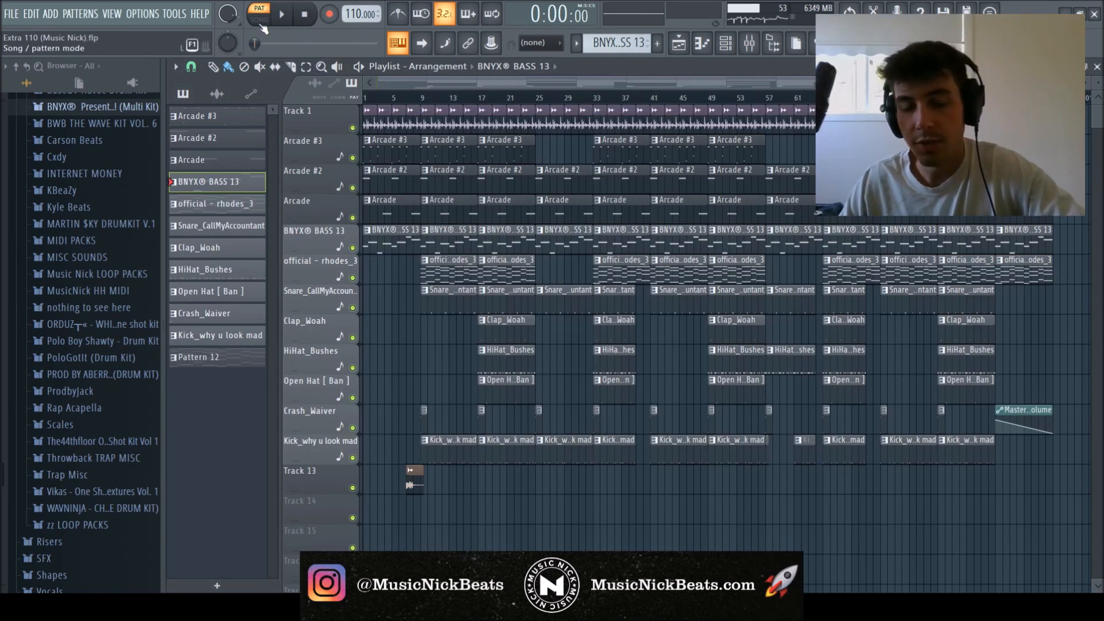
right_click(353, 217)
click(352, 187)
click(353, 158)
Check the preset loaded in each of the Arcade, Arcade #2 and Arcade #3 instruments, and close the plugins and channel rack
key(F6)
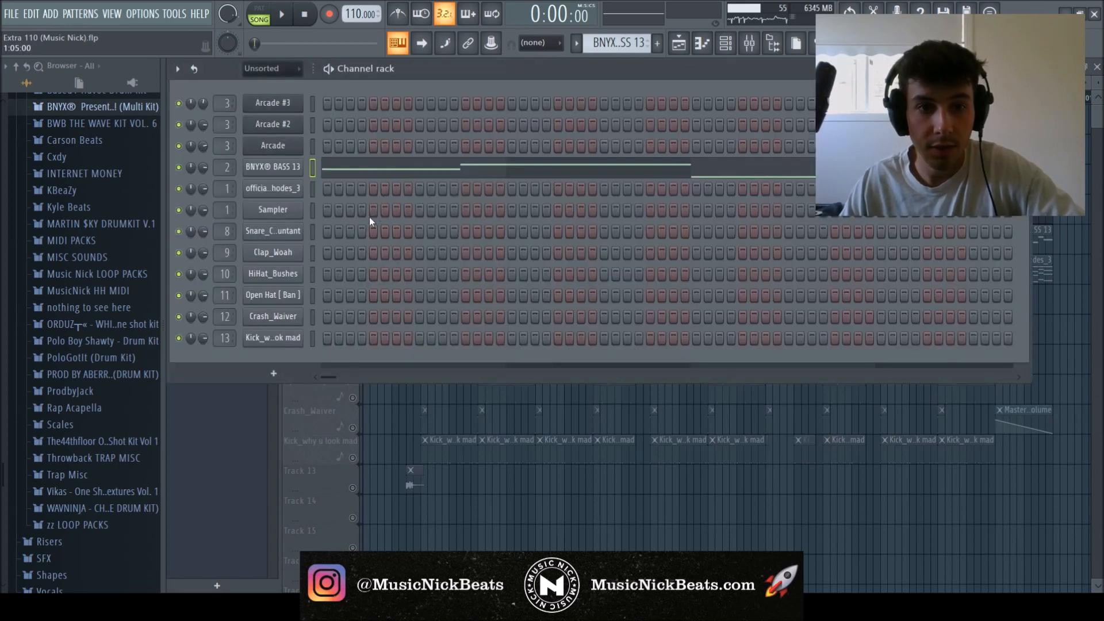
click(288, 145)
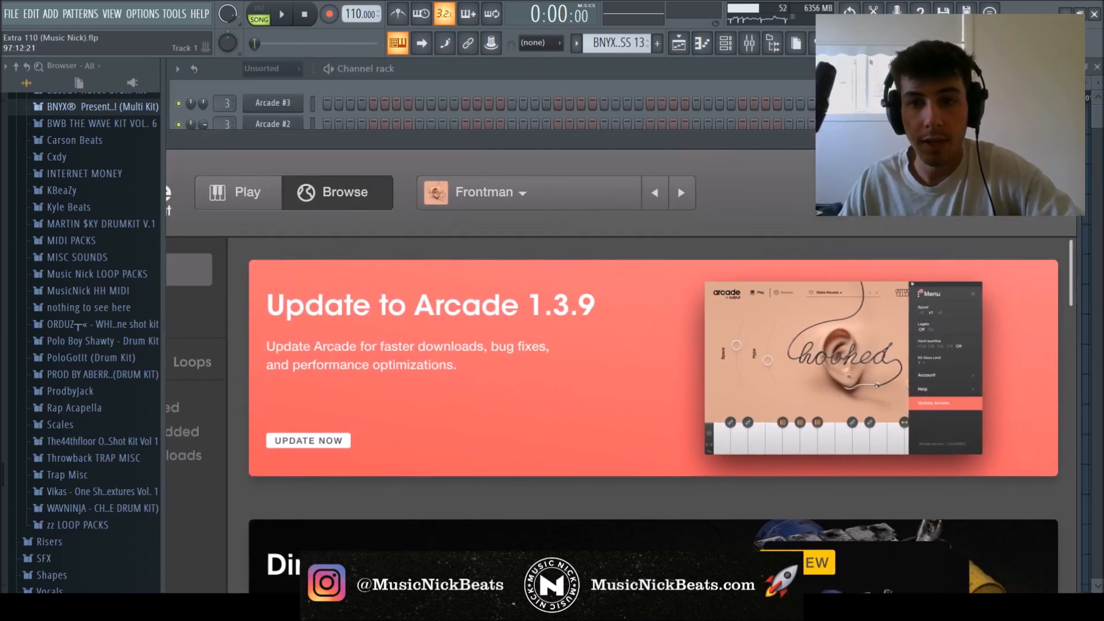
key(Escape)
click(282, 125)
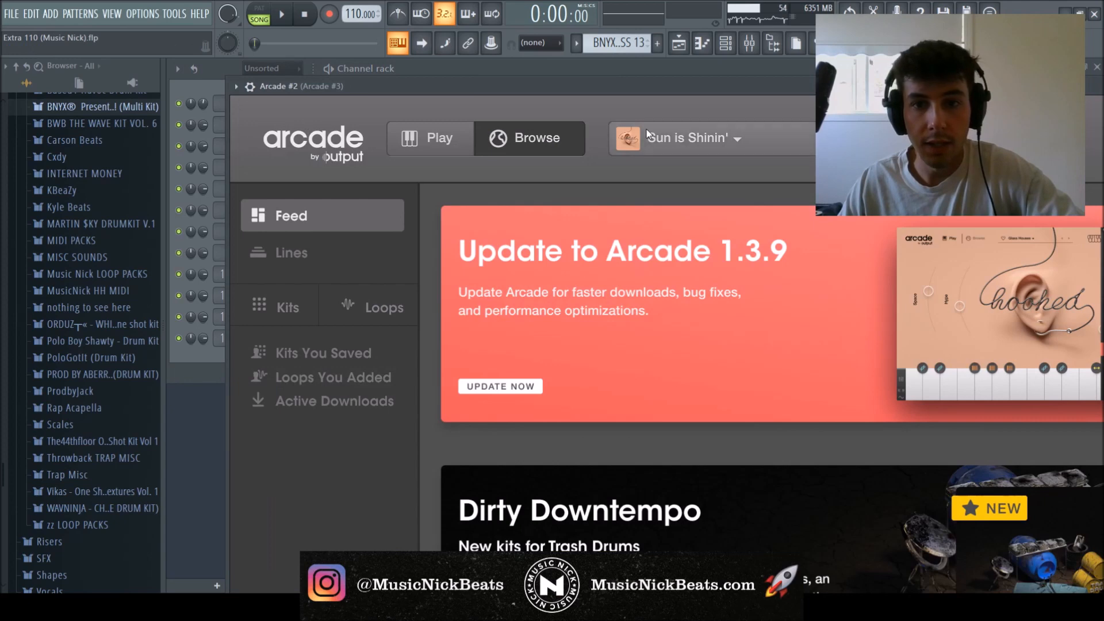
drag(737, 86, 554, 183)
key(Escape)
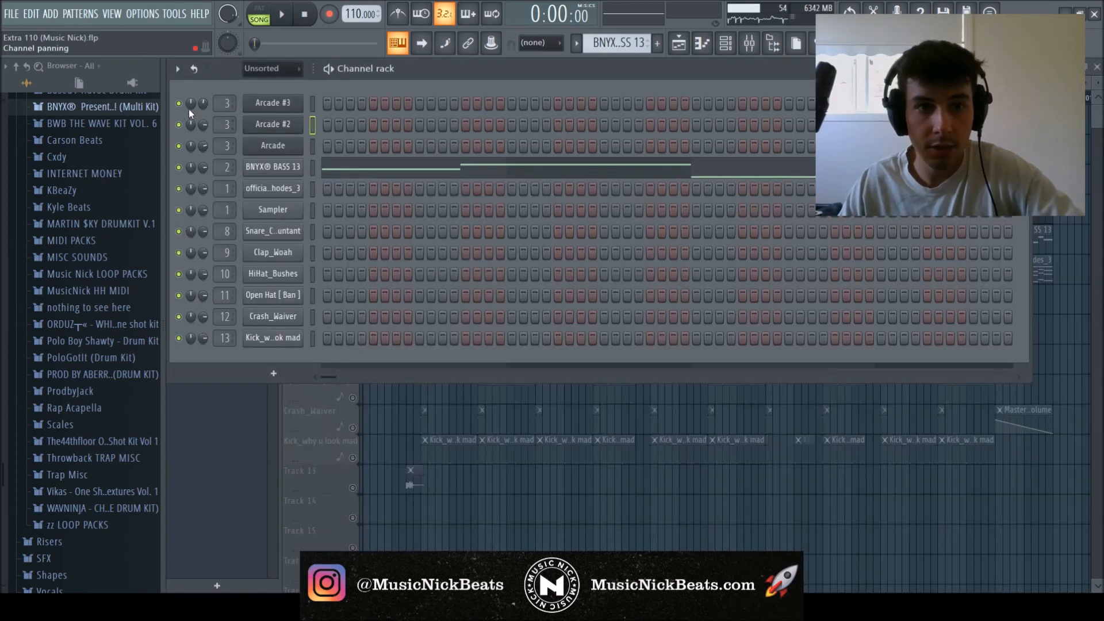
click(274, 103)
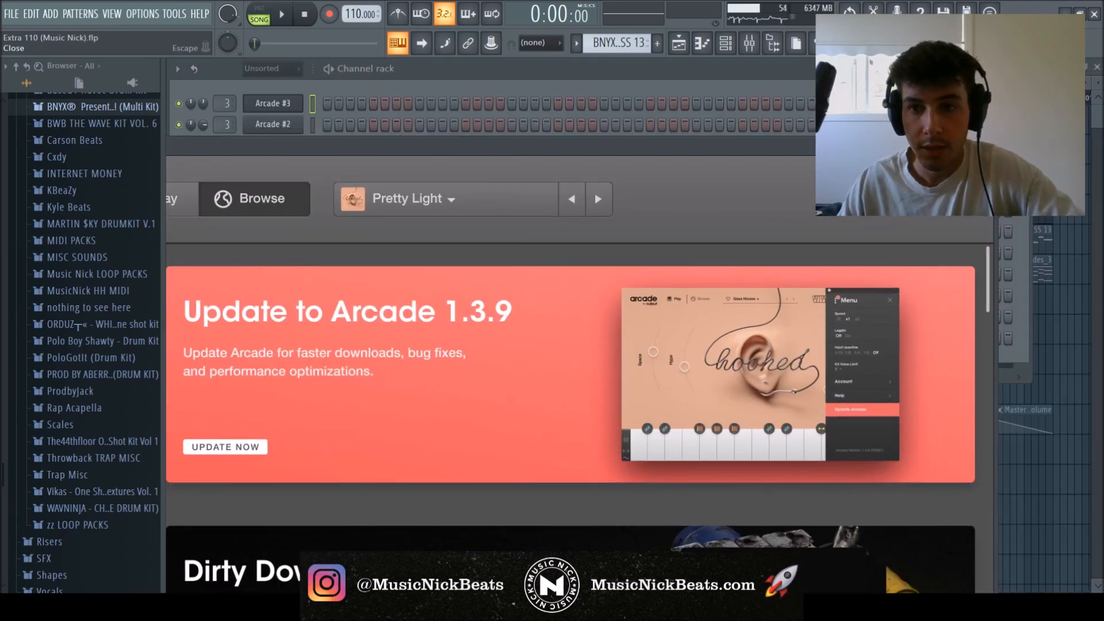
click(989, 147)
click(1024, 68)
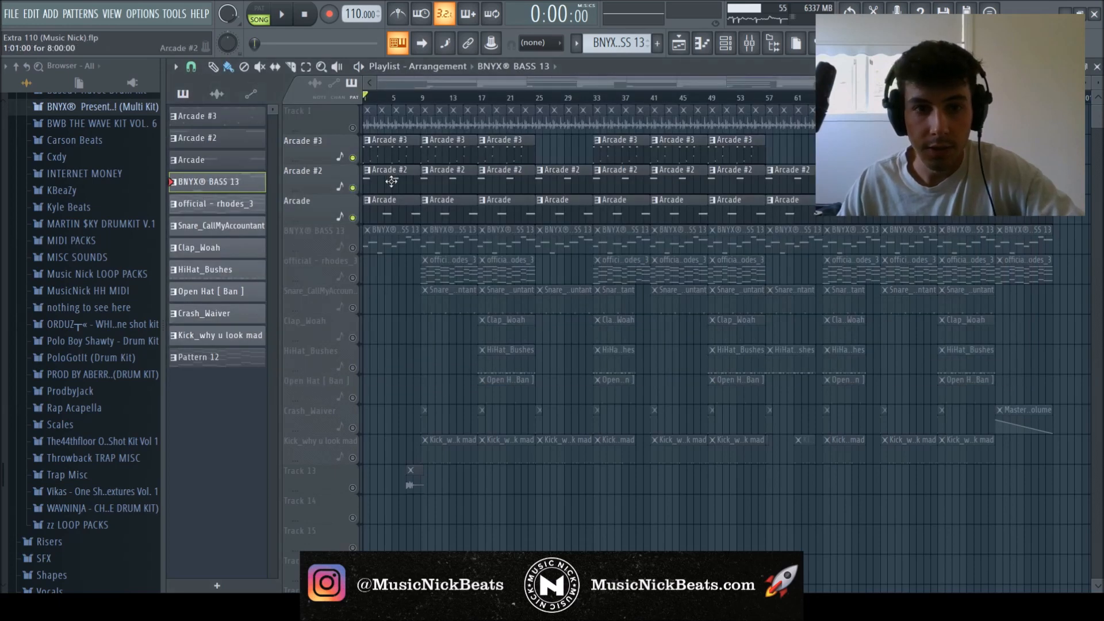
Solo and play the Arcade playlist track twice, checking the Arcade #3 mixer track between the two playbacks
right_click(352, 218)
key(space)
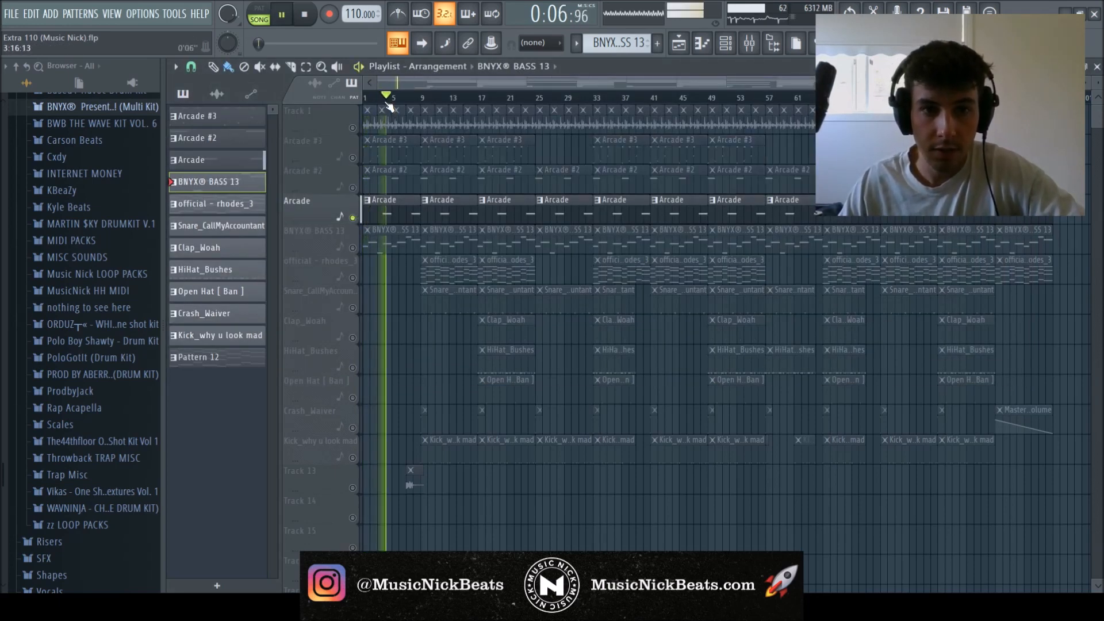
key(space)
key(F6)
key(F9)
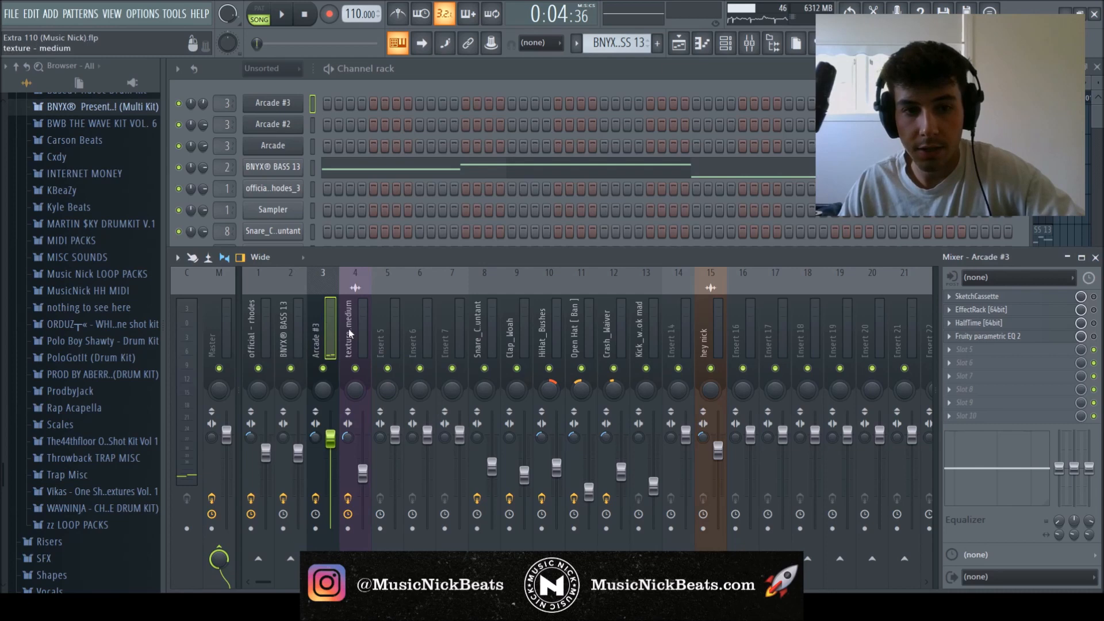
key(F5)
key(space)
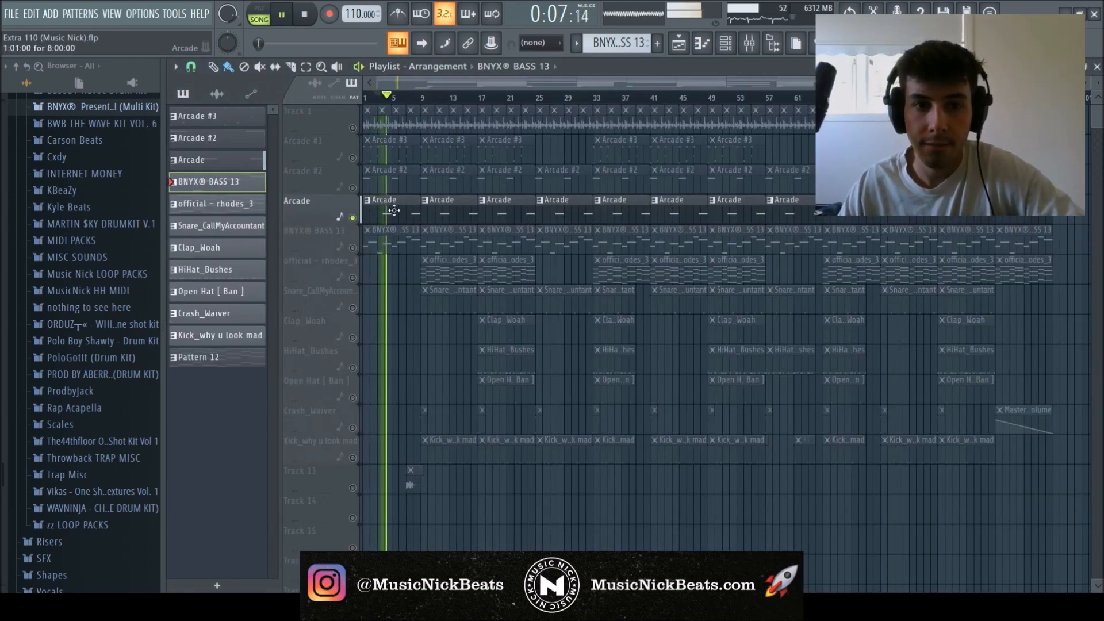
click(305, 15)
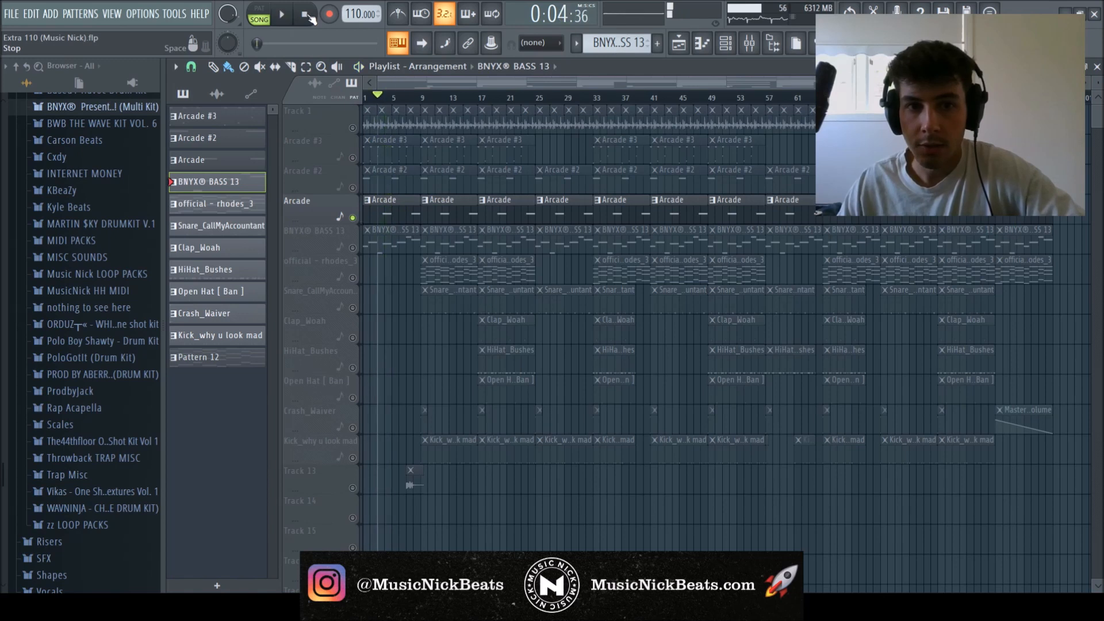
Solo and play the Arcade #2 playlist track, followed by the Arcade #3 track
right_click(352, 187)
key(space)
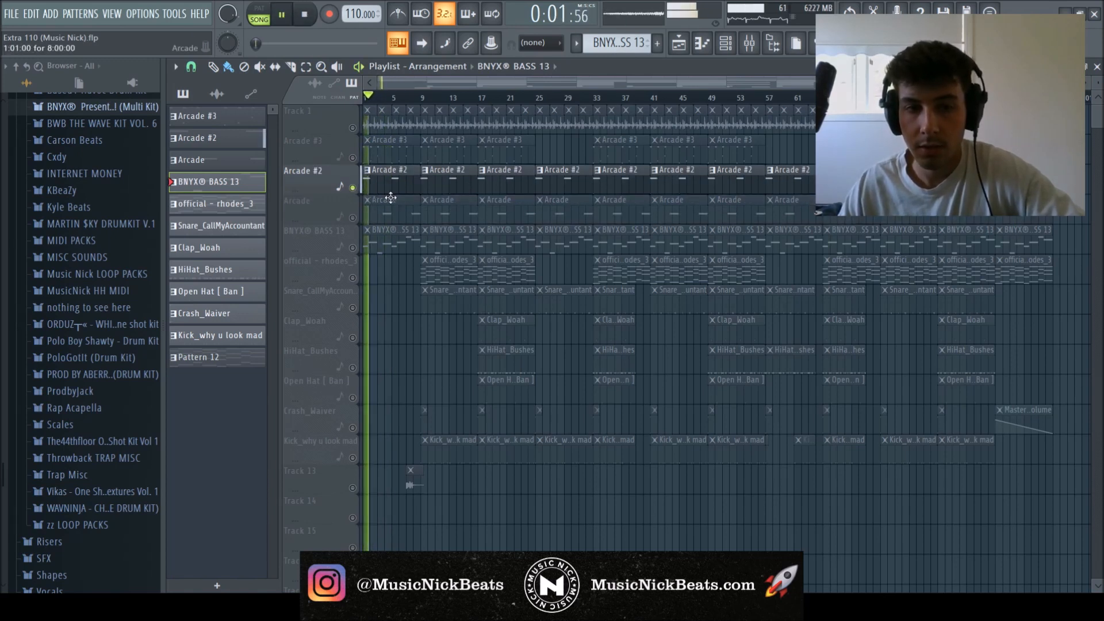
right_click(353, 158)
key(space)
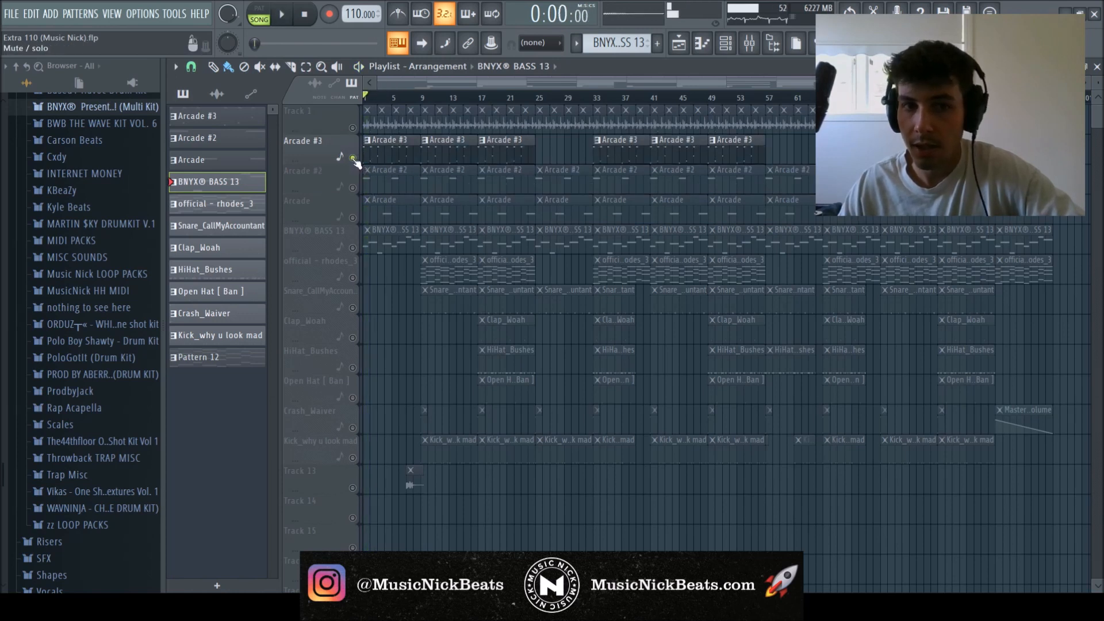
key(space)
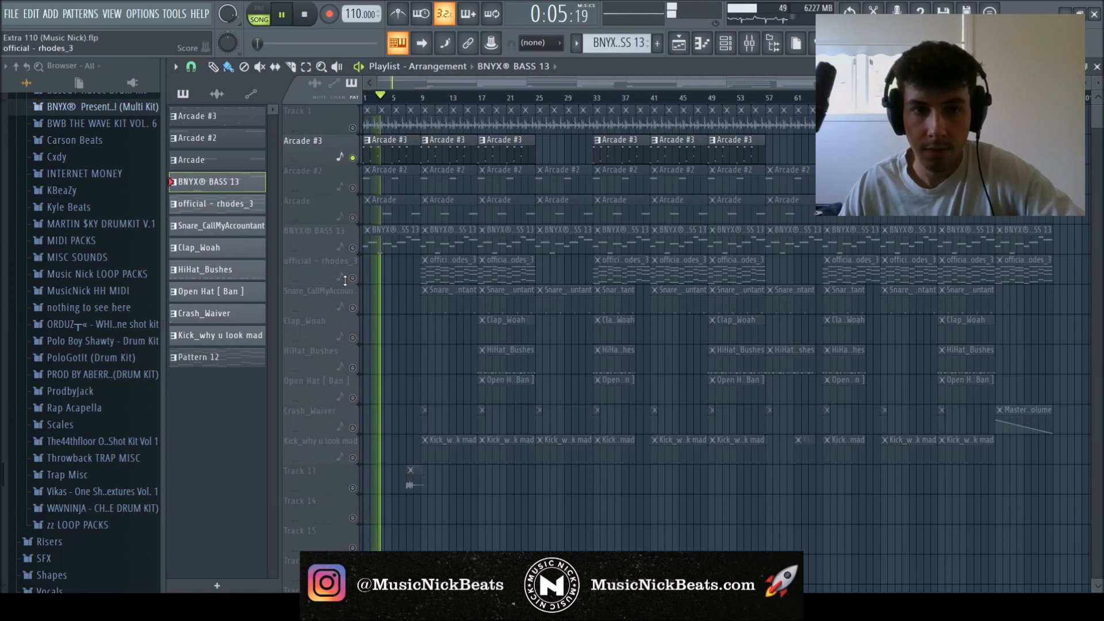
Unmute the Arcade #2 and Arcade playlist tracks alongside Arcade #3 and play all three layers together
click(352, 188)
key(space)
click(352, 218)
key(space)
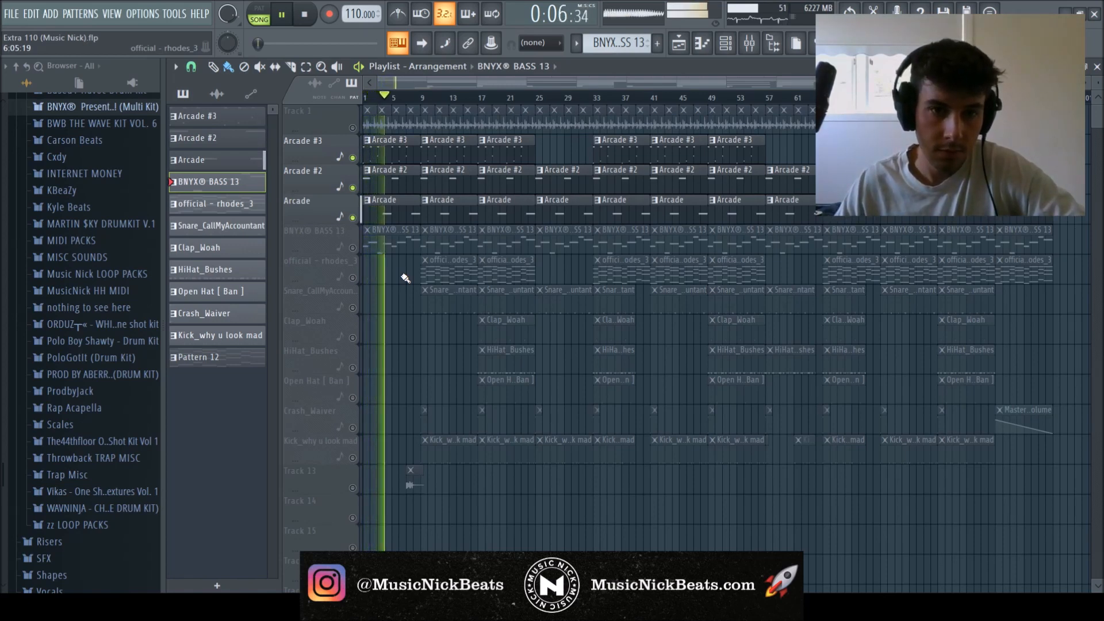
Stop playback and inspect the EffectRack settings on the Arcade #3 mixer track
key(F6)
key(F9)
key(space)
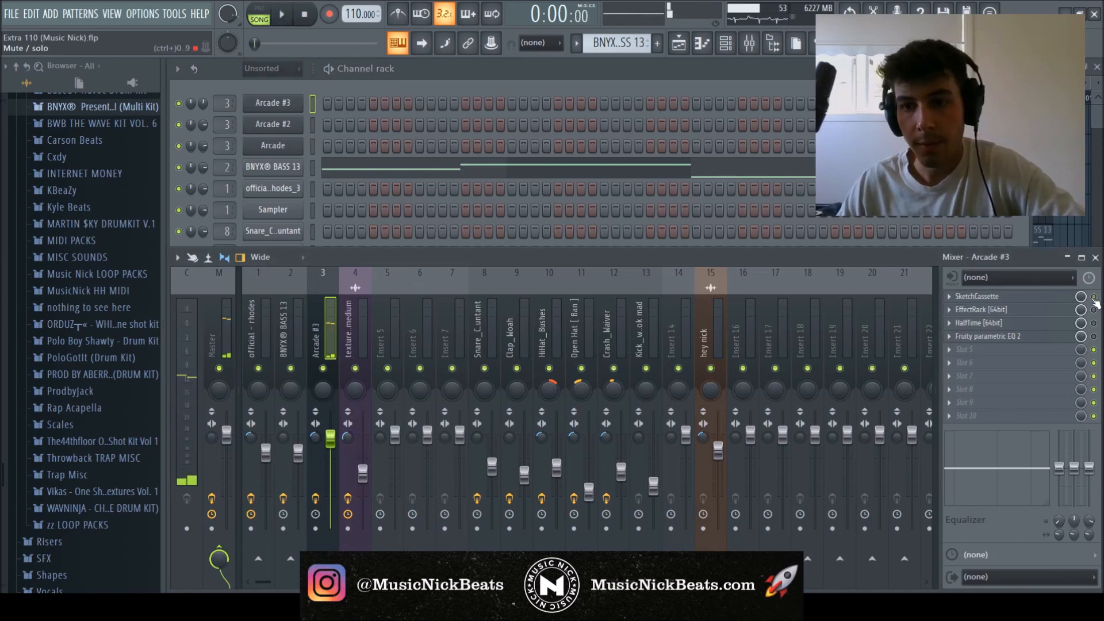
click(1056, 312)
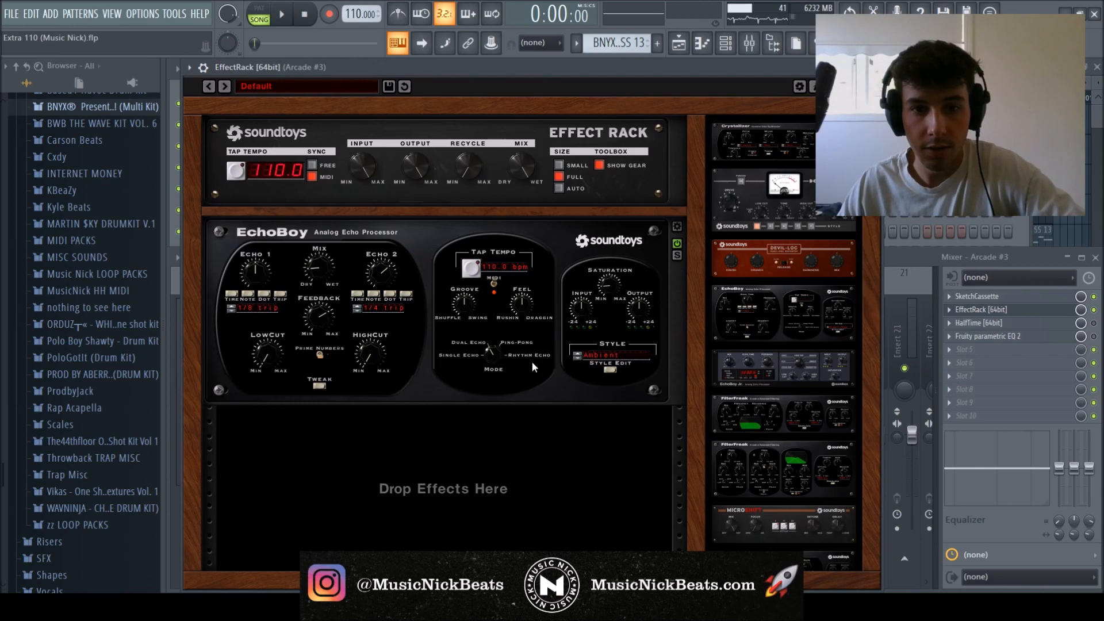
Close the Arcade #3 EffectRack and inspect that mixer track's HalfTime and Fruity parametric EQ 2 settings
click(677, 227)
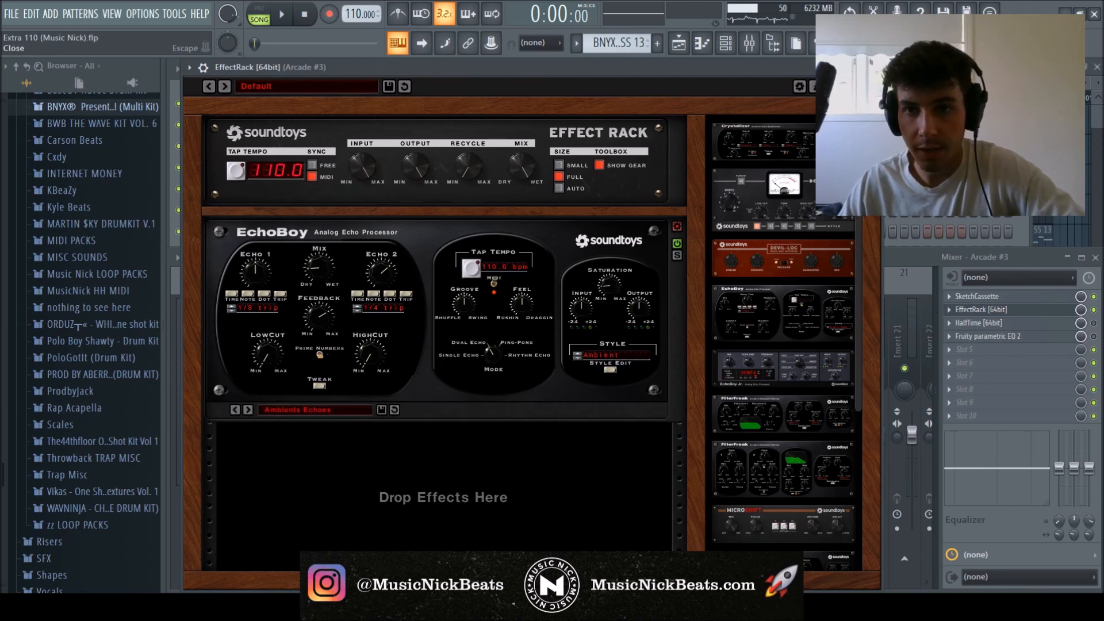
click(1085, 67)
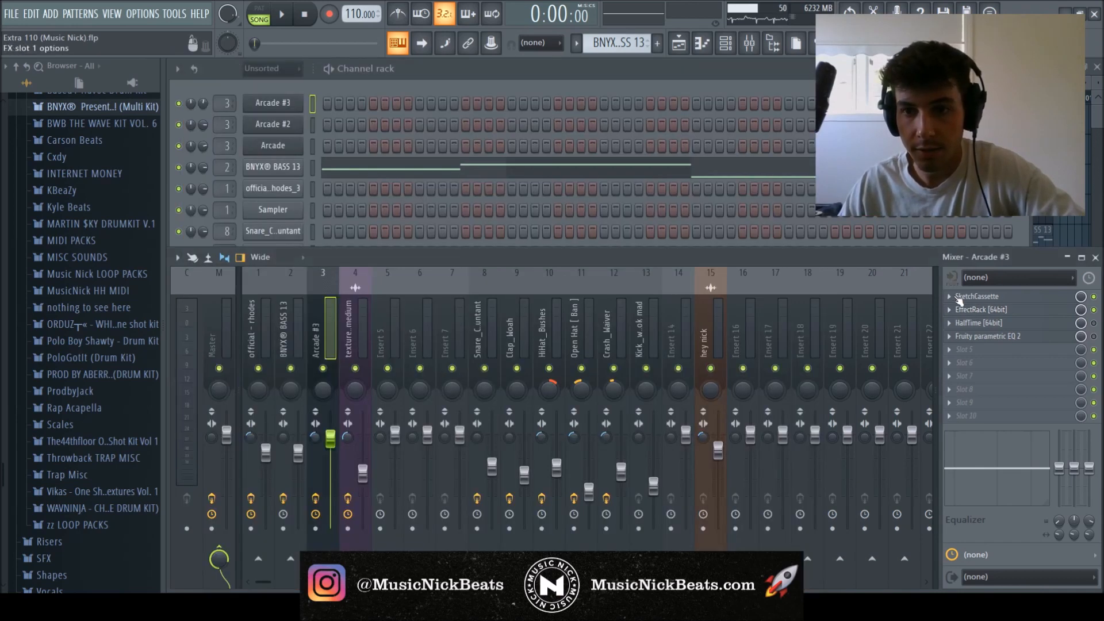
click(1057, 325)
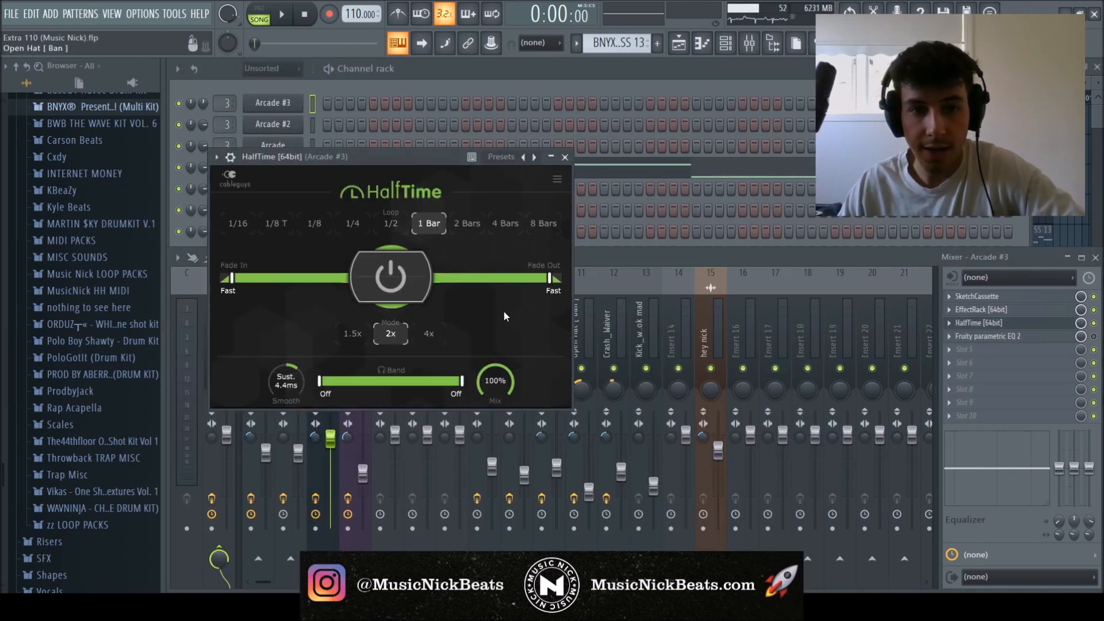
click(565, 156)
click(1059, 338)
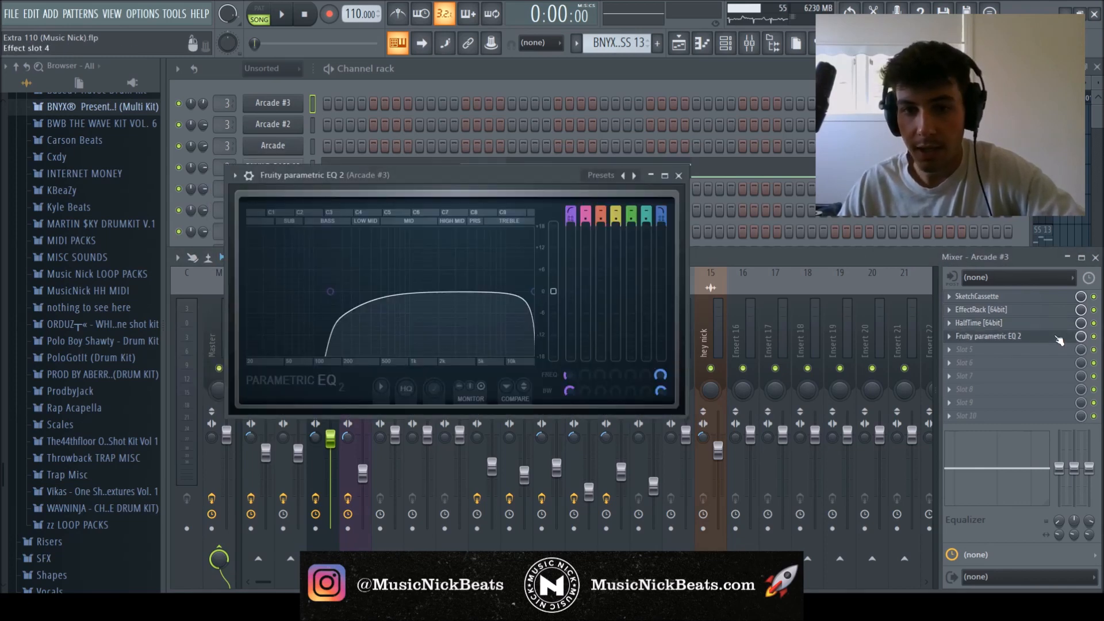
click(678, 176)
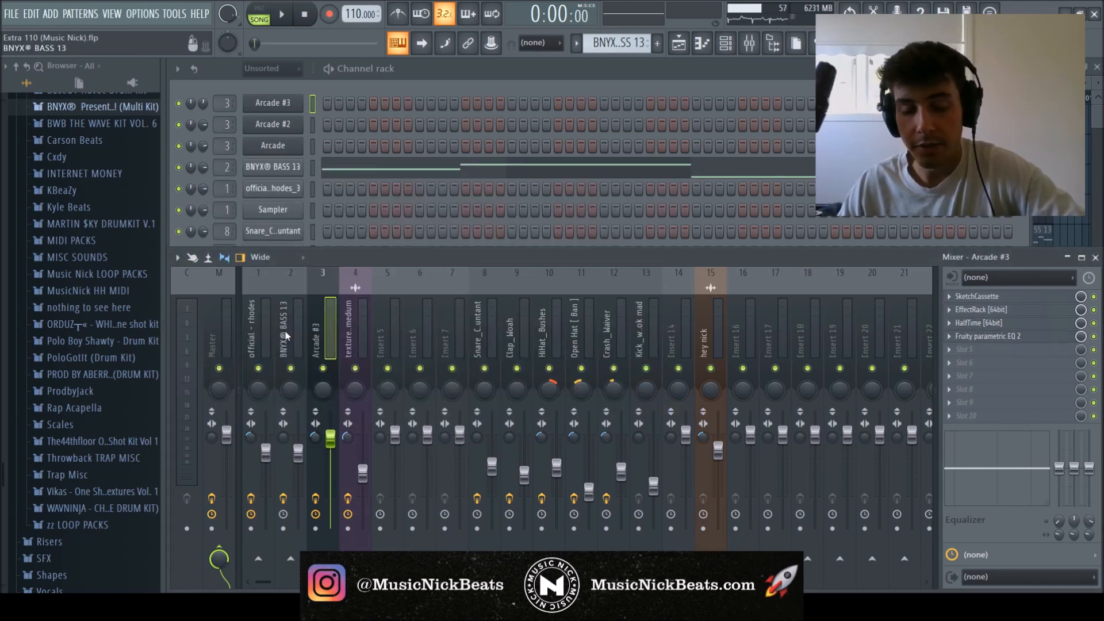
Play the three Arcade layers together with their effects, return to the playlist and stop playback
key(space)
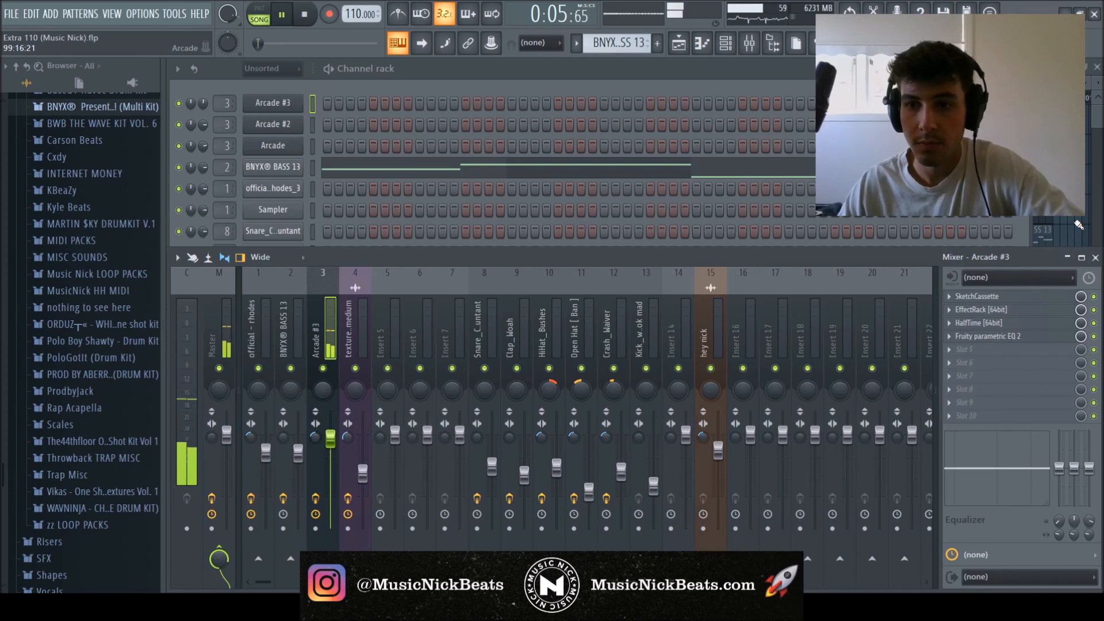
key(F5)
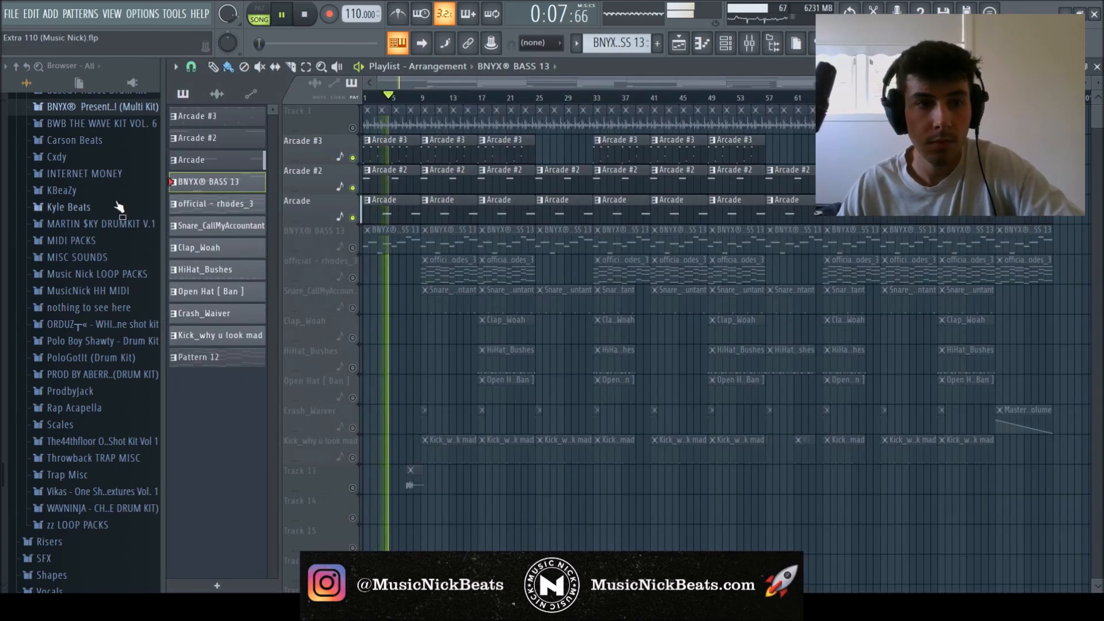
key(space)
Find the Textures_FX folder of the Based1 Rogue One Shot Kit and preview the texture - medium sample
scroll(52, 251, up, 5)
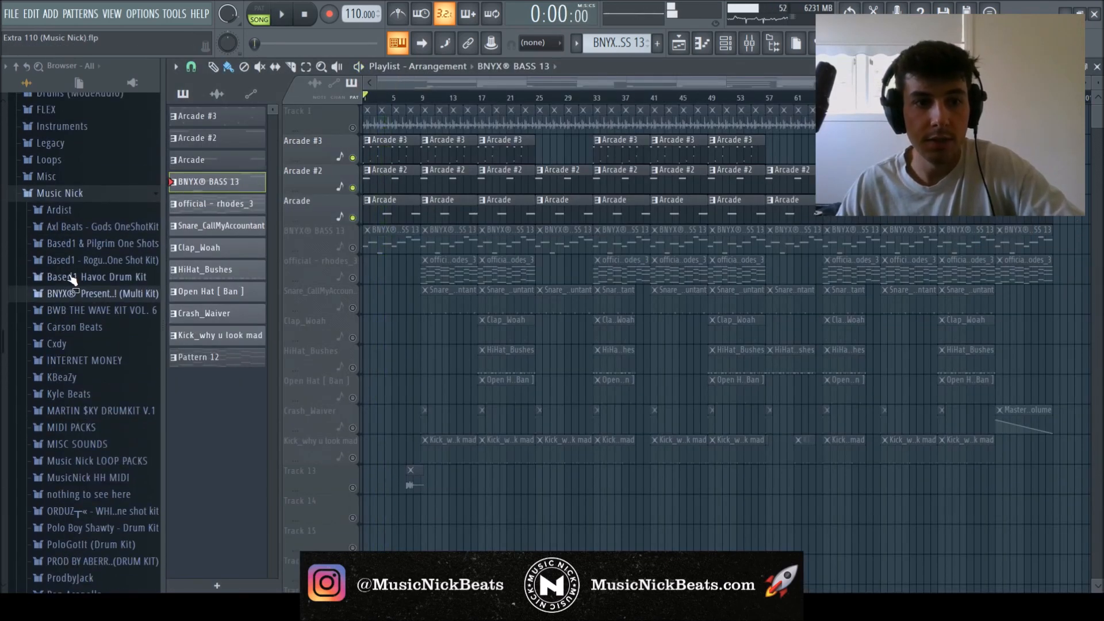
click(75, 260)
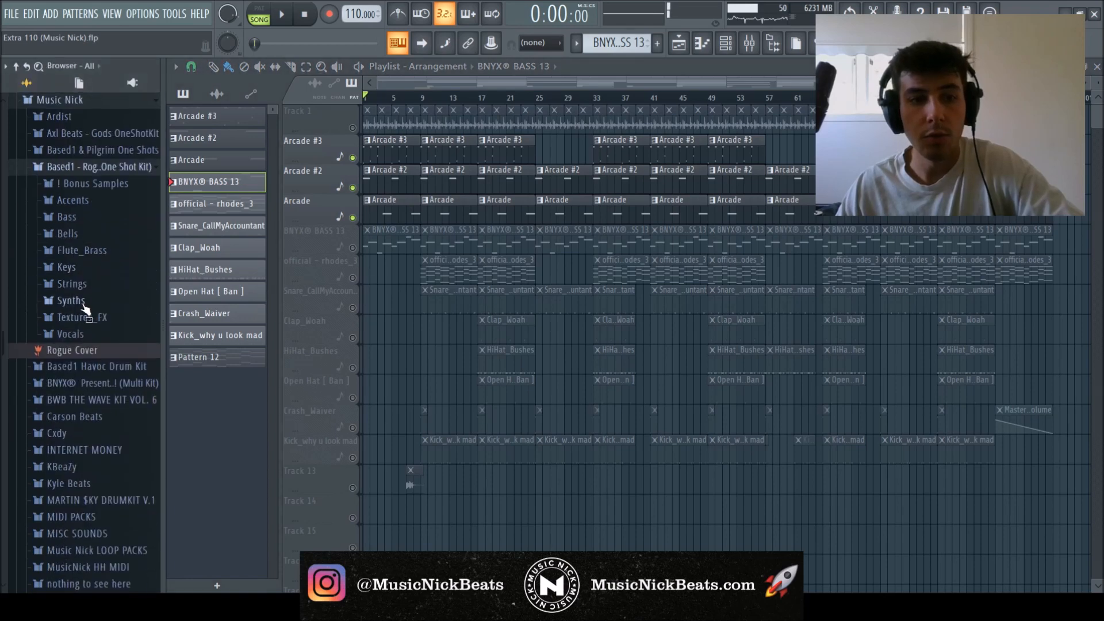
click(78, 317)
scroll(100, 388, down, 2)
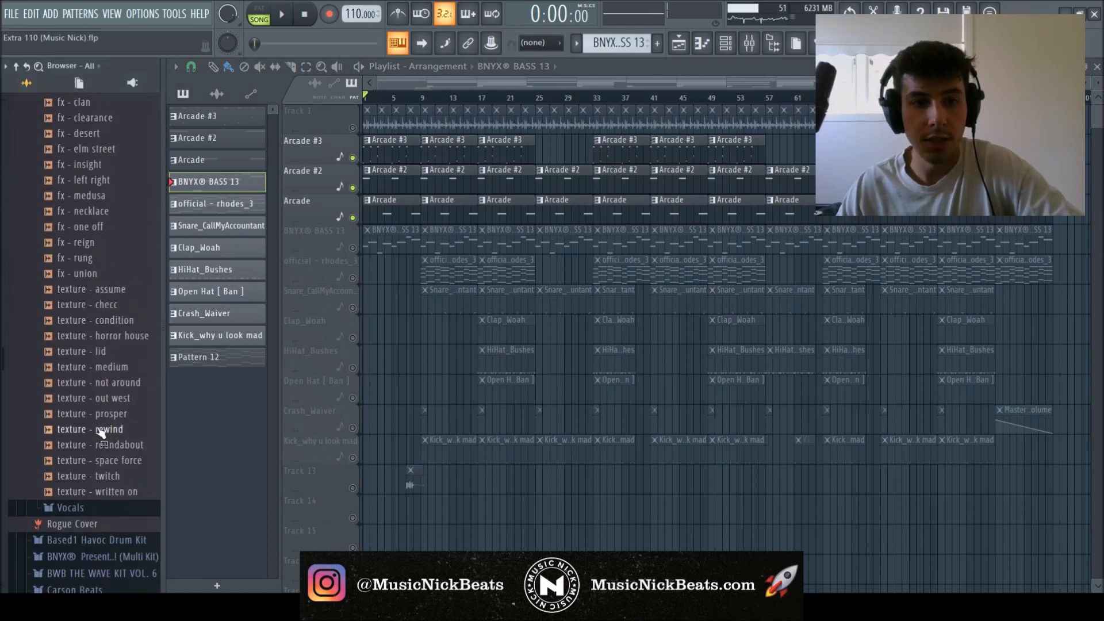
drag(99, 428, 109, 377)
key(F6)
key(F9)
key(F5)
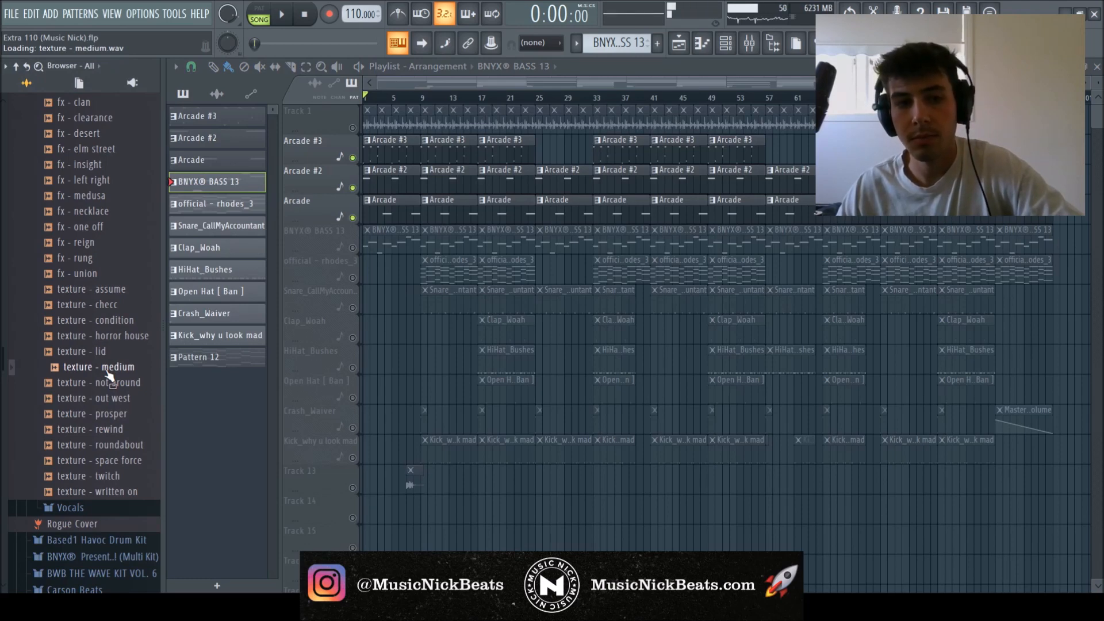
Solo and play the texture on Track 1, collapsing the Based1 Rogue kit folder in the browser before stopping
right_click(352, 128)
key(space)
scroll(114, 295, up, 5)
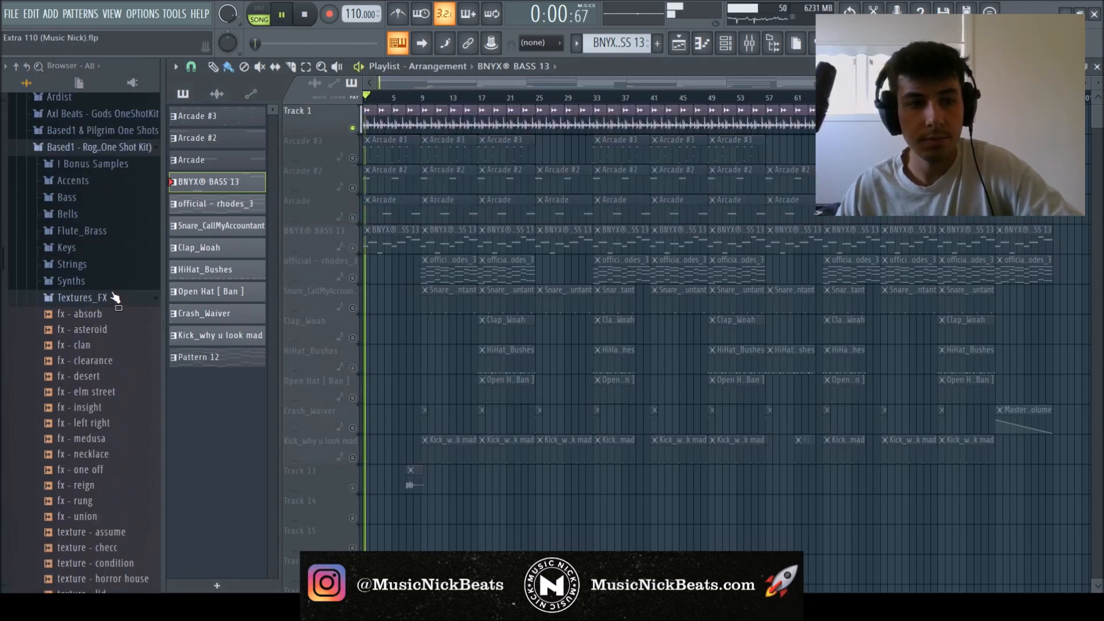
scroll(114, 295, up, 1)
click(92, 333)
click(93, 185)
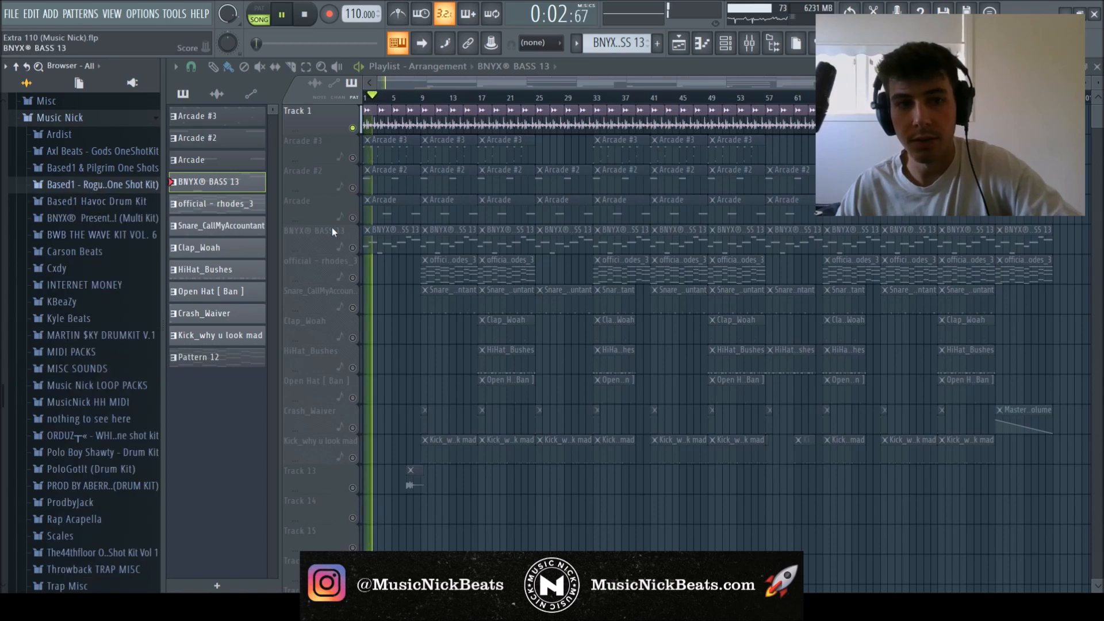
key(space)
Unmute the Arcade #3, Arcade #2, Arcade and BNYX® BASS 13 tracks and play them together with the texture
click(353, 157)
click(352, 187)
click(353, 217)
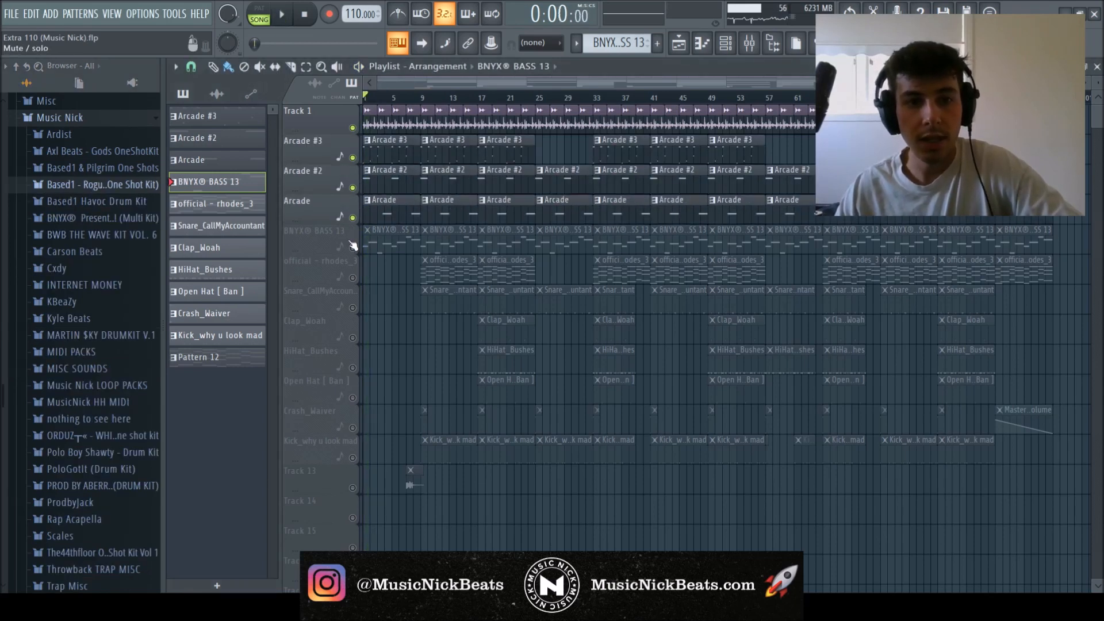
click(352, 247)
key(space)
key(Tab)
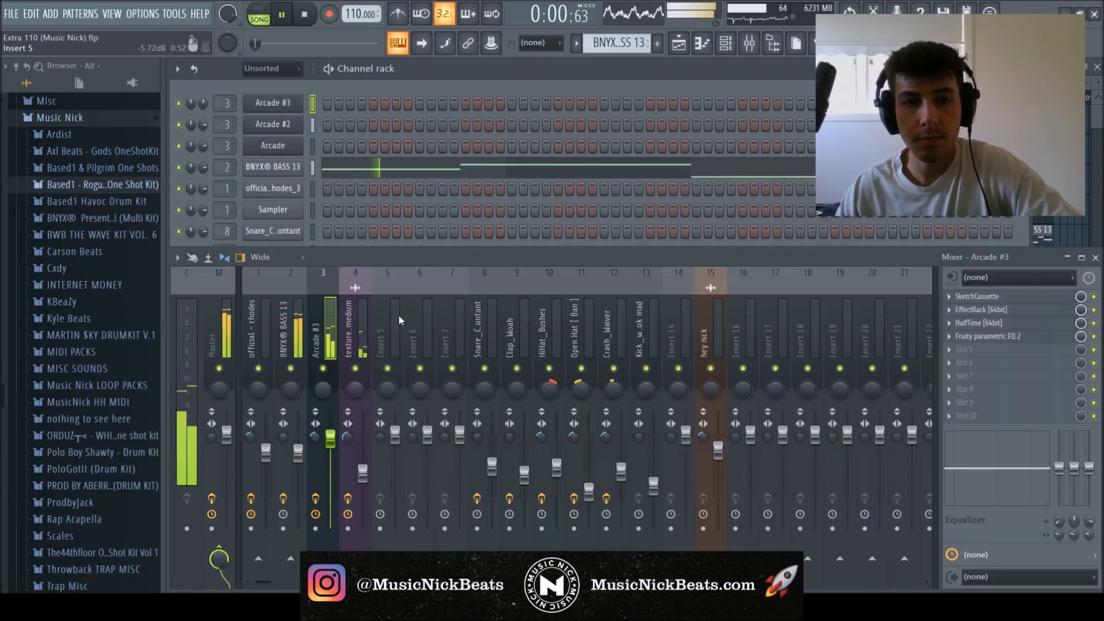
click(272, 369)
key(Tab)
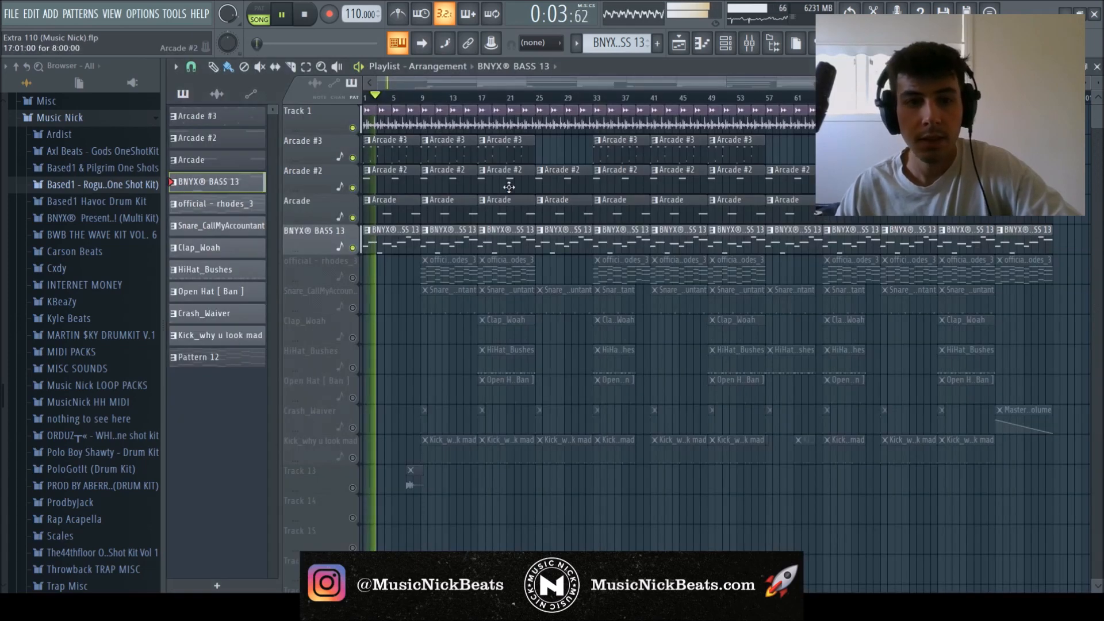
key(space)
Move the playhead to bar 17, solo the Snare_CallMyAccountant track and preview its sample from the Bootleg Ardist Kit's Snares folder
click(483, 99)
ctrl+click(352, 308)
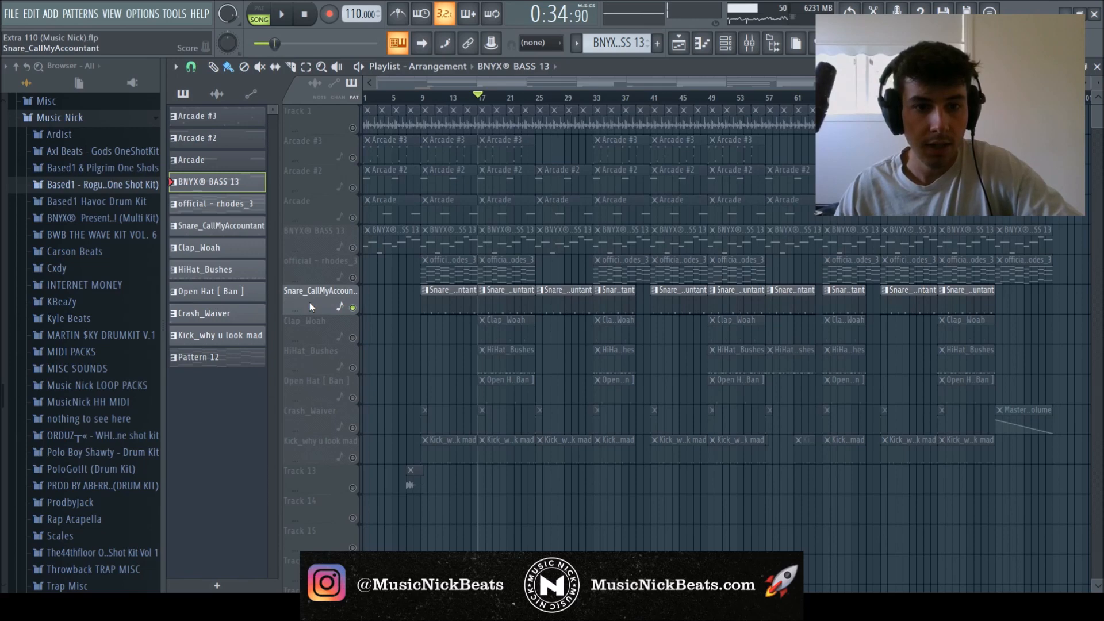
click(59, 134)
click(79, 185)
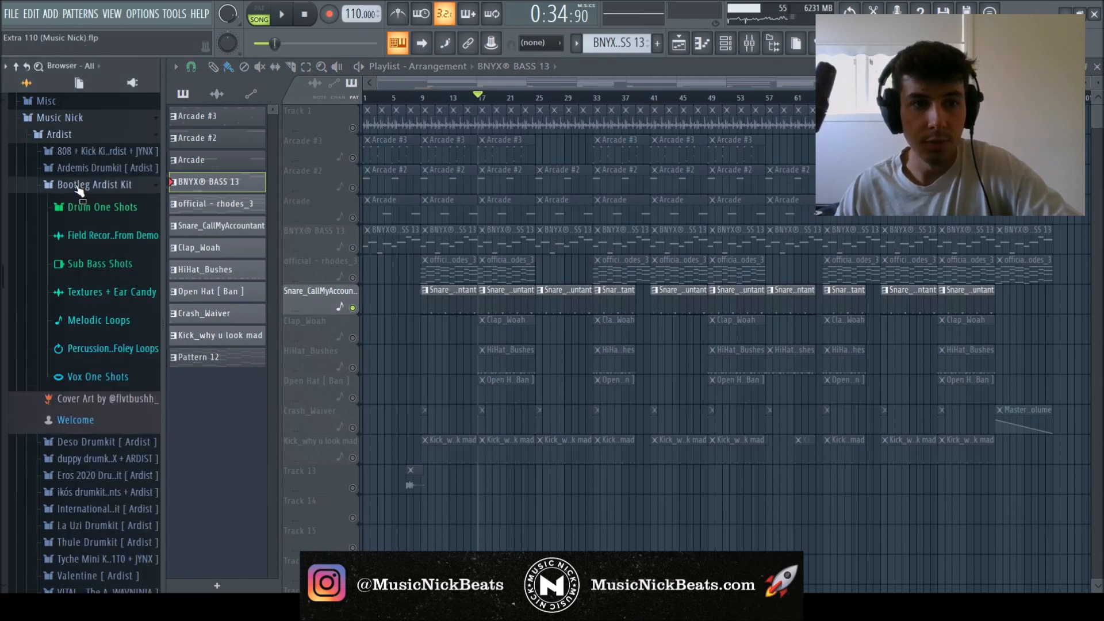
click(81, 207)
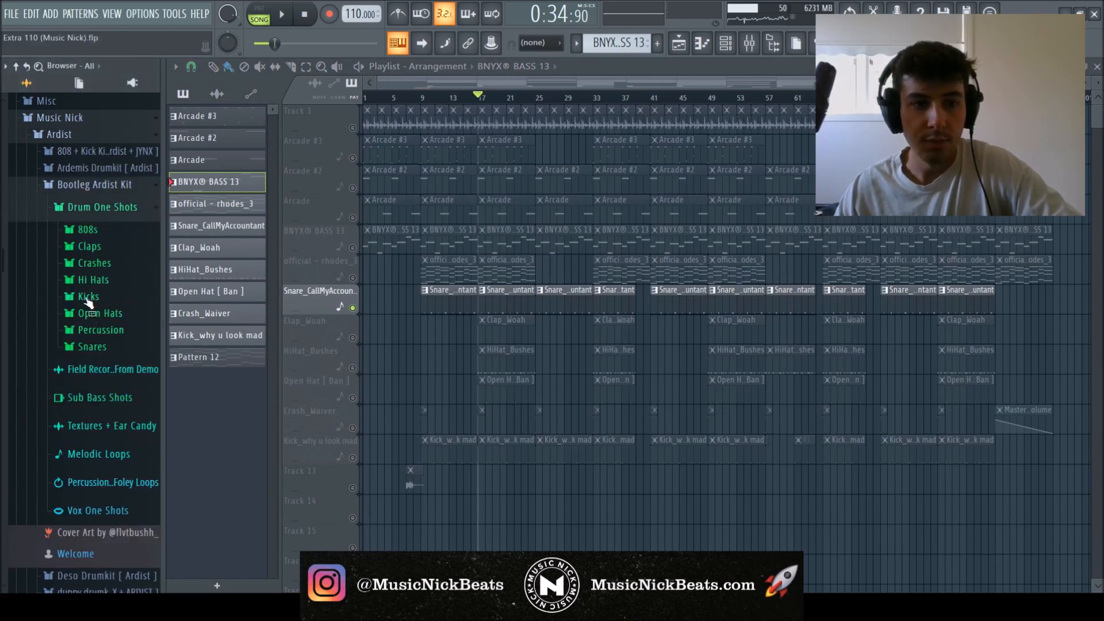
click(95, 347)
scroll(116, 322, down, 3)
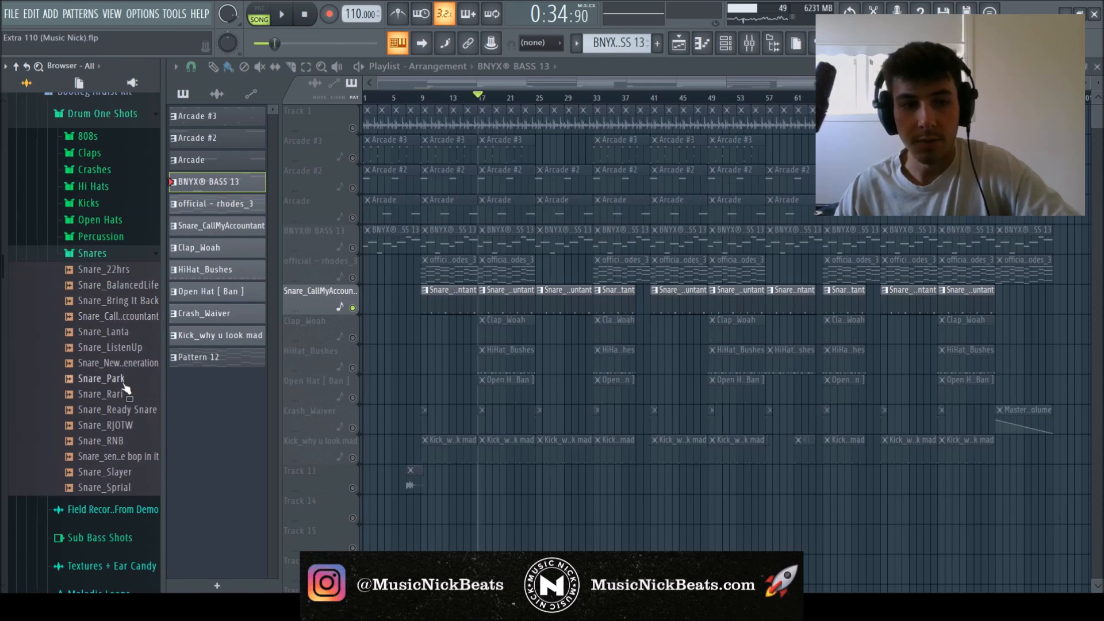
click(117, 322)
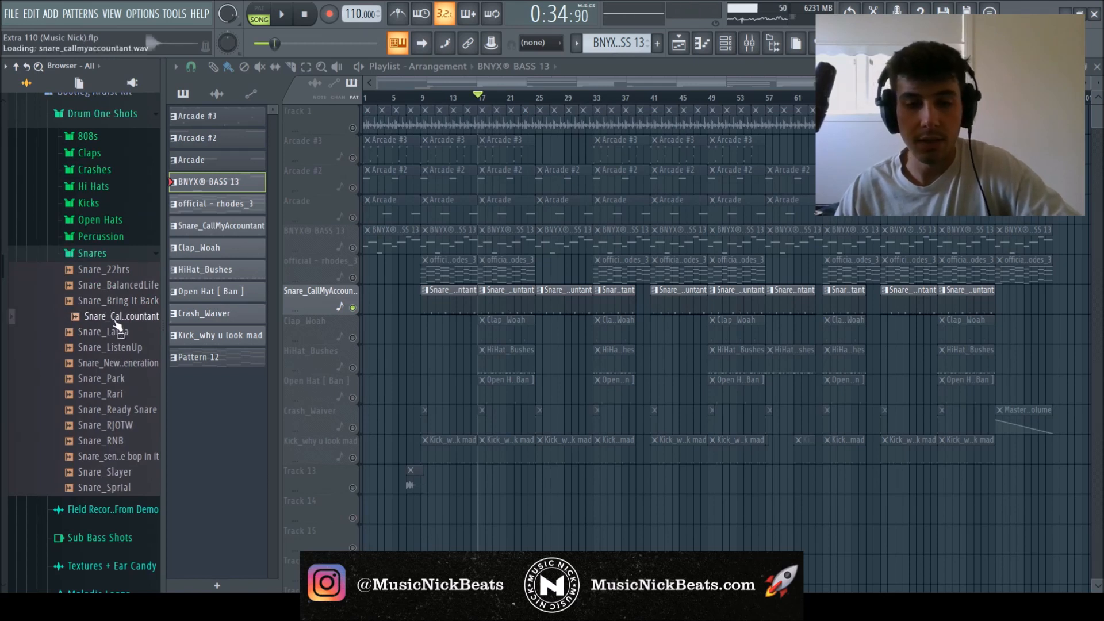
Unmute the Clap_Woah track and preview the Clap_Woah sample from the kit's Claps folder
click(352, 338)
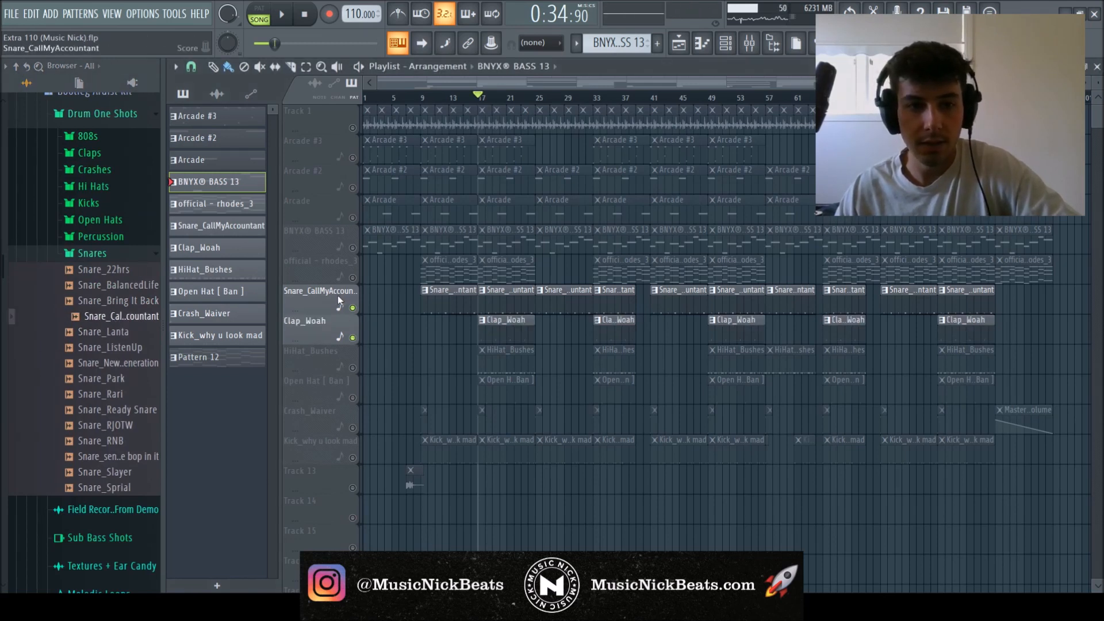
click(115, 254)
click(106, 154)
click(113, 401)
Select the Clap_Woah mixer track and inspect its Fruity Reeverb 2 settings
key(F6)
key(F9)
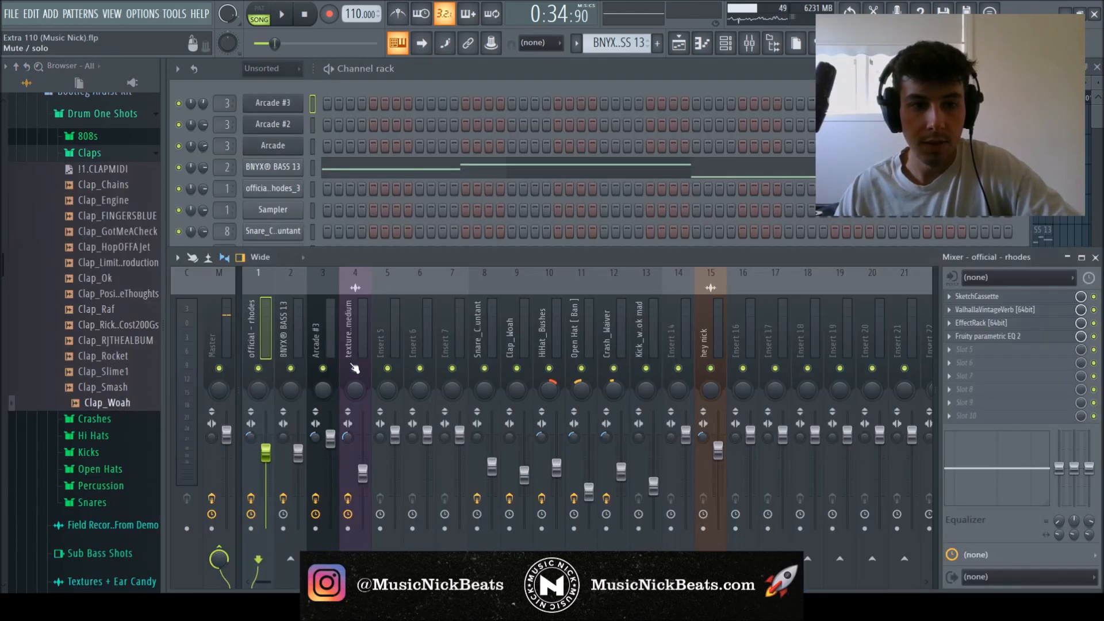
key(F5)
key(F6)
key(F9)
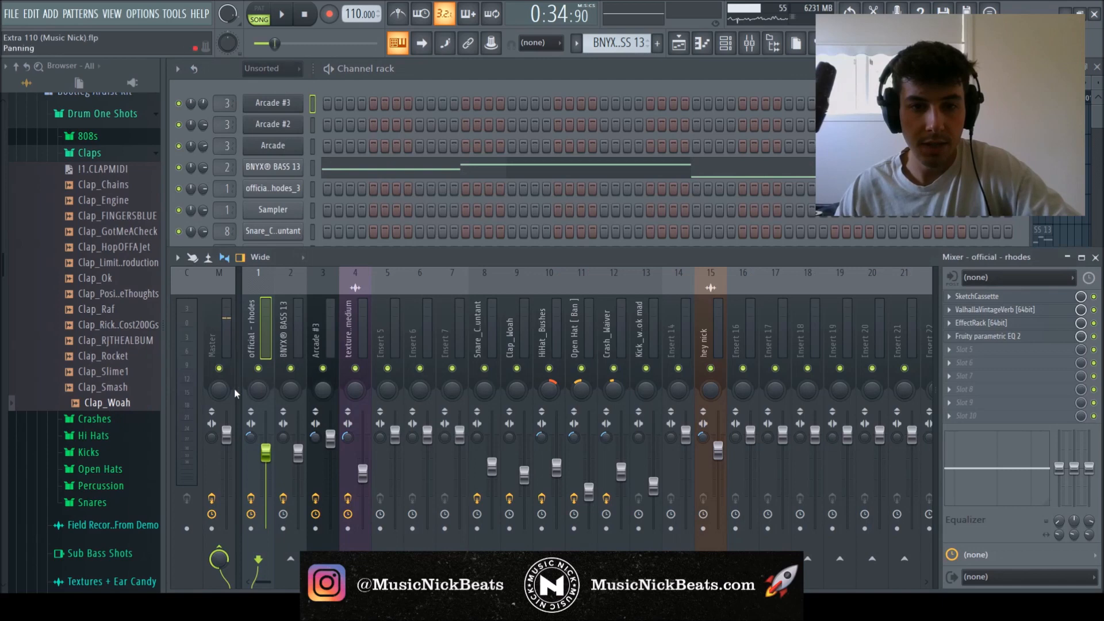
click(510, 347)
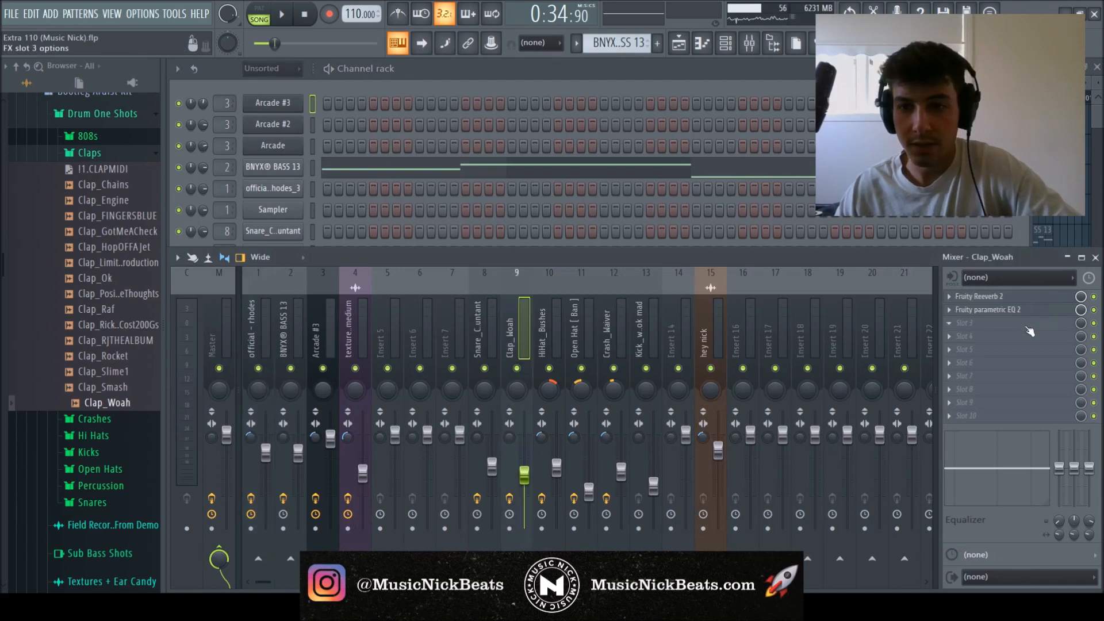
click(1004, 298)
click(623, 194)
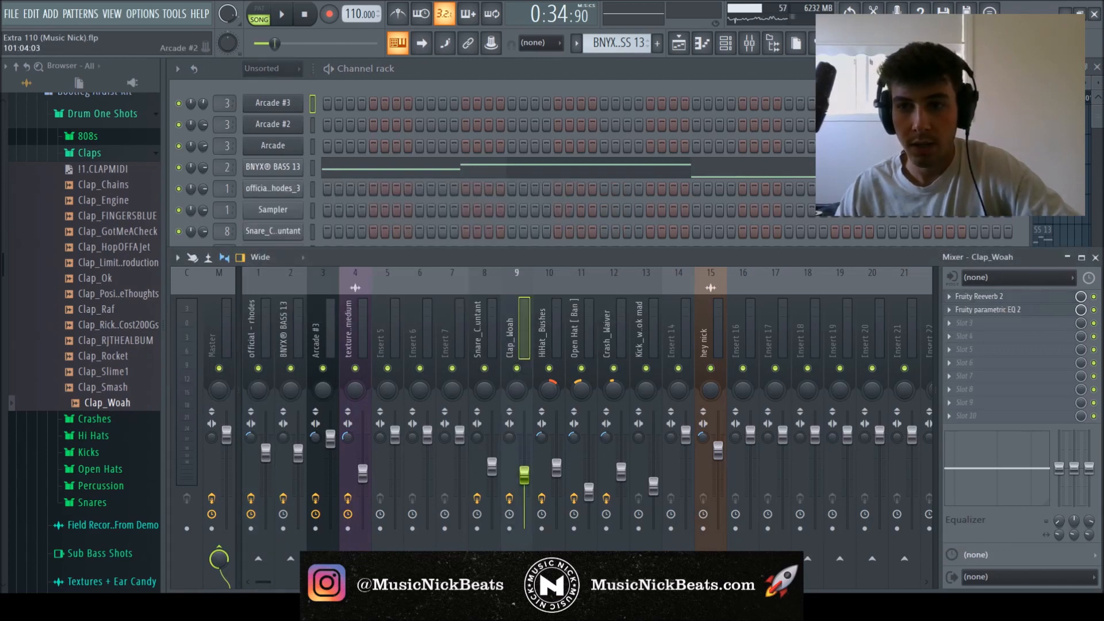
Unmute the HiHat_Bushes track, preview its sample from the kit's Hi Hats folder and collapse the Bootleg Ardist Kit
key(F5)
click(352, 367)
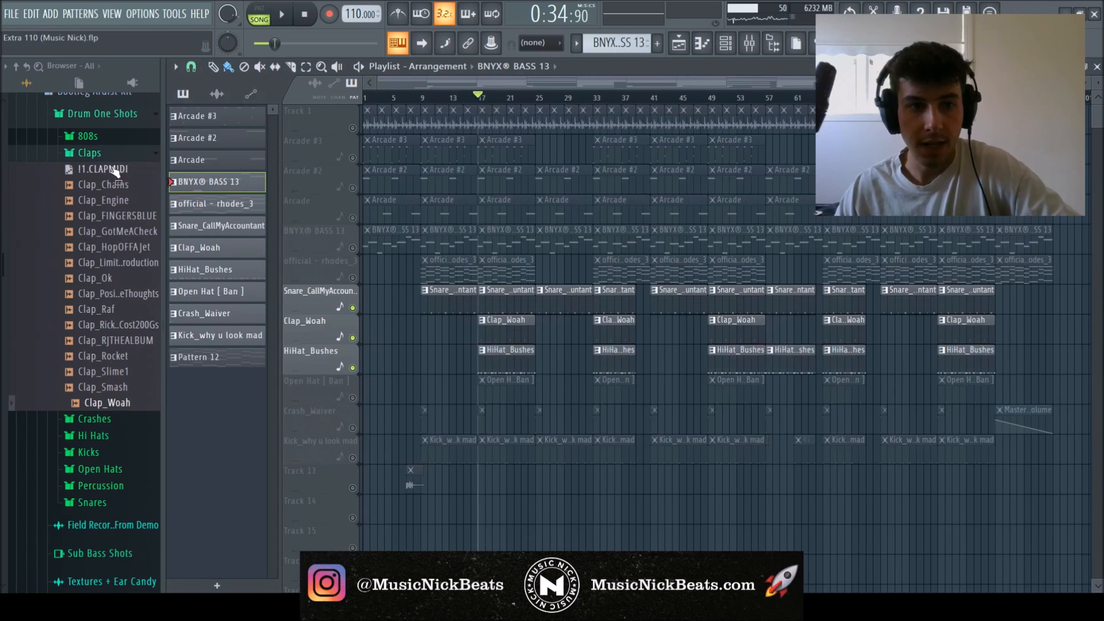
click(96, 153)
click(98, 186)
click(109, 237)
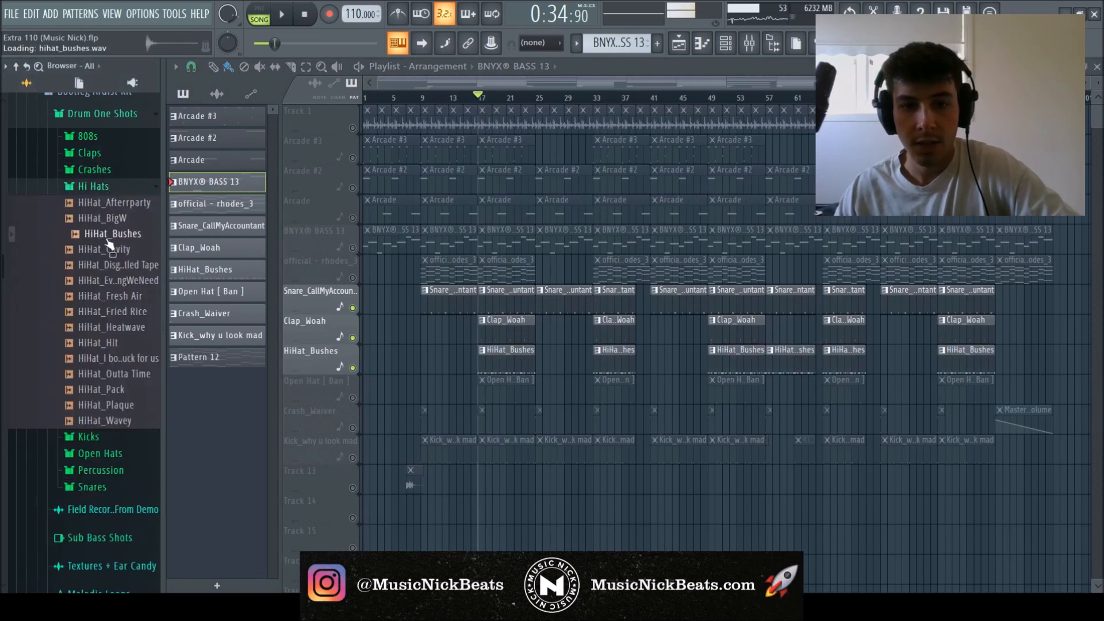
click(94, 189)
click(82, 117)
click(87, 97)
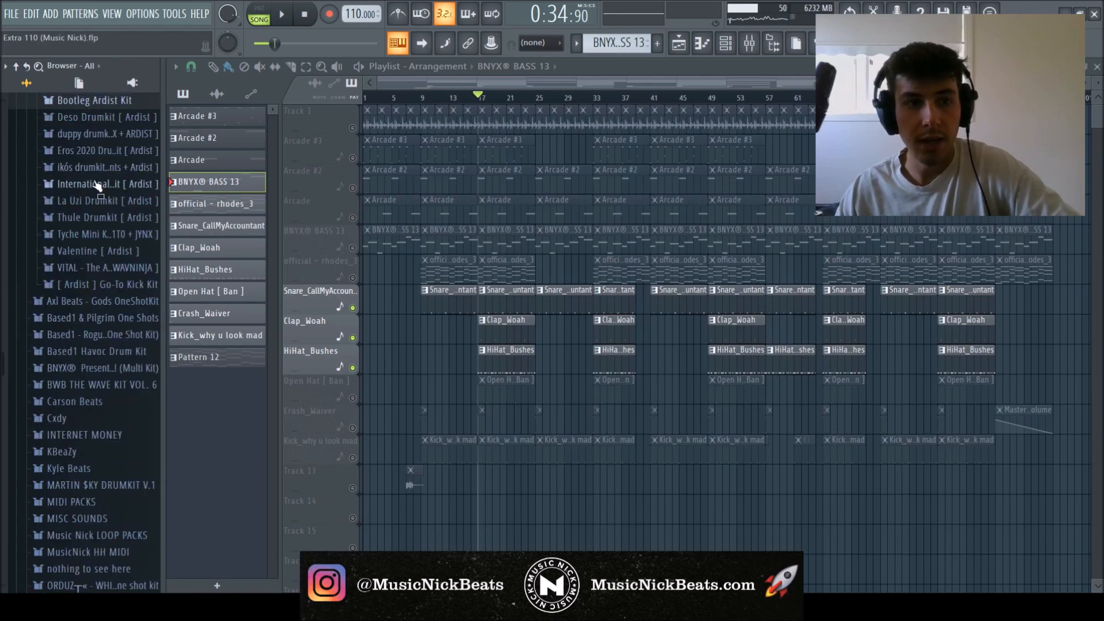
Preview the Open Hat [ Ban ] sample from the La Uzi Drumkit's Open Hat folder and collapse the kit
click(88, 200)
click(96, 321)
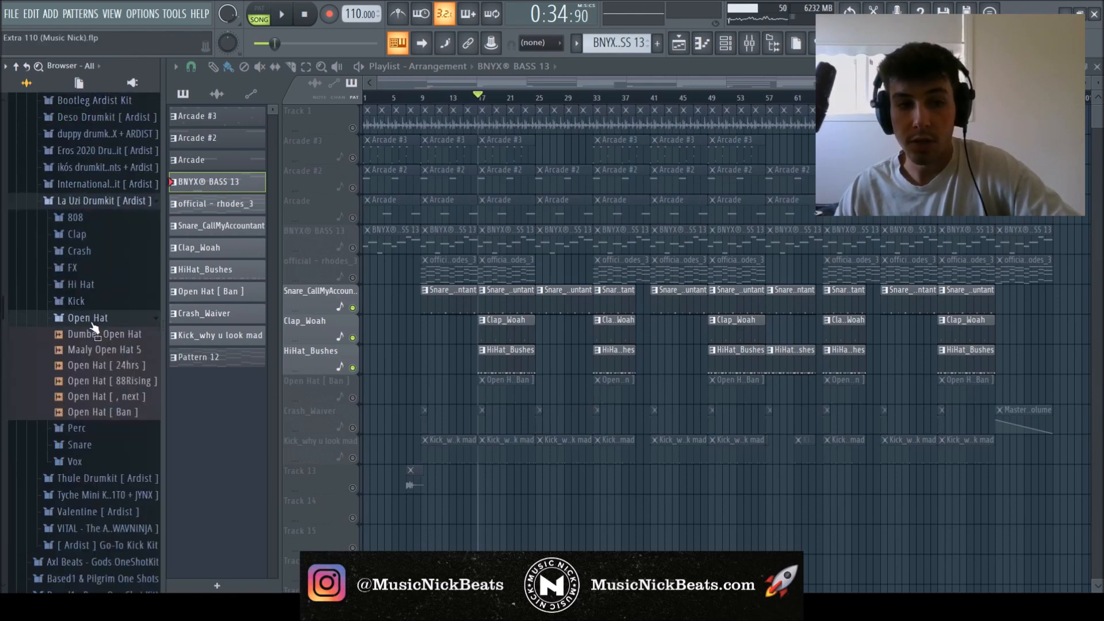
click(114, 412)
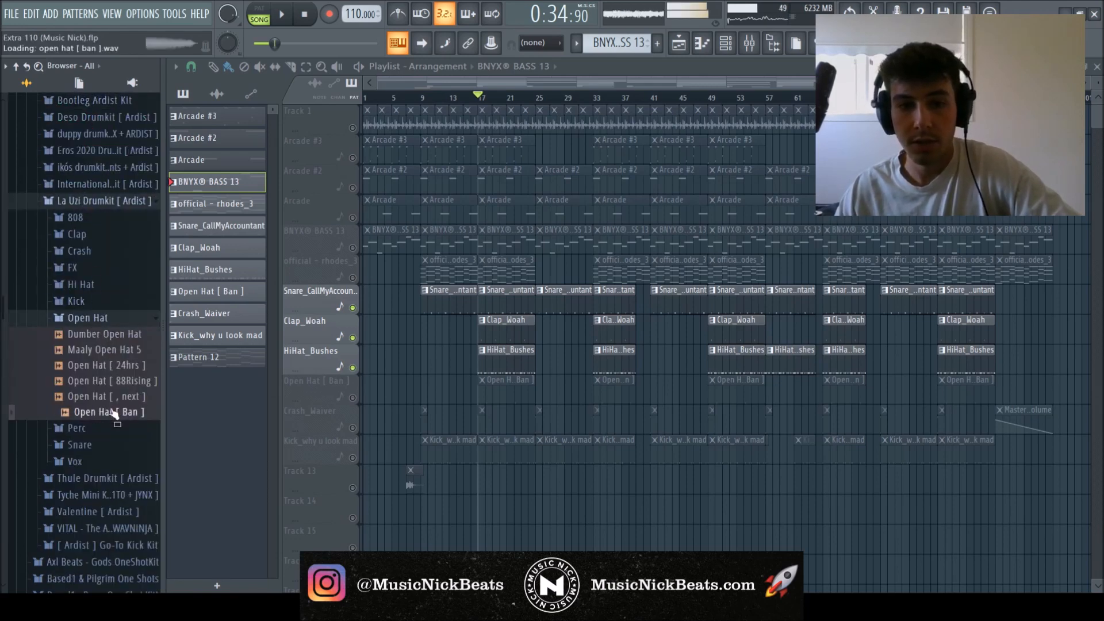
click(97, 318)
click(104, 200)
Check the Crashes folder among the Bootleg Ardist Kit's drum one shots and collapse the kit again
scroll(86, 198, up, 2)
click(80, 194)
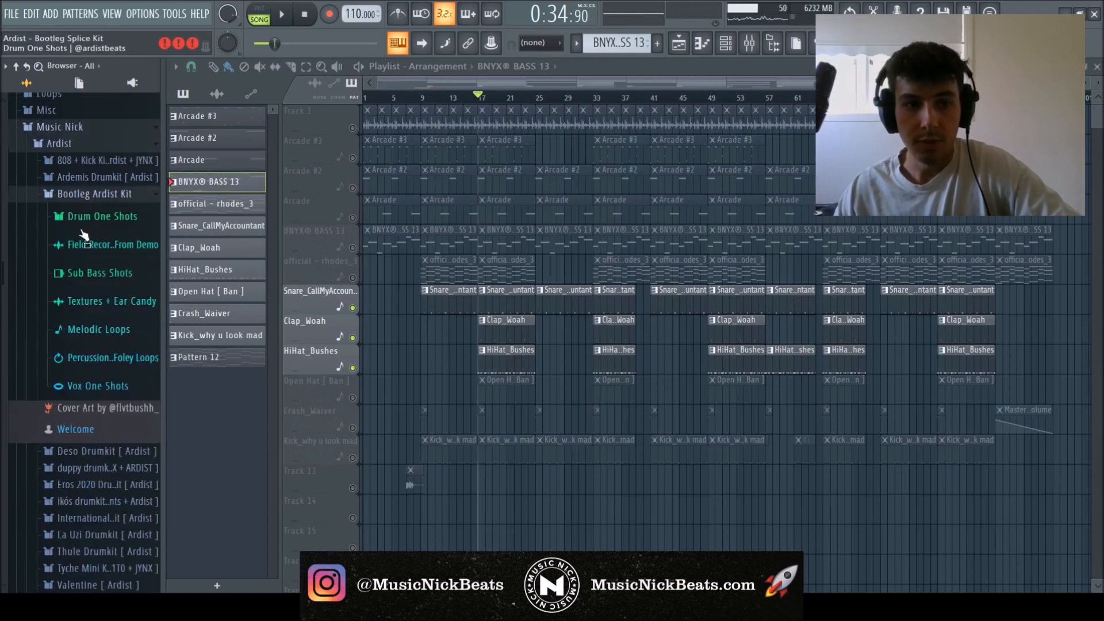
click(98, 216)
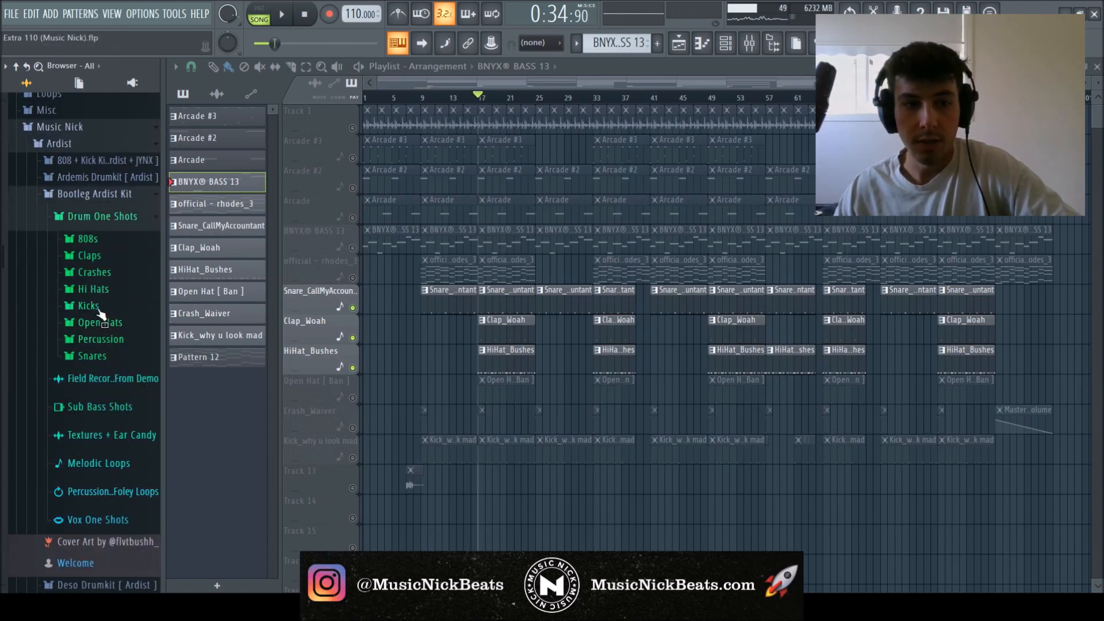
click(103, 274)
click(101, 273)
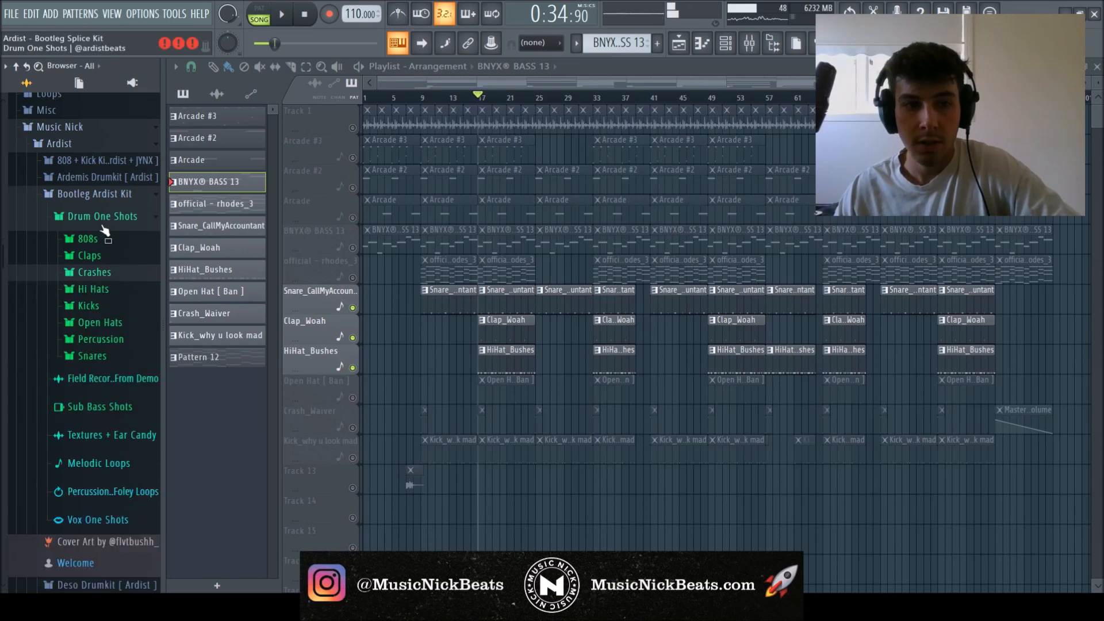
click(98, 216)
click(80, 193)
Solo the Crash_Waiver playlist track and open its pattern in the piano roll
right_click(354, 429)
double_click(479, 423)
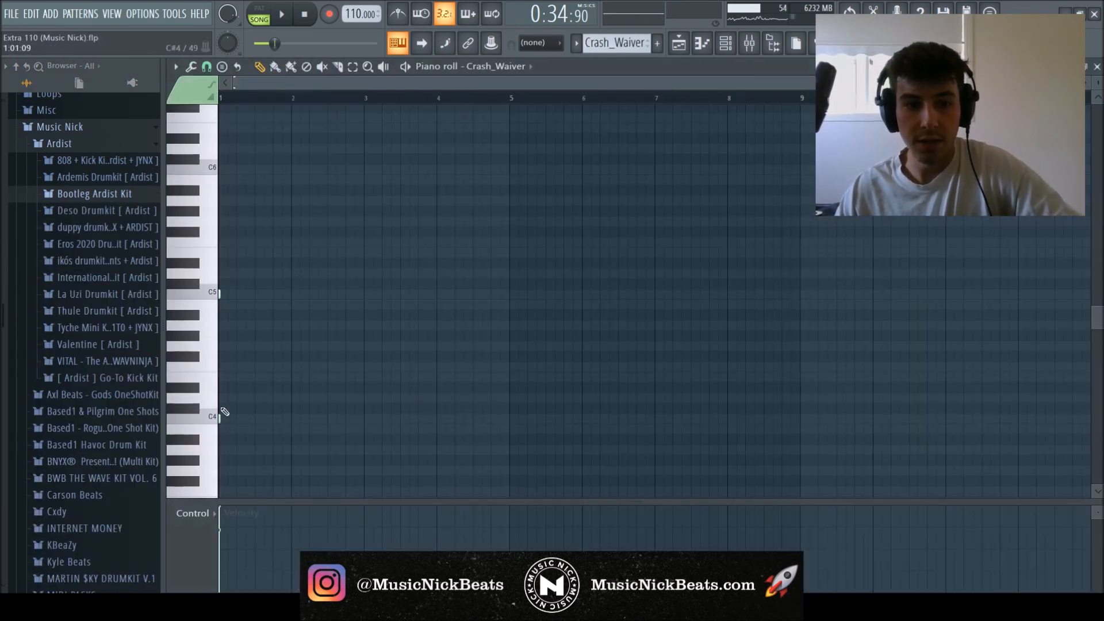
Close the crash pattern's piano roll and solo the Kick_why u look mad playlist track
click(1097, 67)
right_click(576, 535)
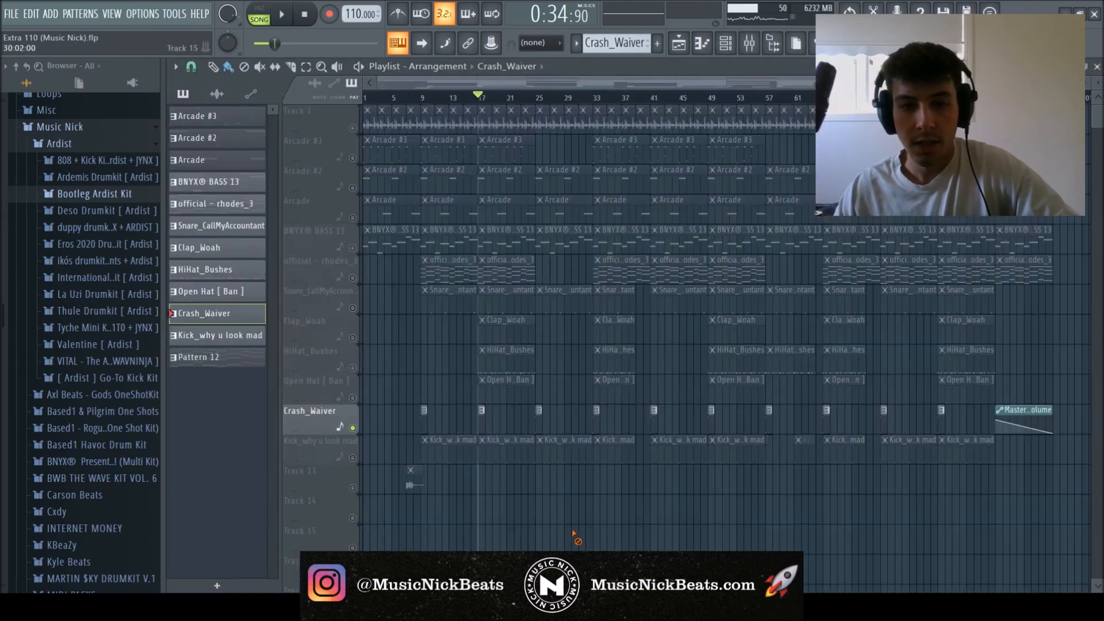
right_click(352, 458)
Preview Kick_why u look mad from the Bootleg Ardist Kit's Loud kicks folder and collapse the kit
scroll(86, 316, up, 2)
click(80, 287)
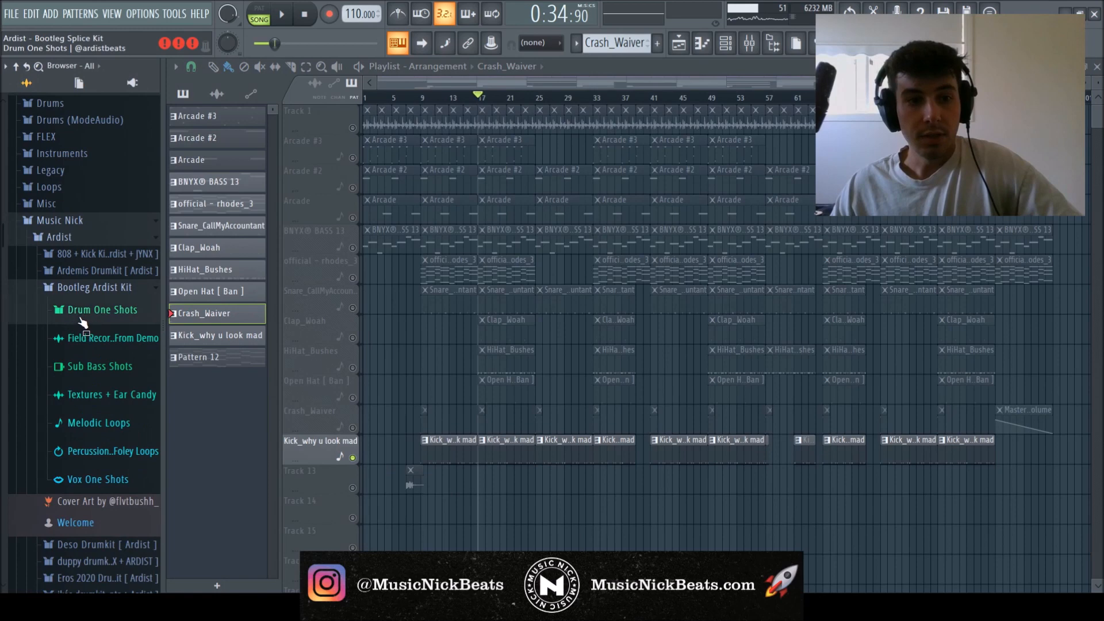
click(82, 313)
click(88, 398)
scroll(101, 374, down, 2)
click(99, 326)
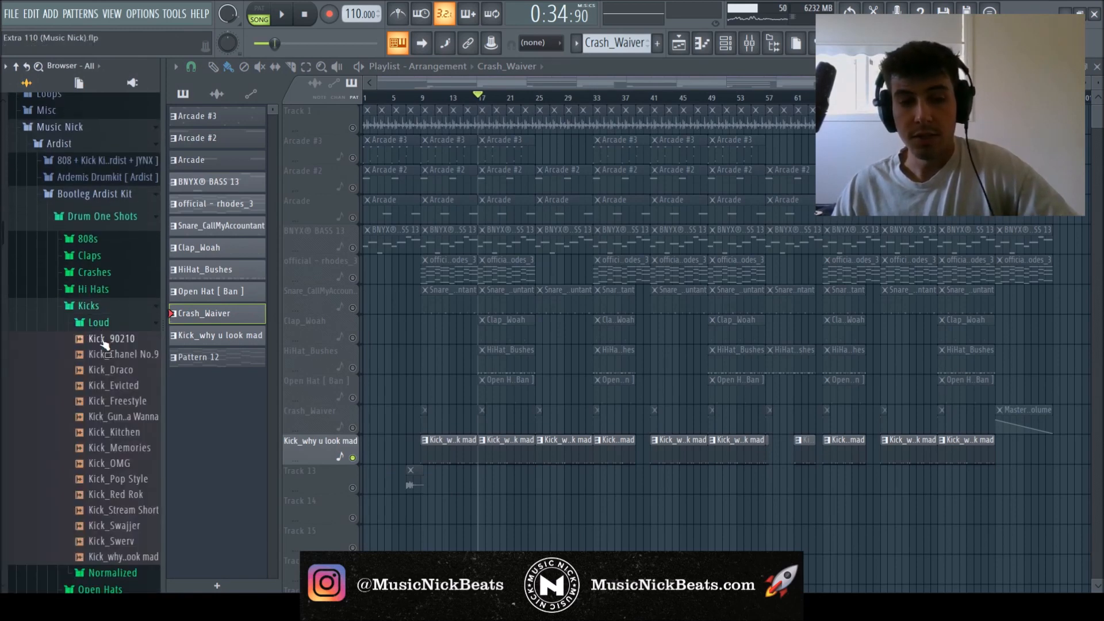
scroll(101, 339, down, 2)
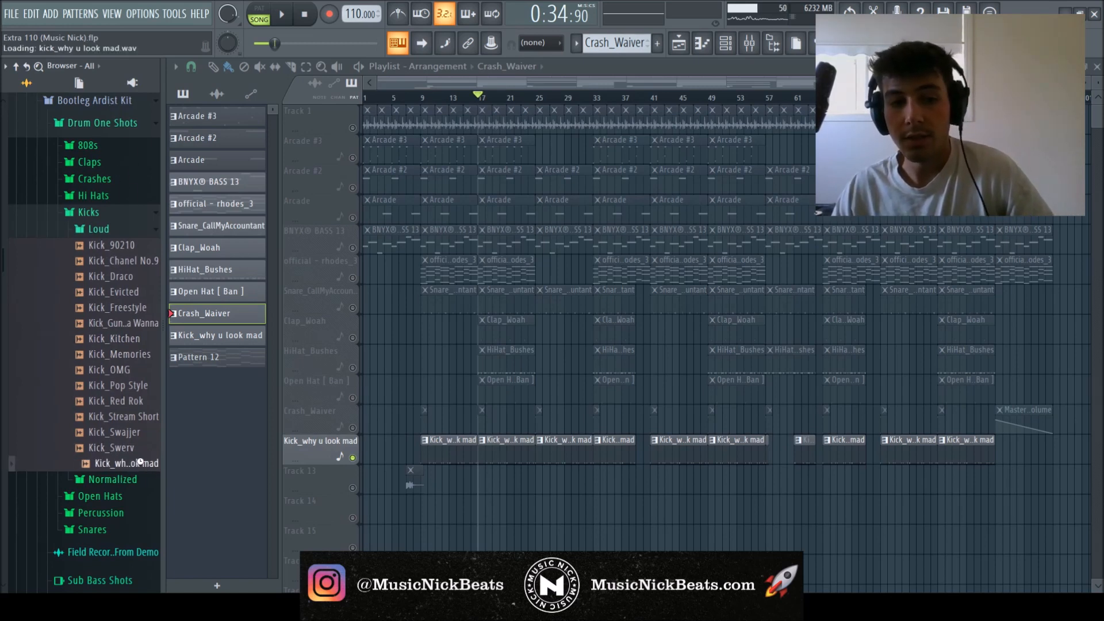
click(109, 229)
click(89, 212)
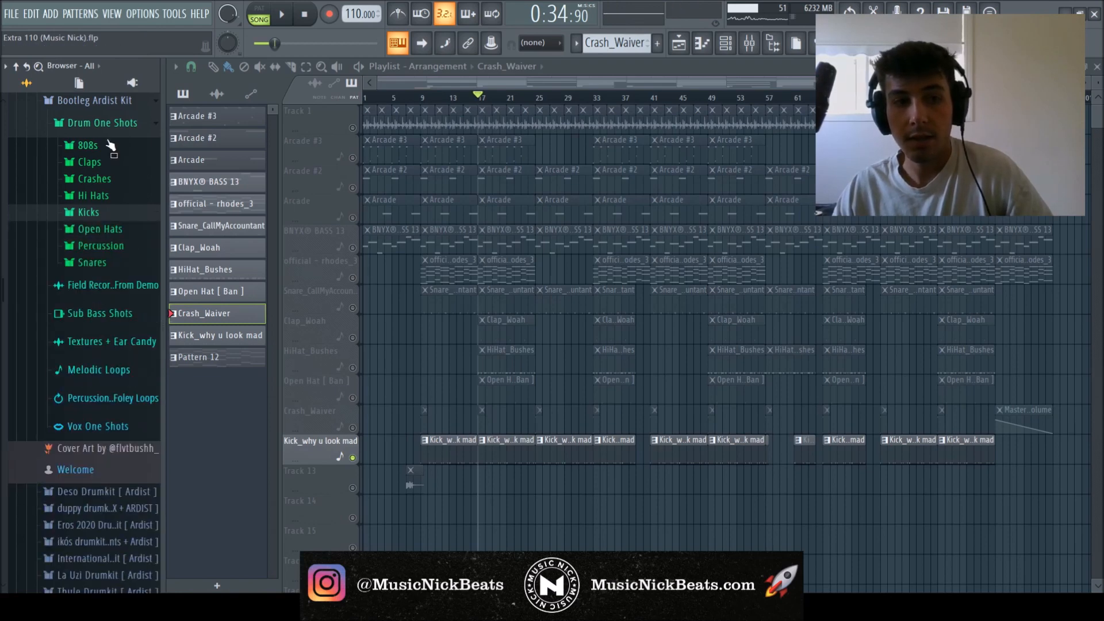
click(102, 123)
click(95, 100)
Solo the HiHat_Bushes playlist track, open its pattern in the piano roll and play it
right_click(355, 340)
right_click(355, 340)
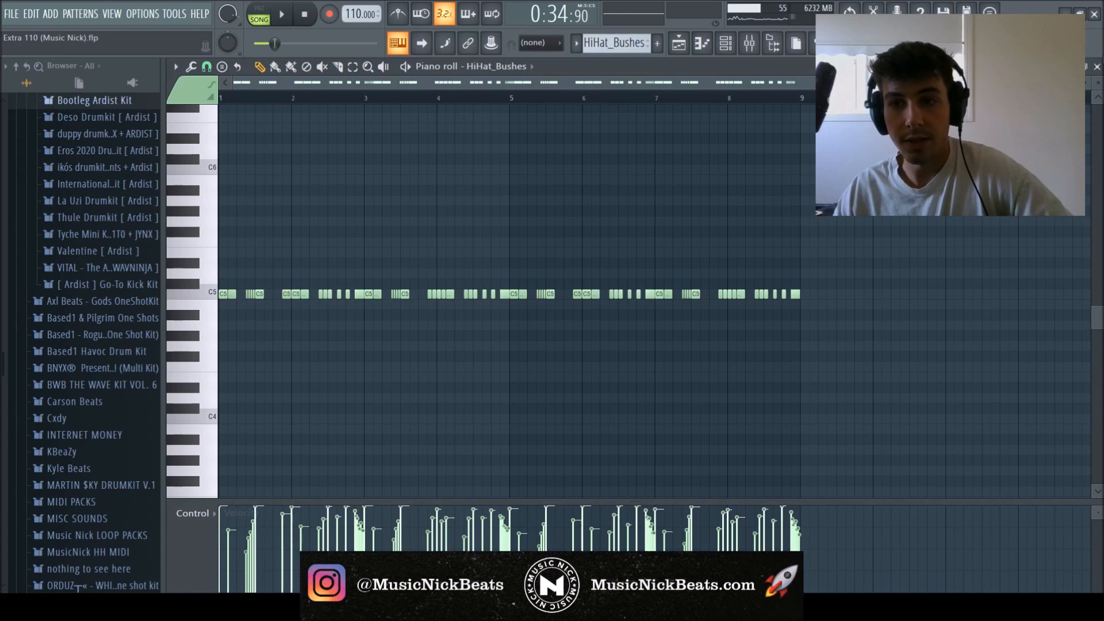
drag(1096, 87, 1097, 91)
key(space)
key(space)
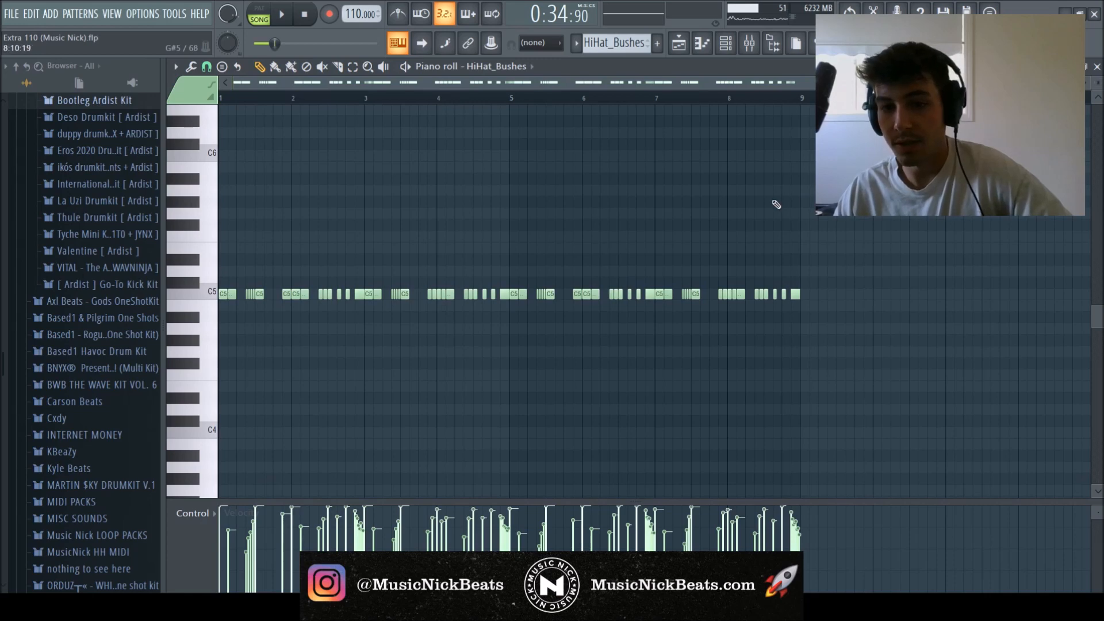
key(space)
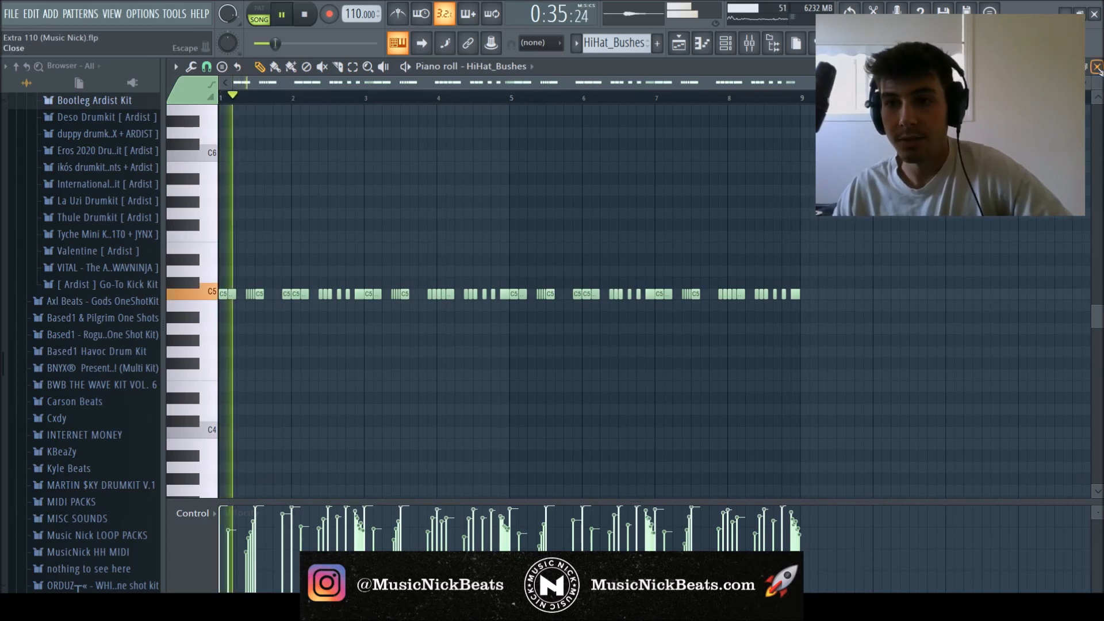
Unmute the crash, open hat, clap, snare, kick and Track 13 during playback, stop, and restore every other track
click(1096, 67)
click(352, 429)
click(353, 397)
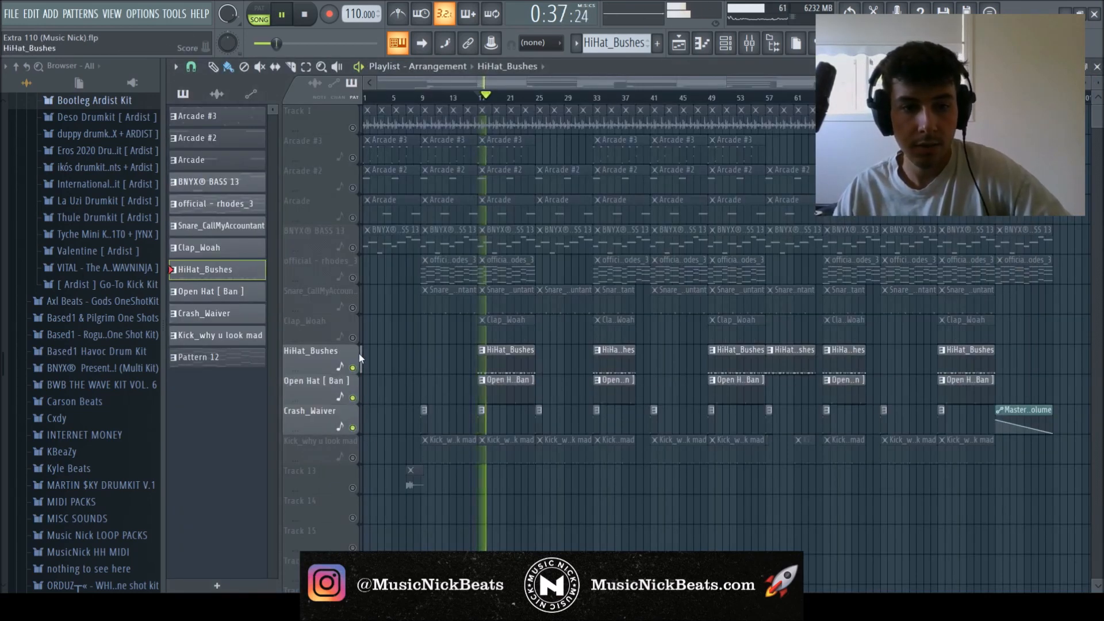
click(352, 338)
click(353, 308)
click(353, 458)
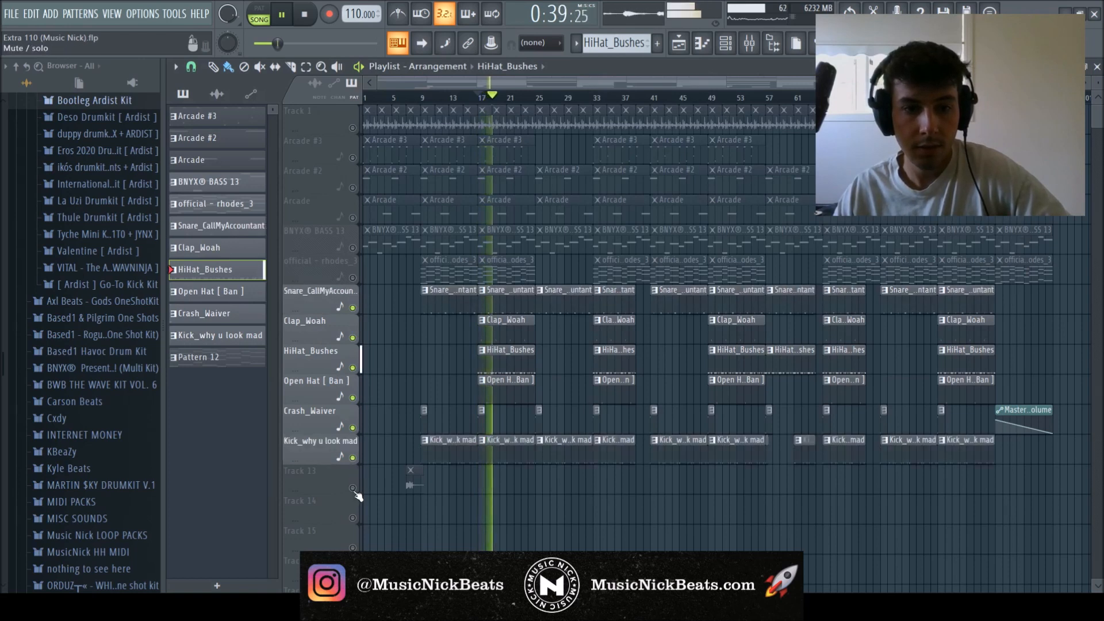
click(352, 488)
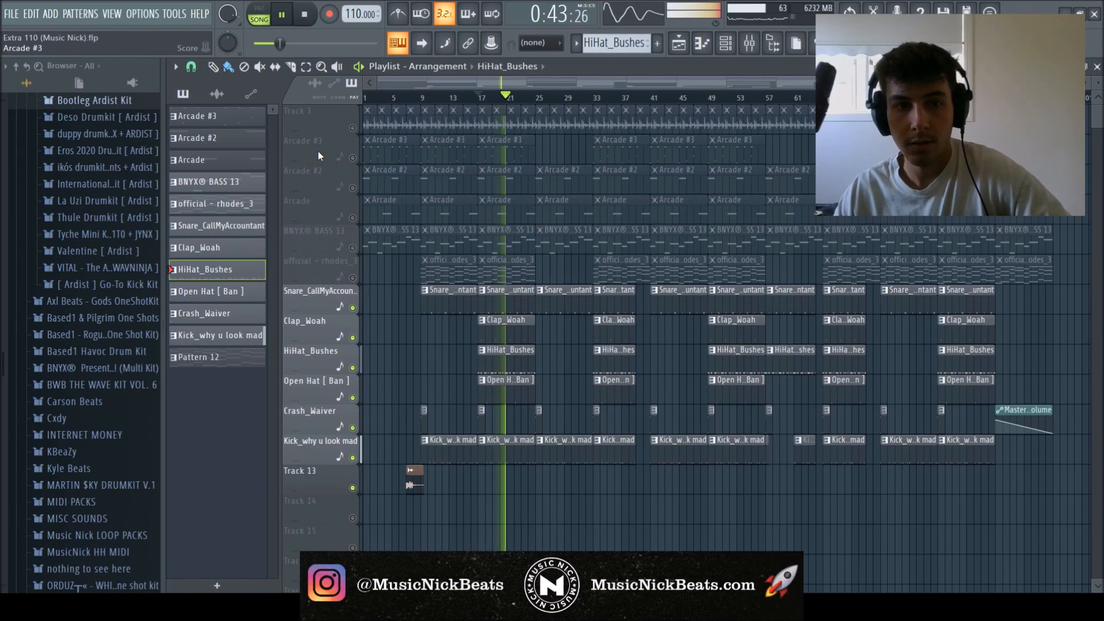
key(space)
right_click(353, 128)
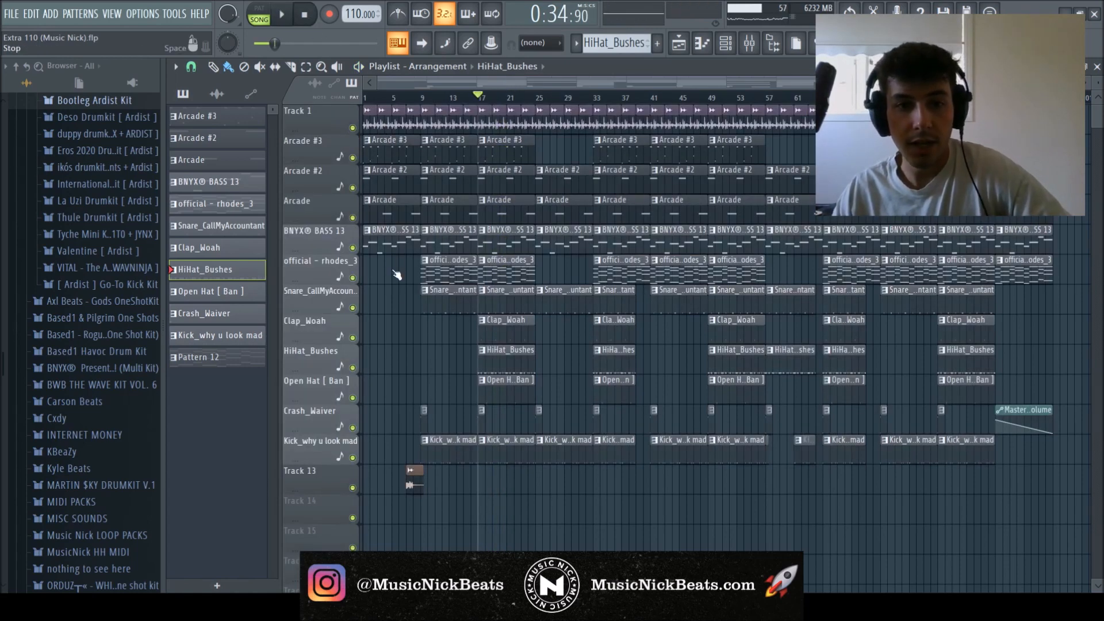
key(Home)
Highlight the arrangement's sections one by one across all tracks from intro to outro, and revisit the early sections for comparison
drag(412, 276, 366, 118)
drag(516, 516, 420, 121)
drag(647, 514, 545, 115)
drag(757, 499, 668, 117)
drag(860, 535, 806, 118)
drag(973, 500, 881, 118)
drag(1065, 452, 1007, 118)
drag(510, 488, 424, 109)
drag(639, 521, 546, 126)
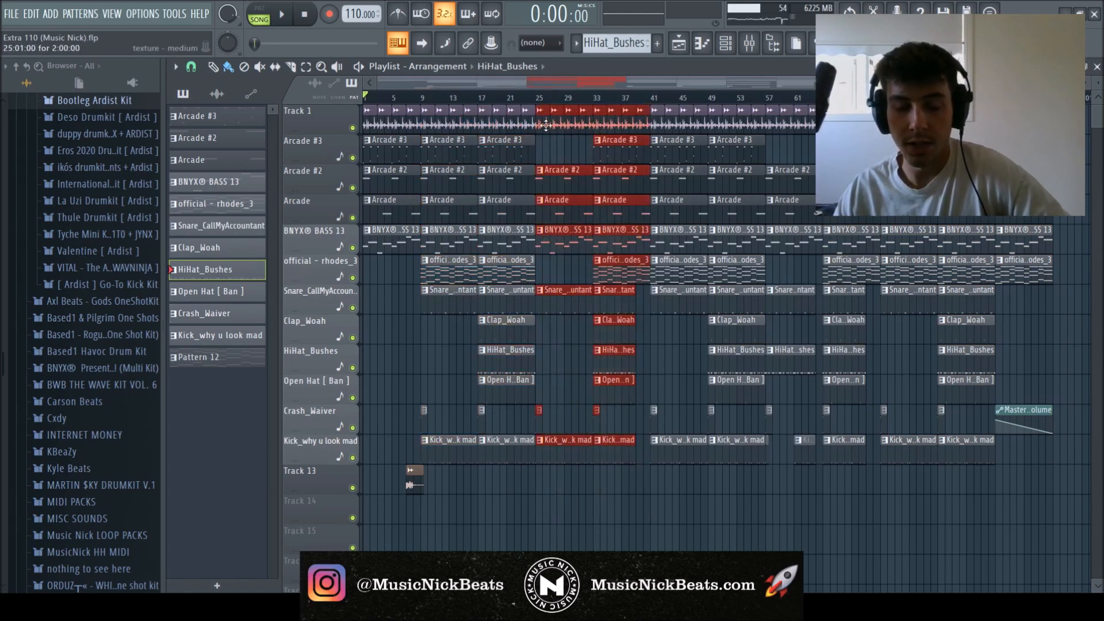
Highlight the rhodes and drum clips section by section, highlight the melodic layers across the whole arrangement, and clear the selection
drag(535, 493, 419, 255)
drag(637, 495, 554, 281)
drag(765, 494, 653, 255)
drag(880, 495, 768, 256)
drag(1067, 253, 364, 106)
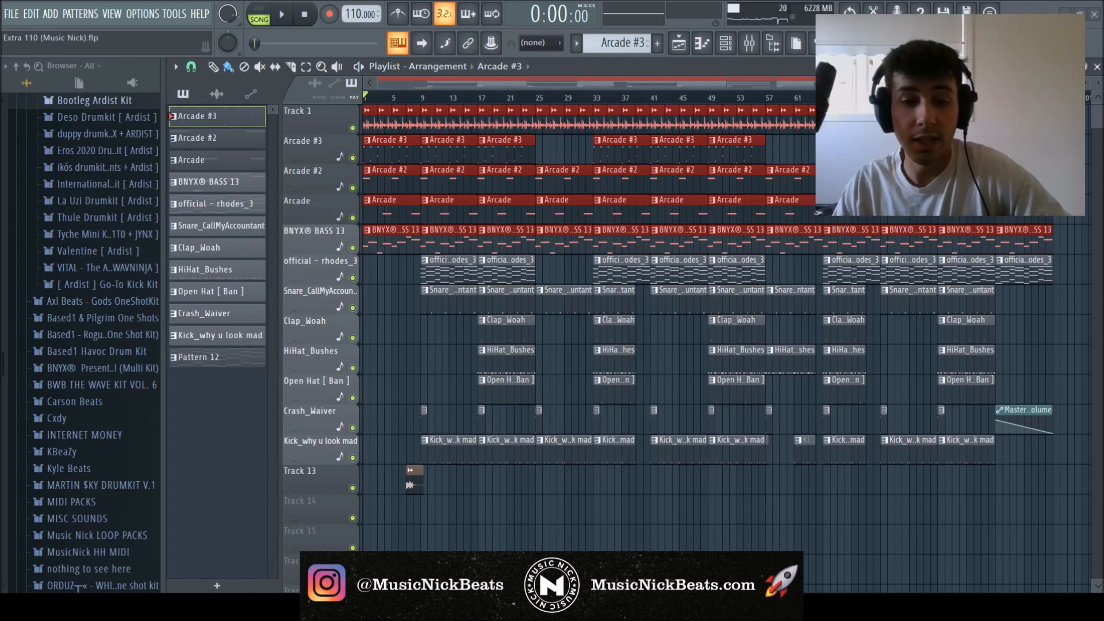
ctrl+click(592, 549)
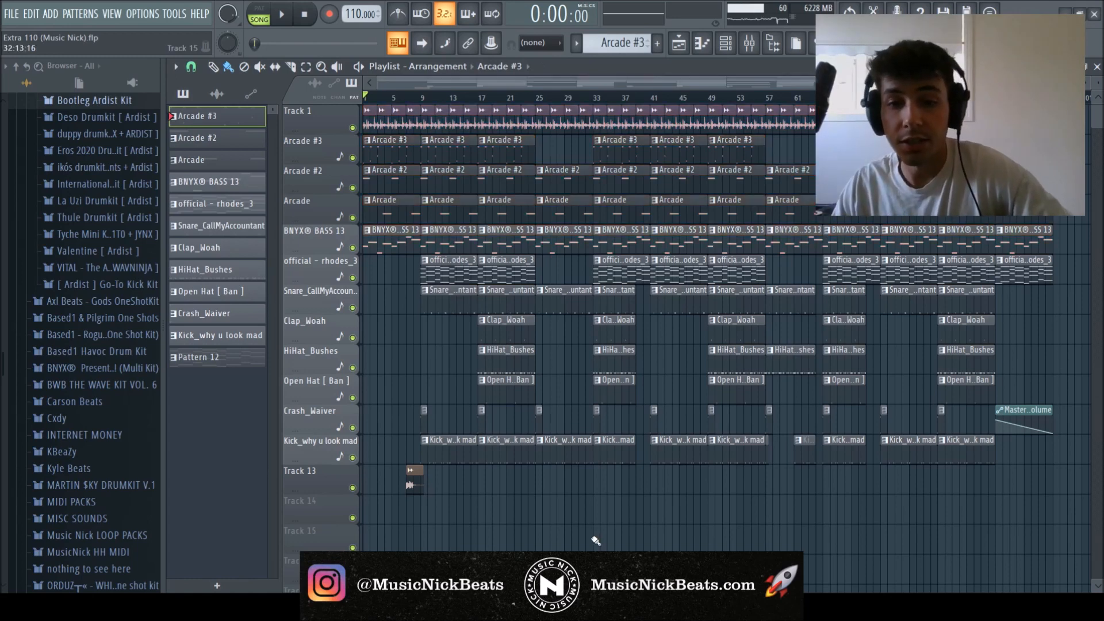
Examine the TR5 Classic Clipper settings on the Master mixer track and check the effects on the Arcade #3 insert
key(F6)
key(F9)
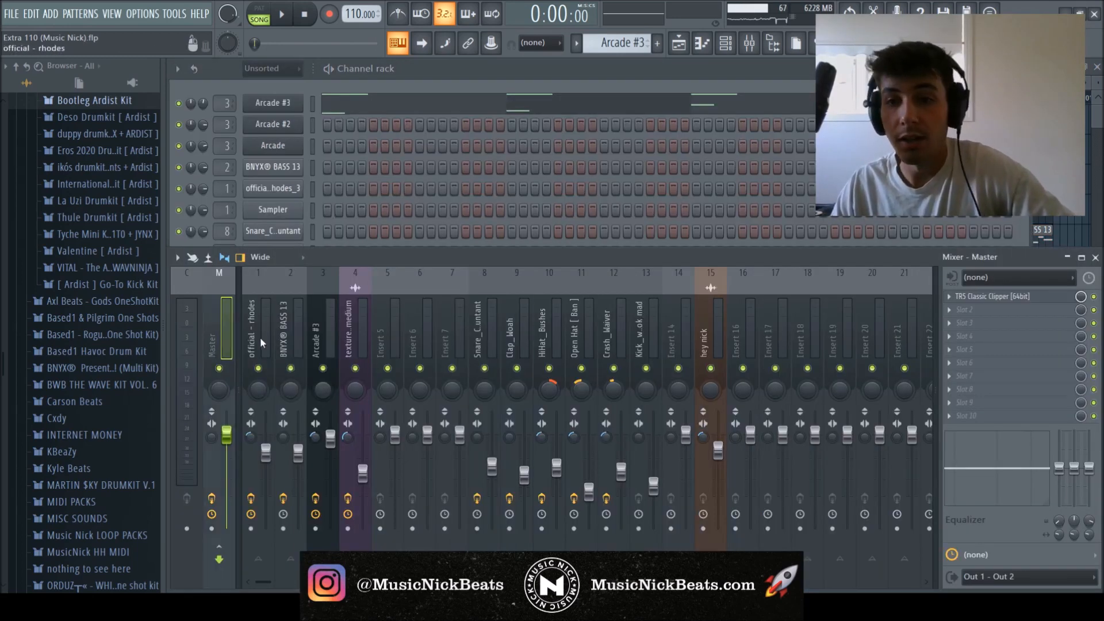
click(1003, 296)
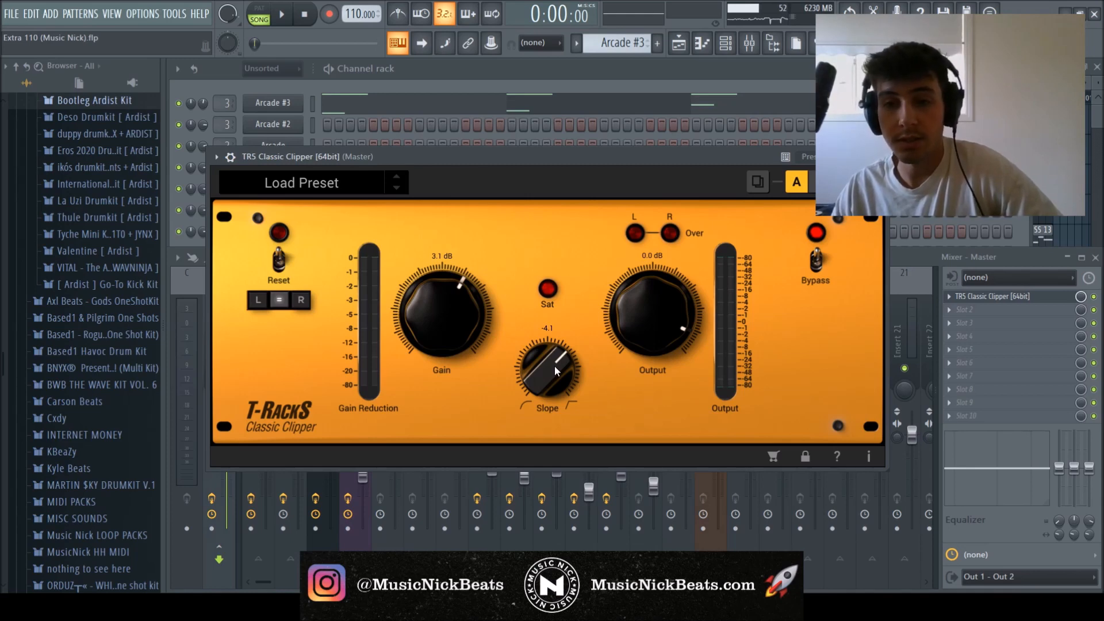
key(Escape)
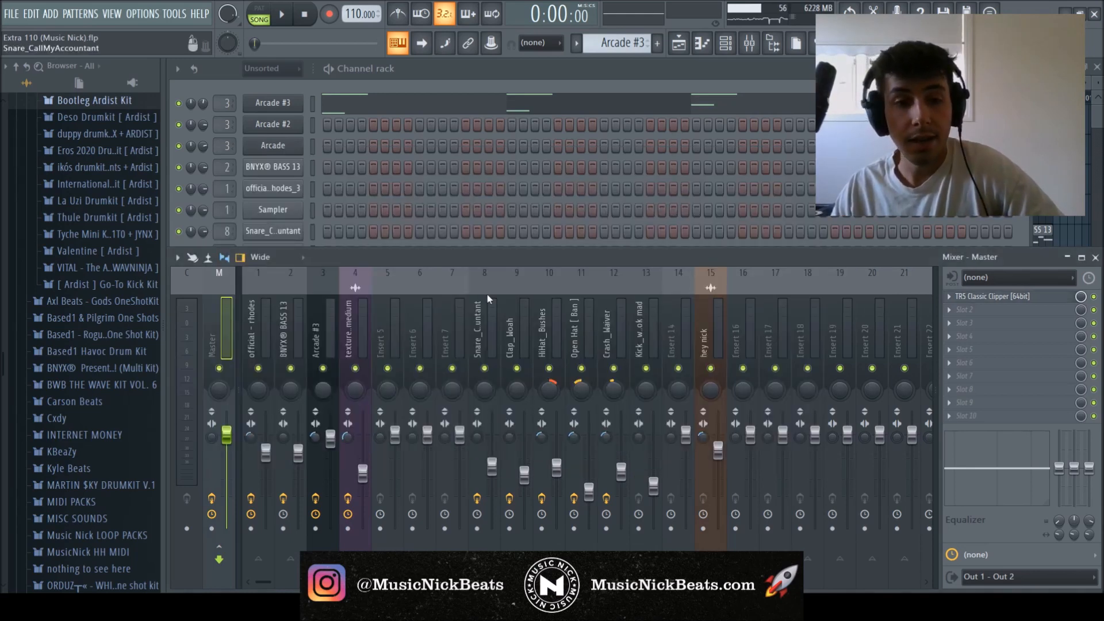
click(328, 339)
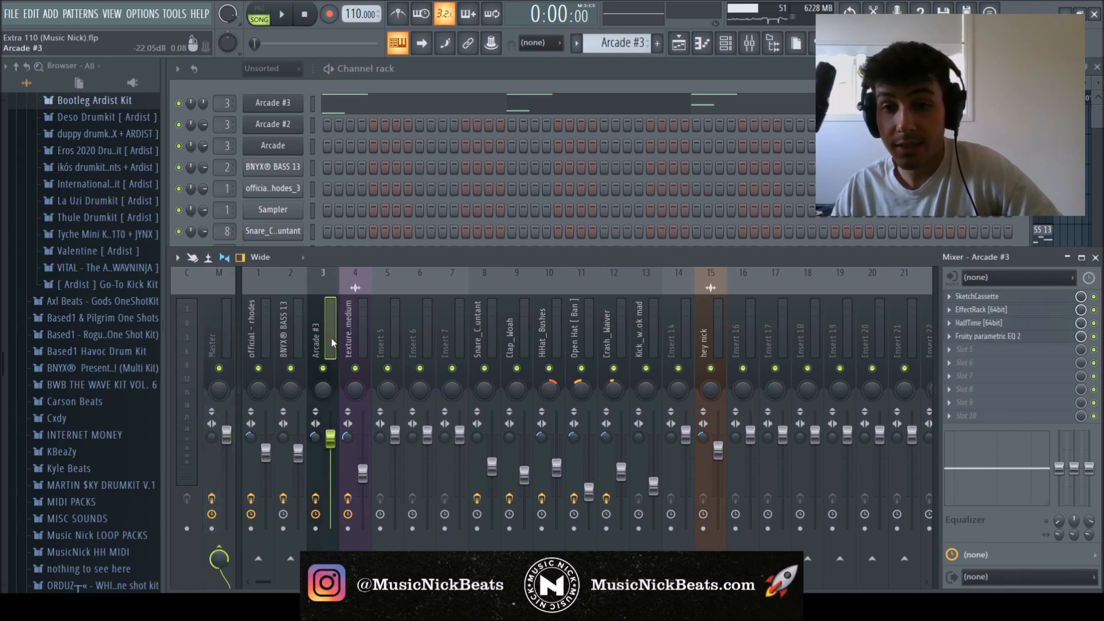
click(204, 335)
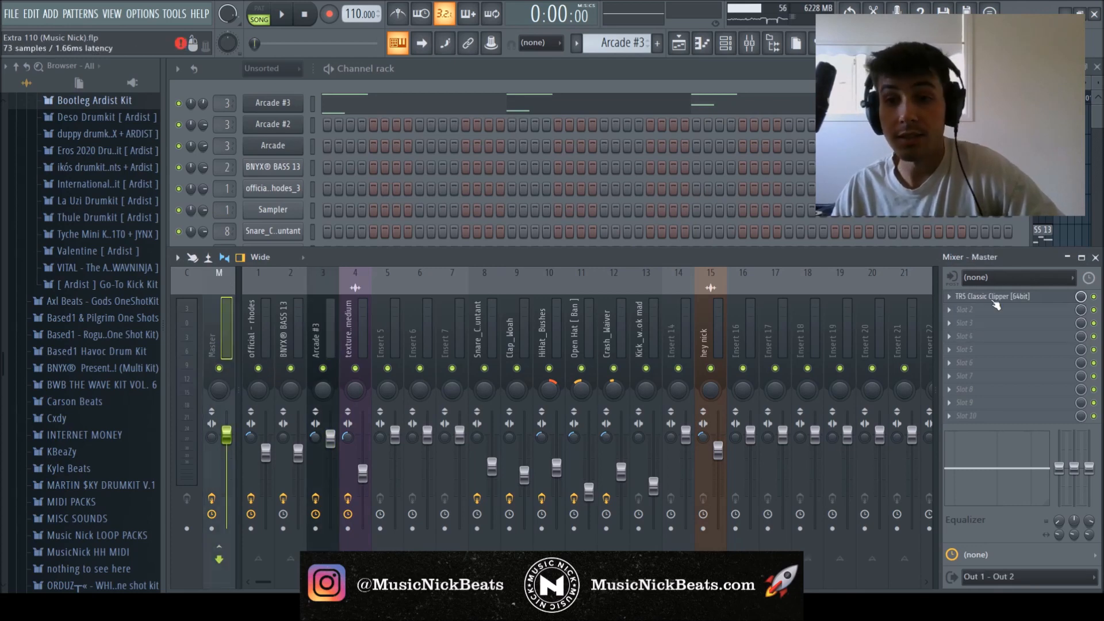
Return to the playlist, play the full arrangement from the start and stop playback
key(F5)
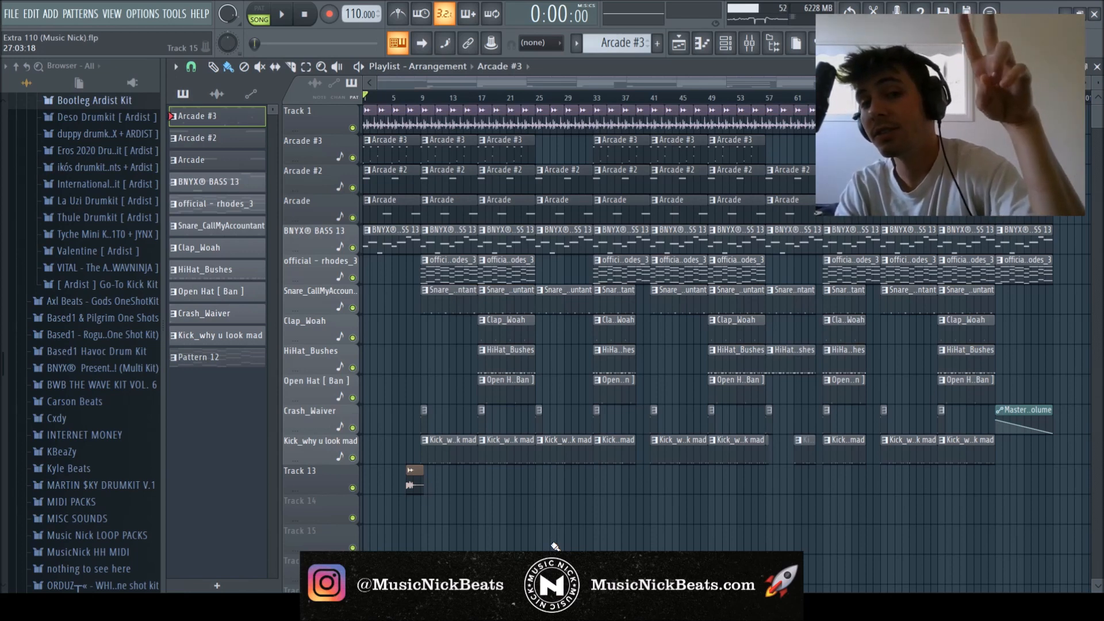
click(282, 14)
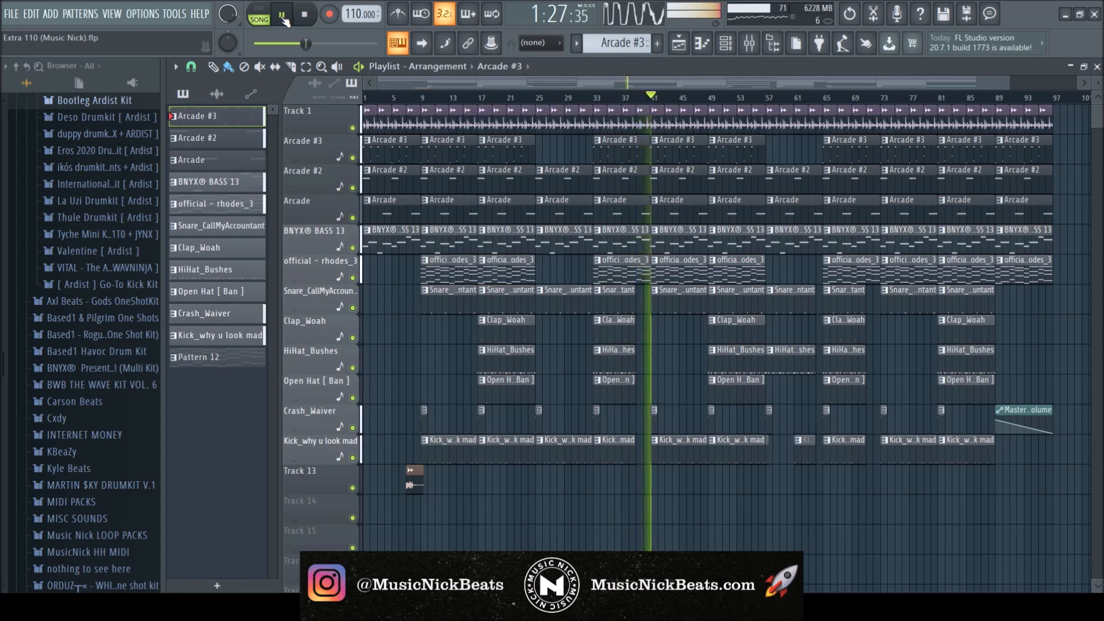
key(space)
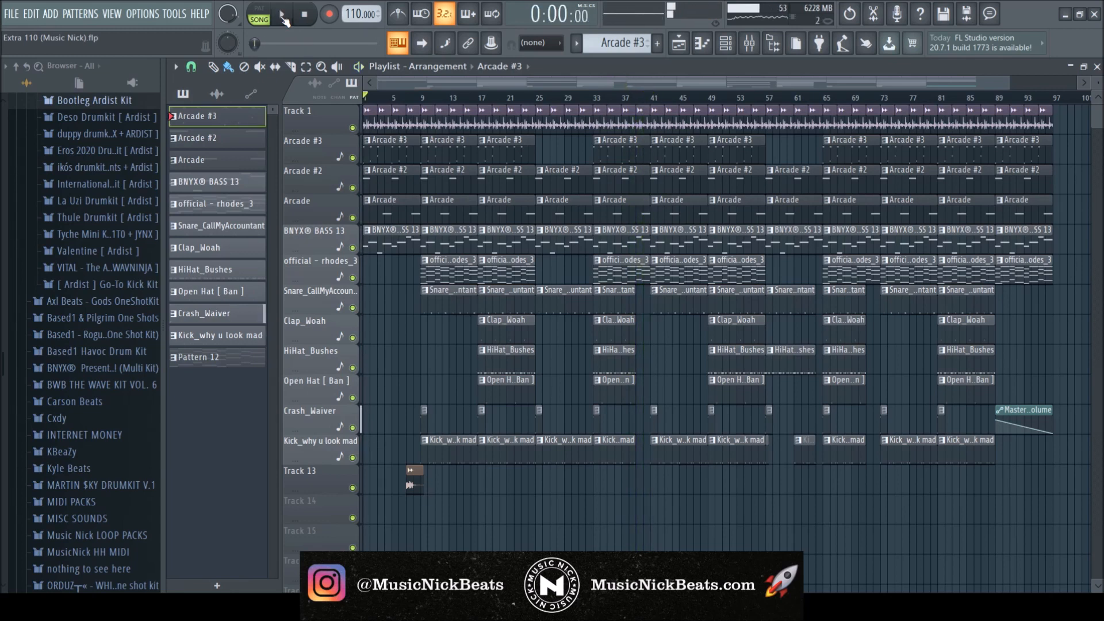